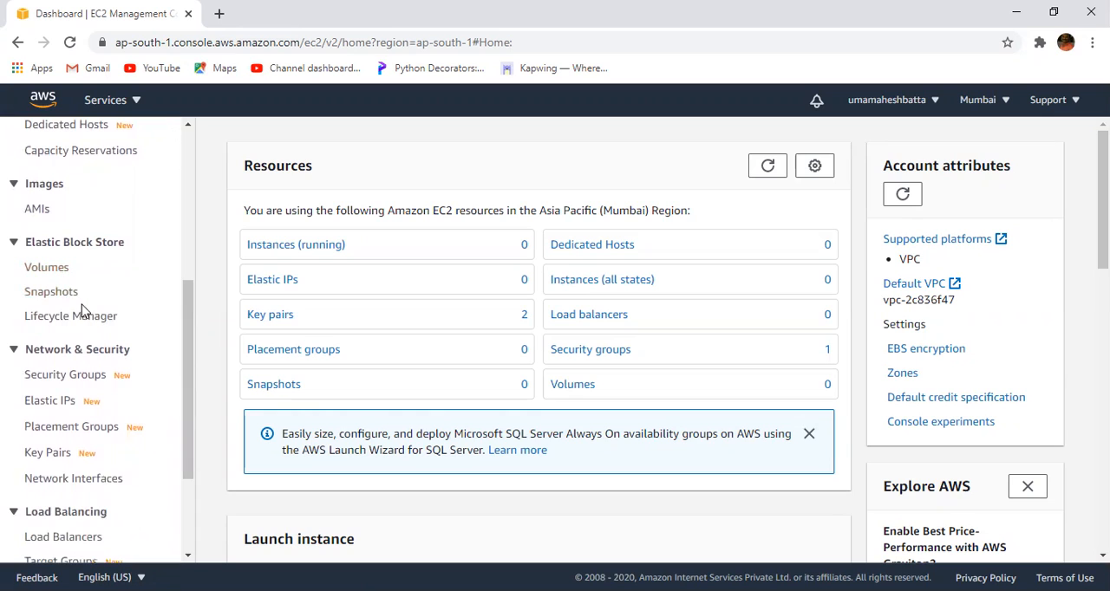
- Open the EC2 Security Groups list and review the default group's details and inbound rules
scroll(190, 356, "down", 1)
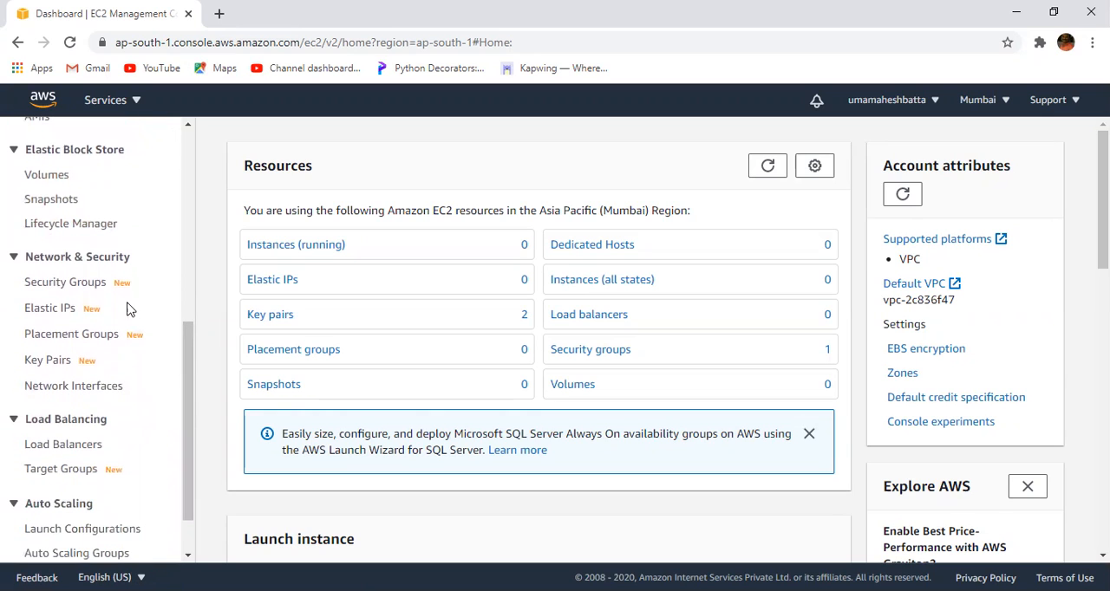
left_click(75, 290)
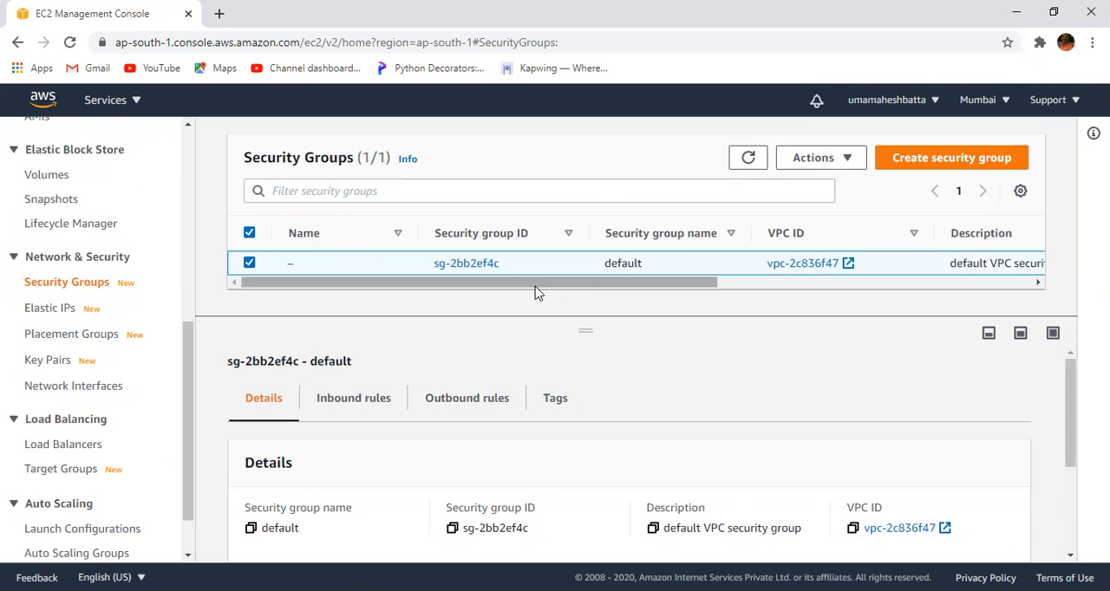
mouse_move(1071, 373)
left_mouse_down()
mouse_move(1073, 424)
mouse_move(1072, 384)
left_mouse_up()
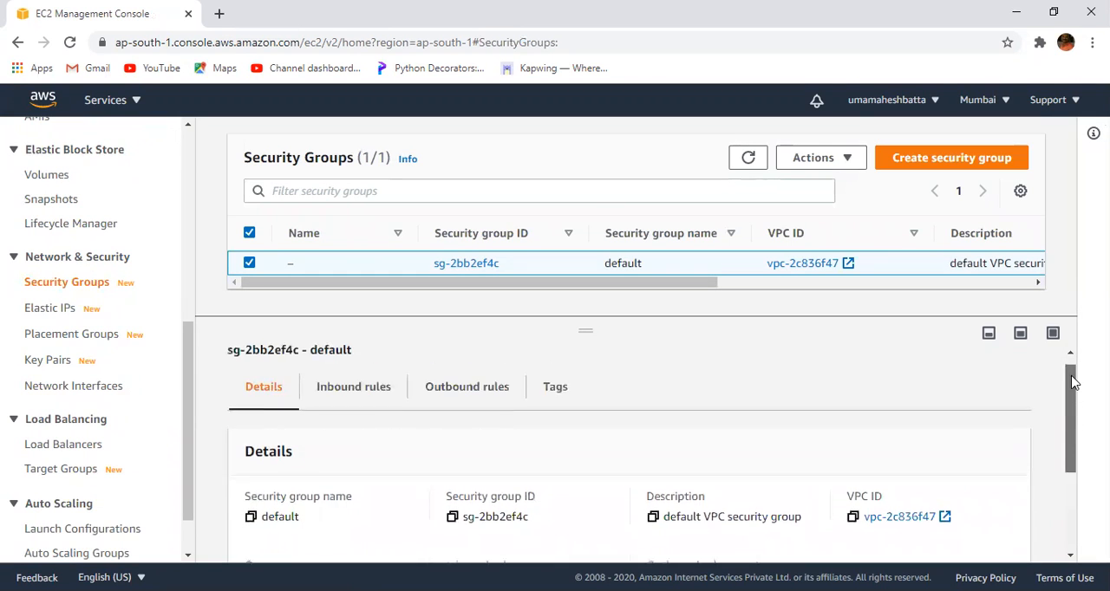
left_click(353, 401)
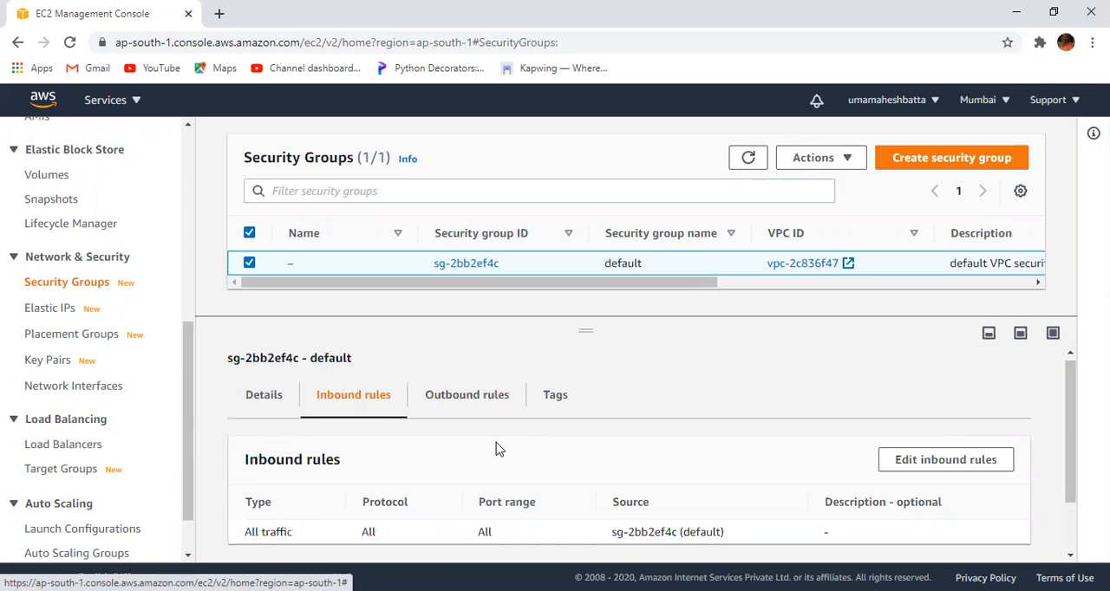
mouse_move(1069, 379)
left_mouse_down()
mouse_move(1070, 438)
mouse_move(1071, 386)
left_mouse_up()
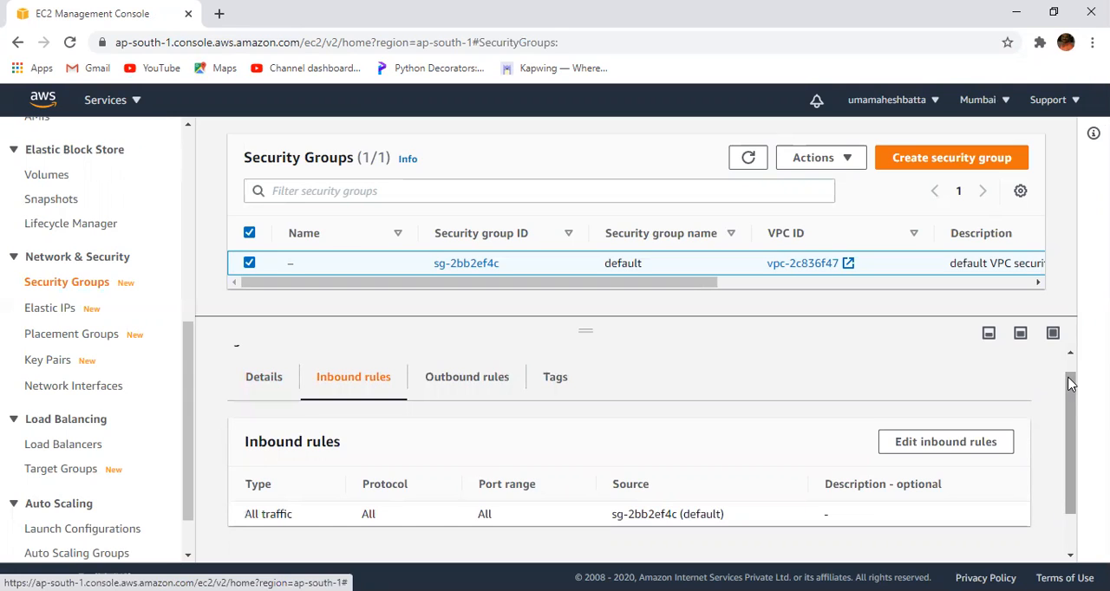
- Review the default security group's outbound rules, including the destination, and its tags
left_click(469, 382)
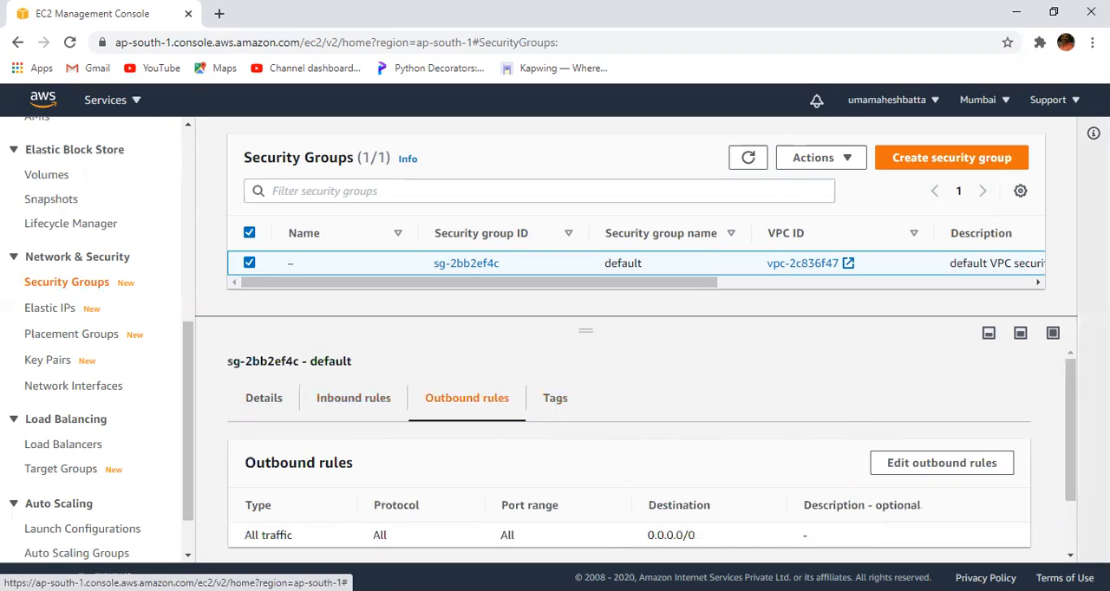
left_click_drag(1073, 390, 1072, 439)
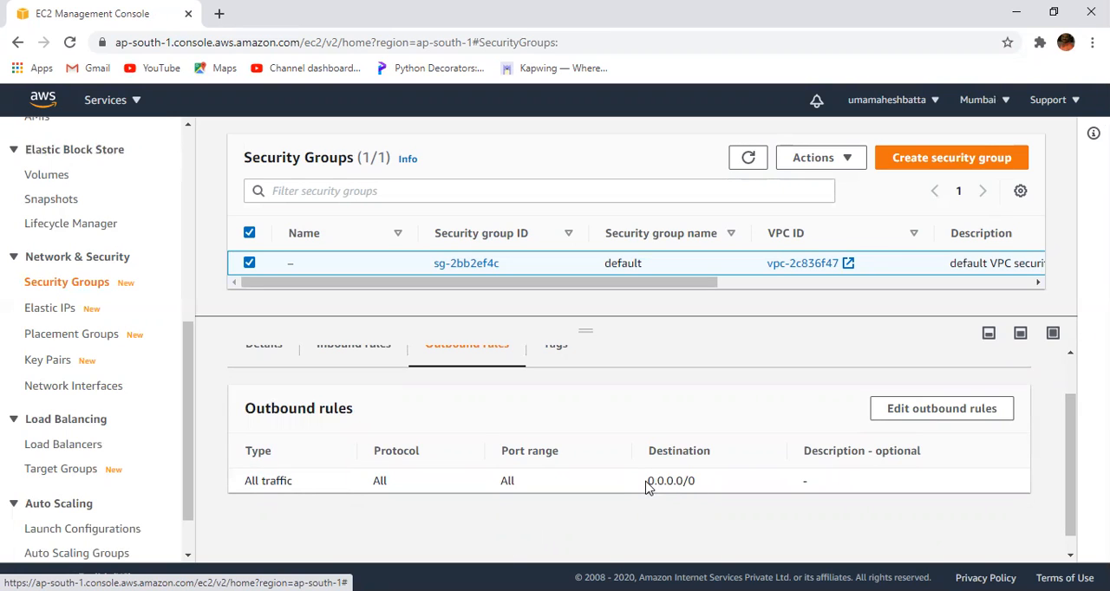
left_click_drag(646, 487, 703, 486)
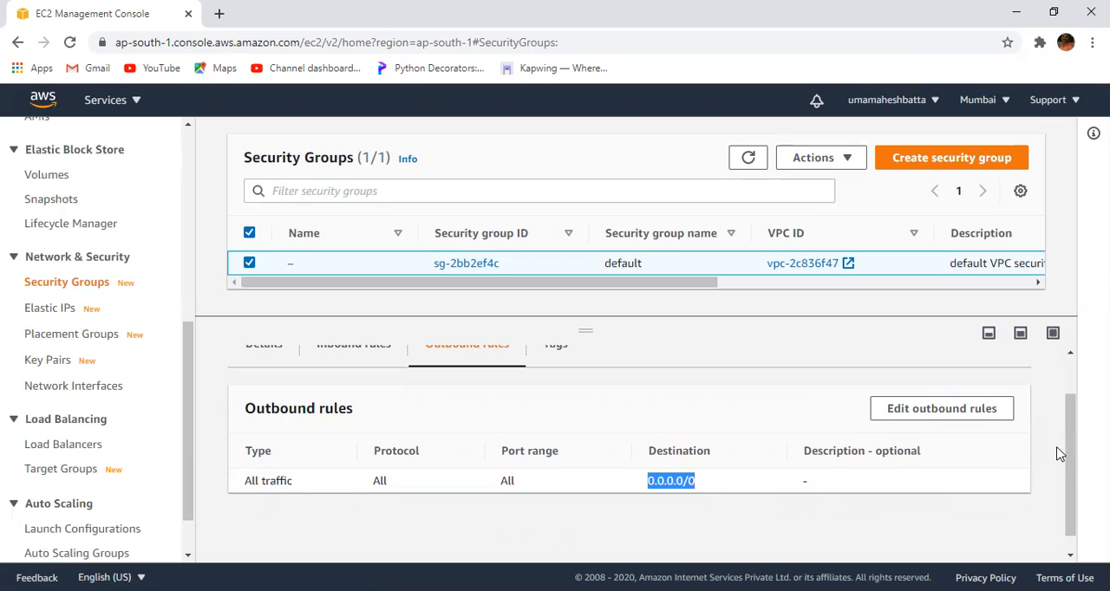
scroll(1065, 441, "up", 2)
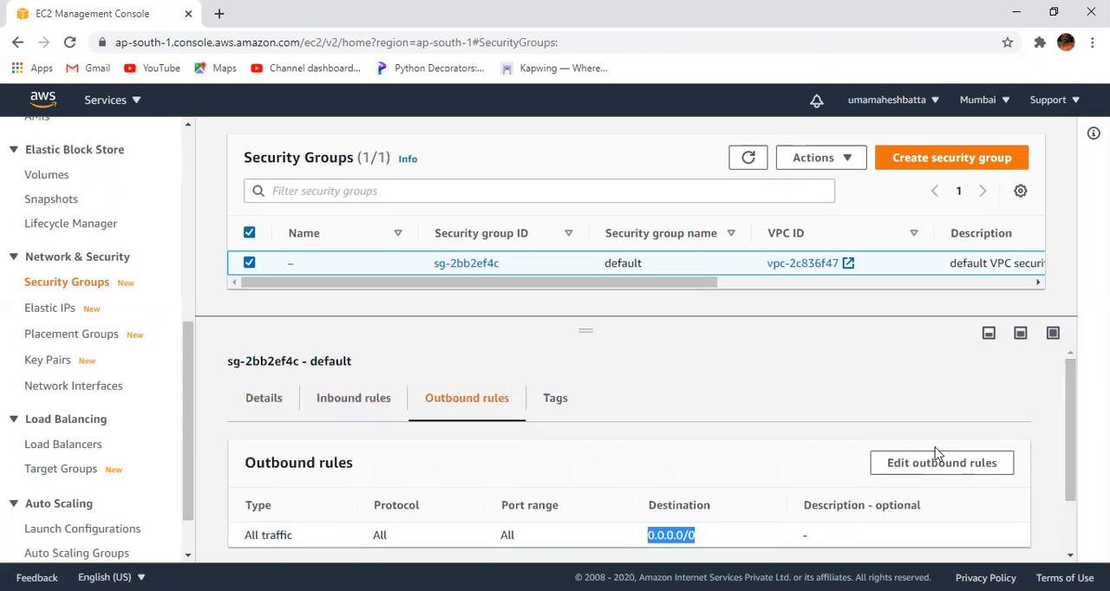
left_click(558, 406)
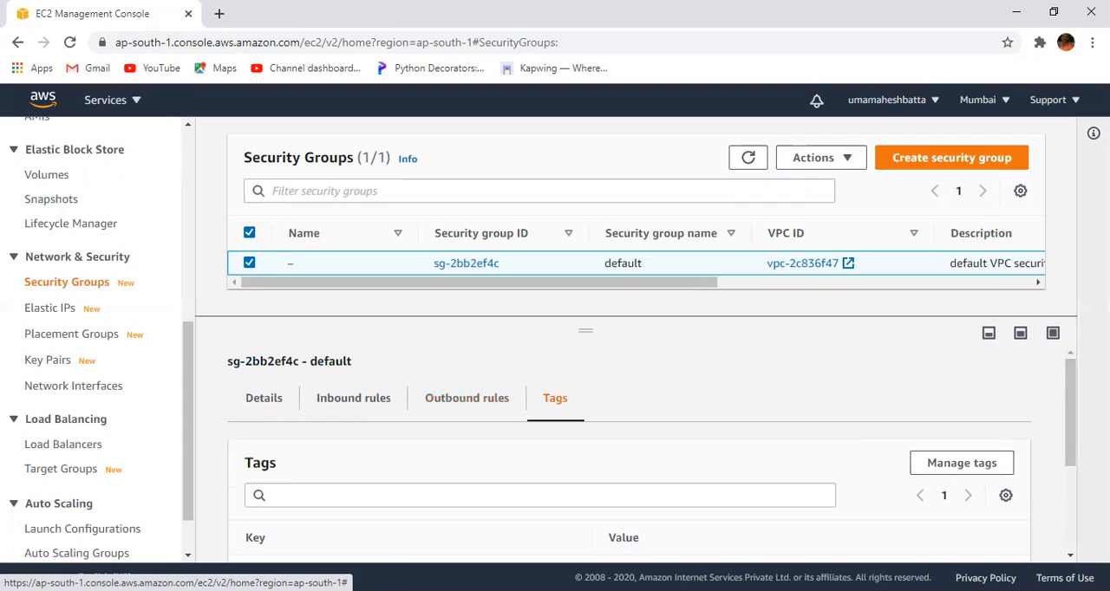
left_click_drag(1070, 433, 1065, 358)
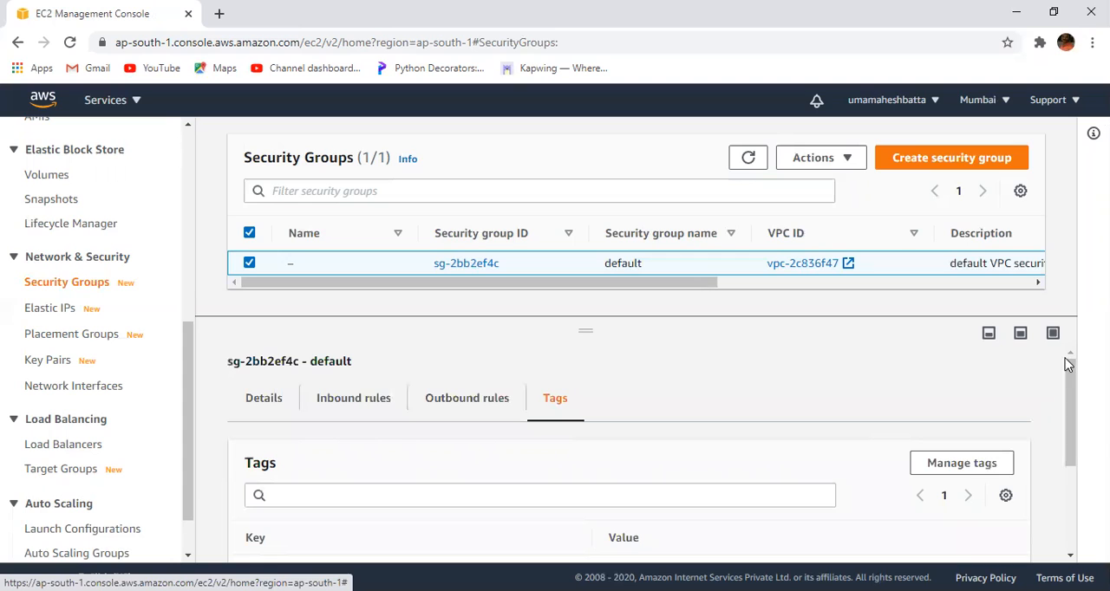
- Start creating a new security group and name it uma_sg
left_click(935, 164)
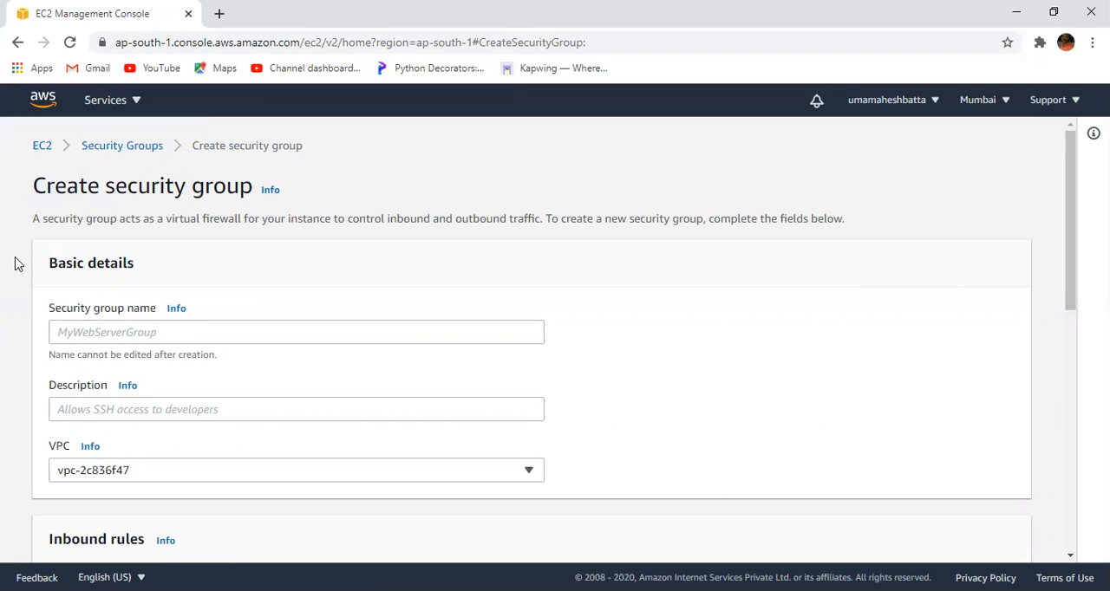
left_click(85, 338)
type("uma_sg")
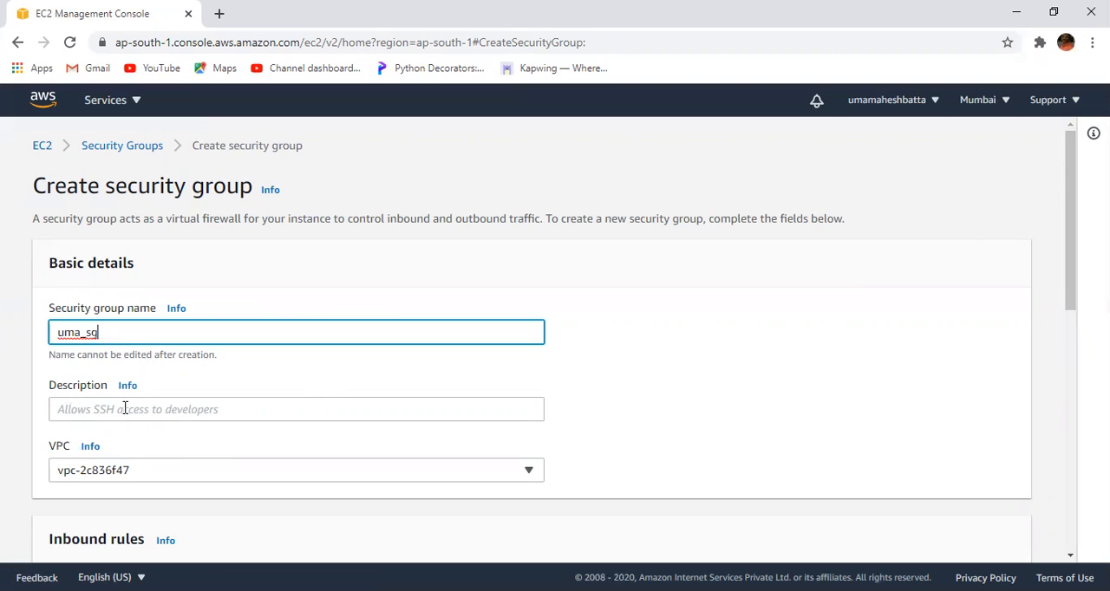
- Enter "Allows SSH http rdp" as the new security group's description
left_click(66, 407)
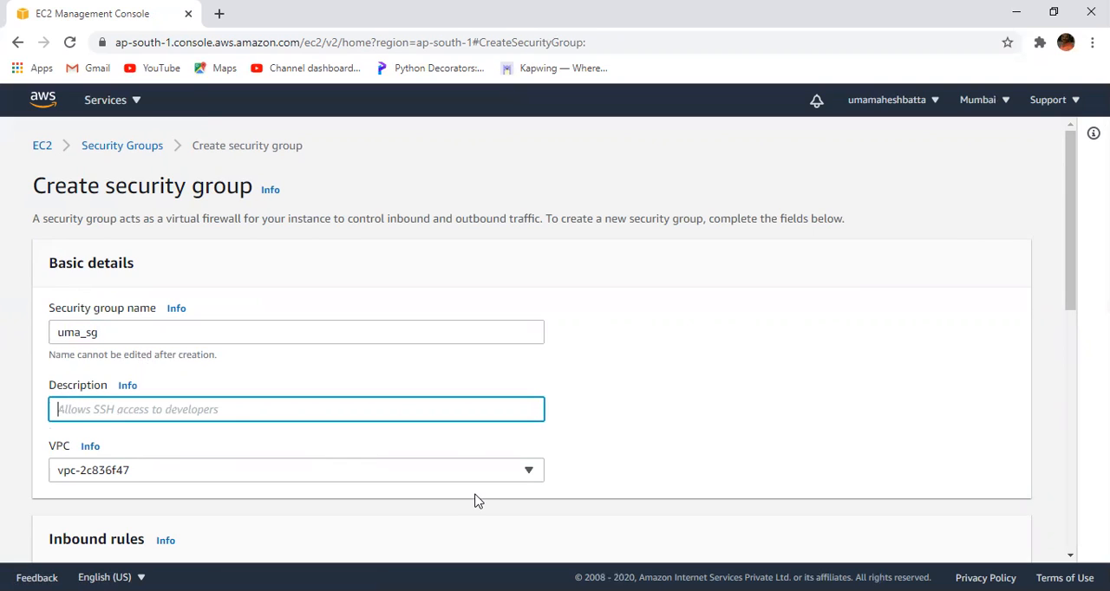
type("A")
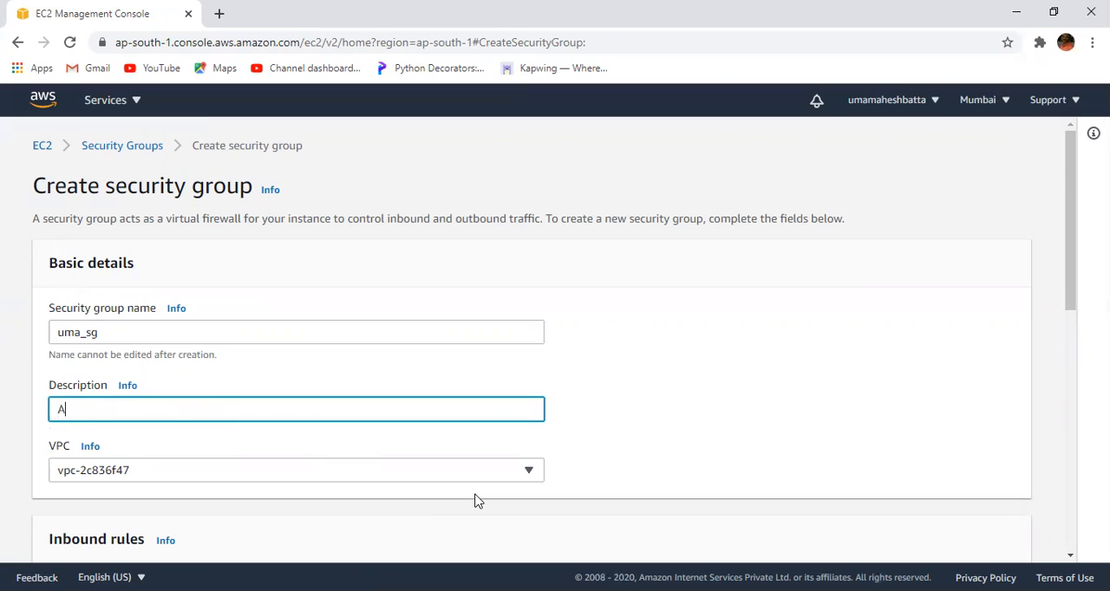
type("llo")
key("BackSpace")
key("BackSpace")
key("BackSpace")
key("BackSpace")
type("ws SSH http rdp")
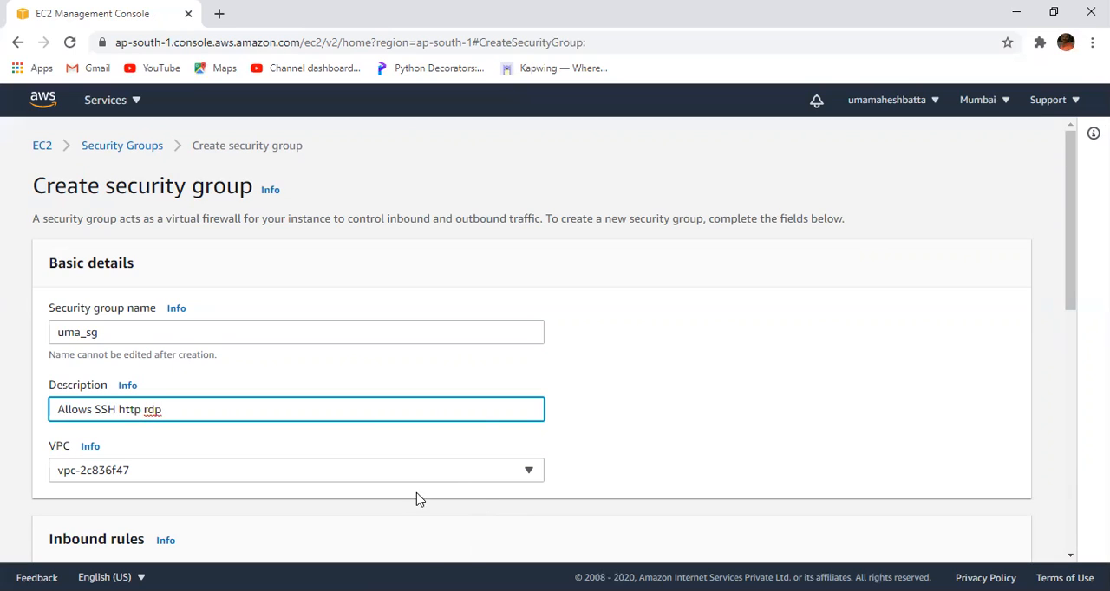
- Select the default VPC vpc-2c836f47 for the new security group
left_click_drag(1072, 217, 1067, 273)
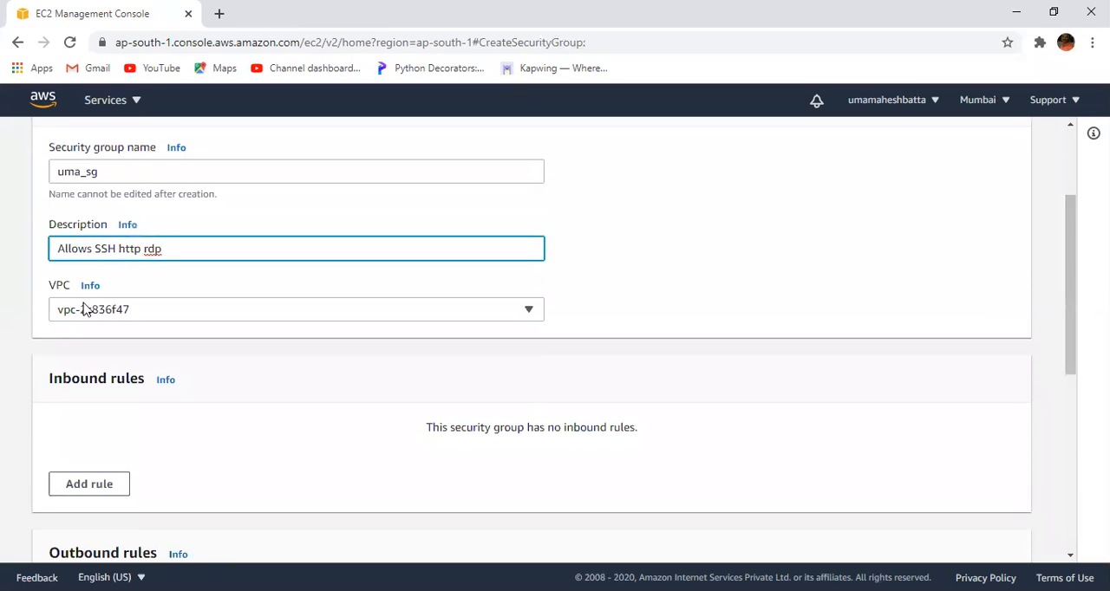
left_click(149, 317)
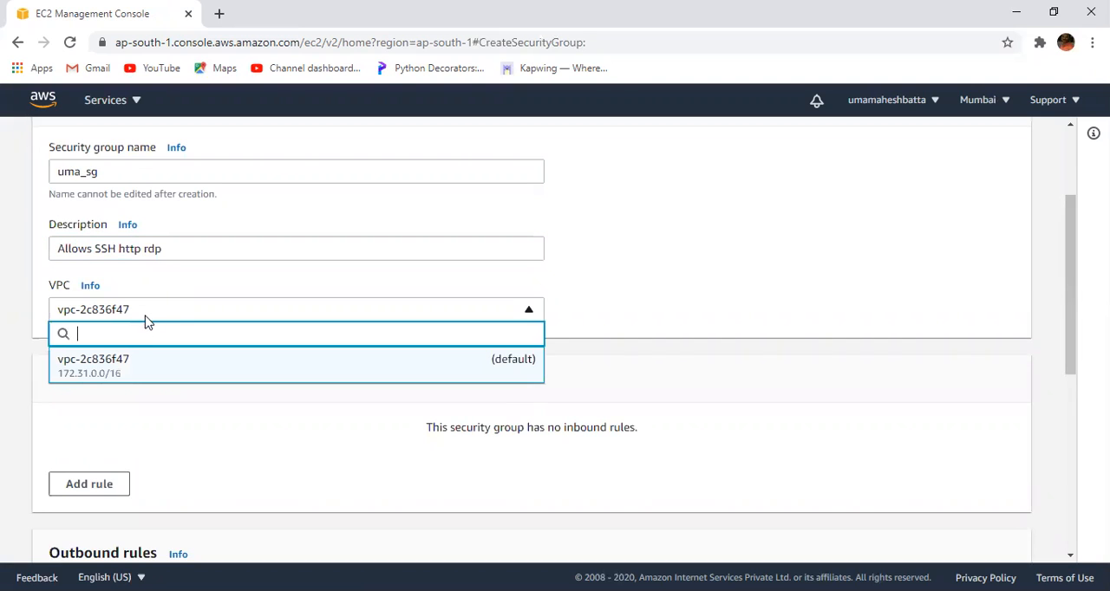
left_click(137, 371)
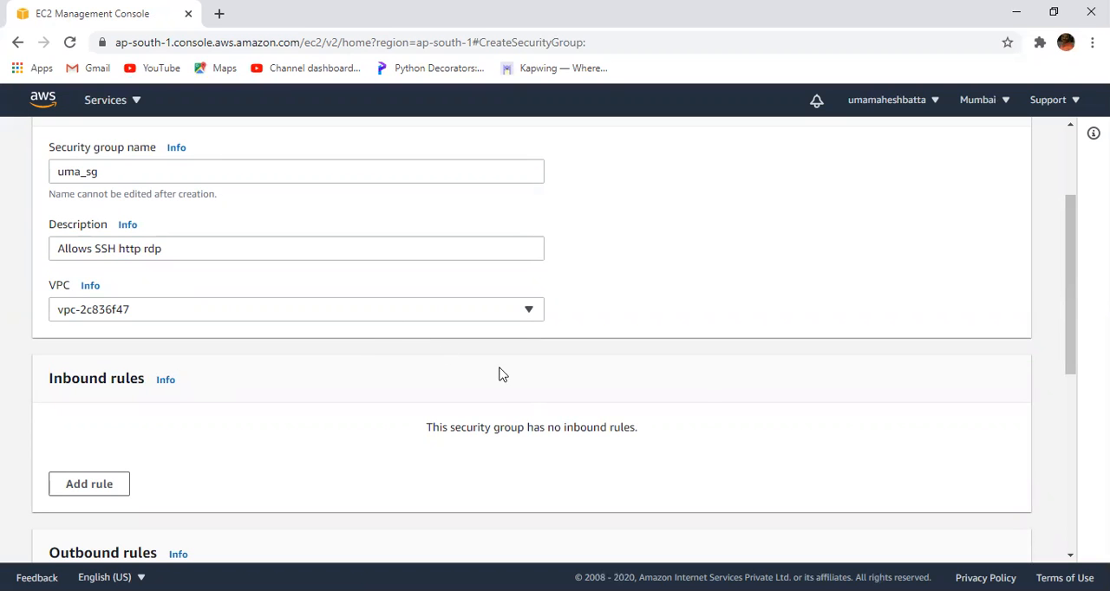
- Add an inbound rule to the new security group and set its type to SSH
left_click_drag(1070, 314, 1006, 393)
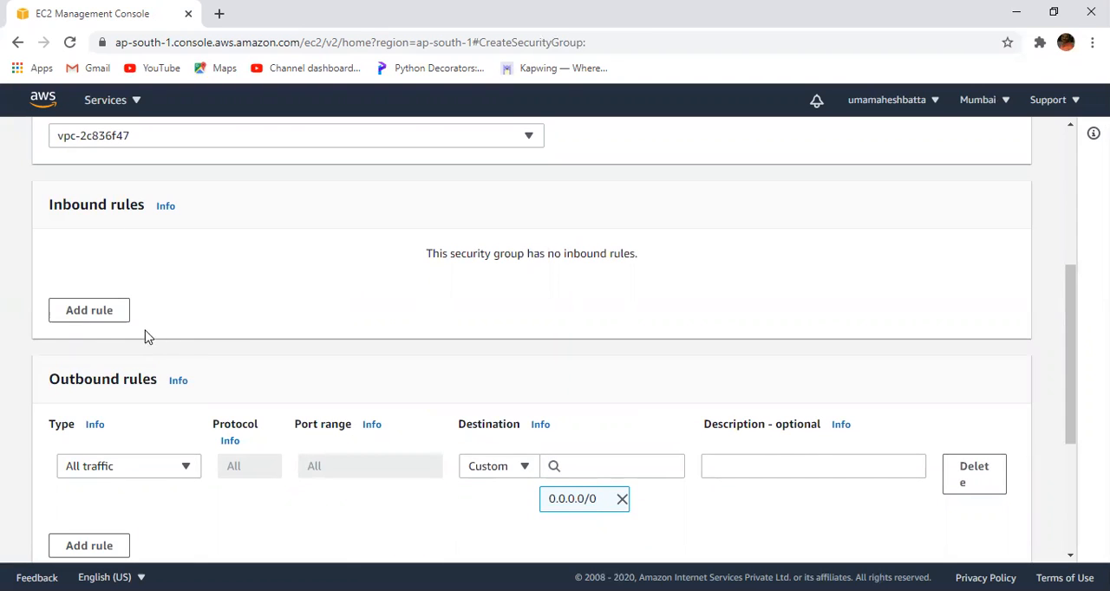
left_click(84, 315)
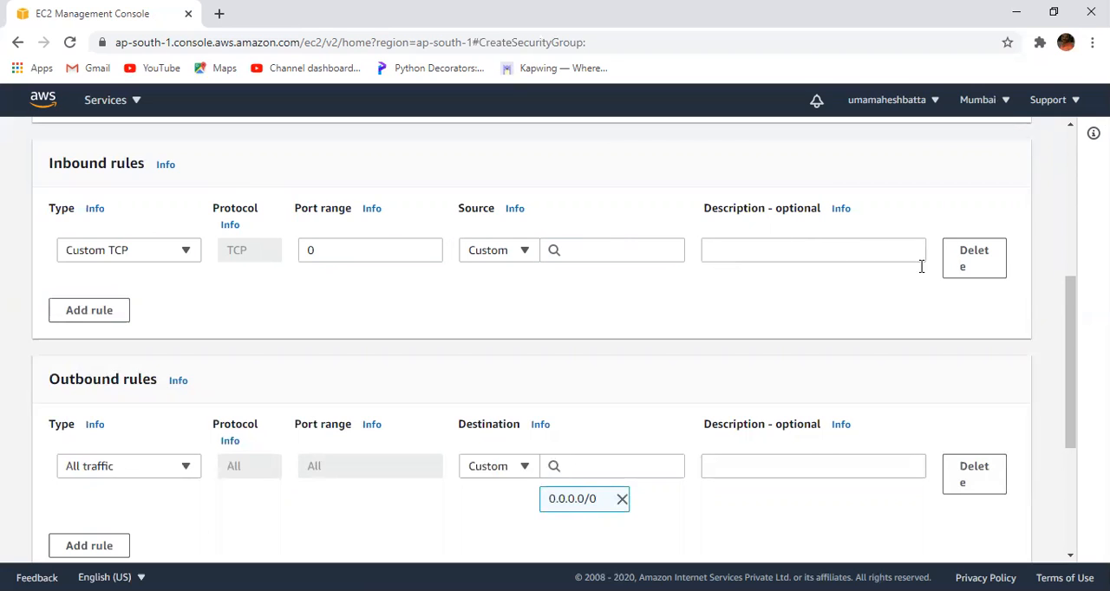
left_click(185, 252)
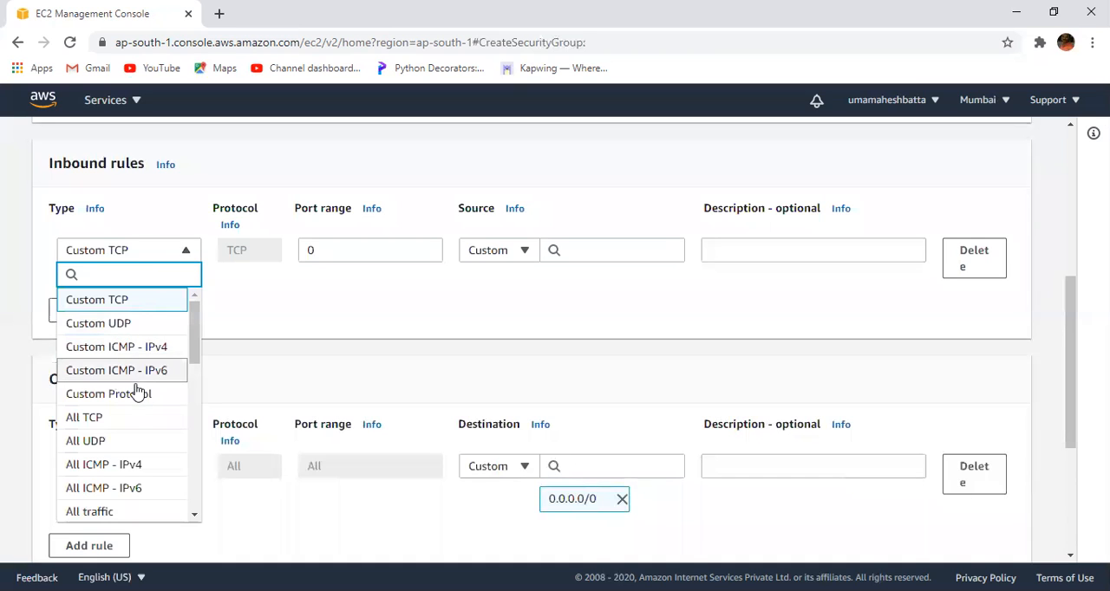
left_click_drag(191, 365, 194, 430)
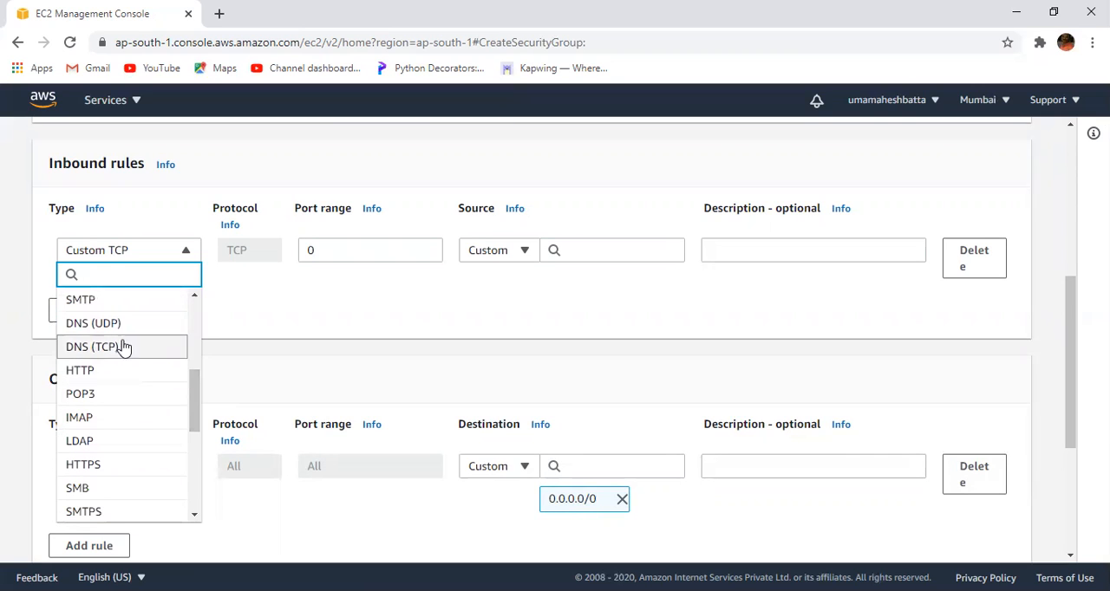
left_click(104, 259)
left_click(89, 253)
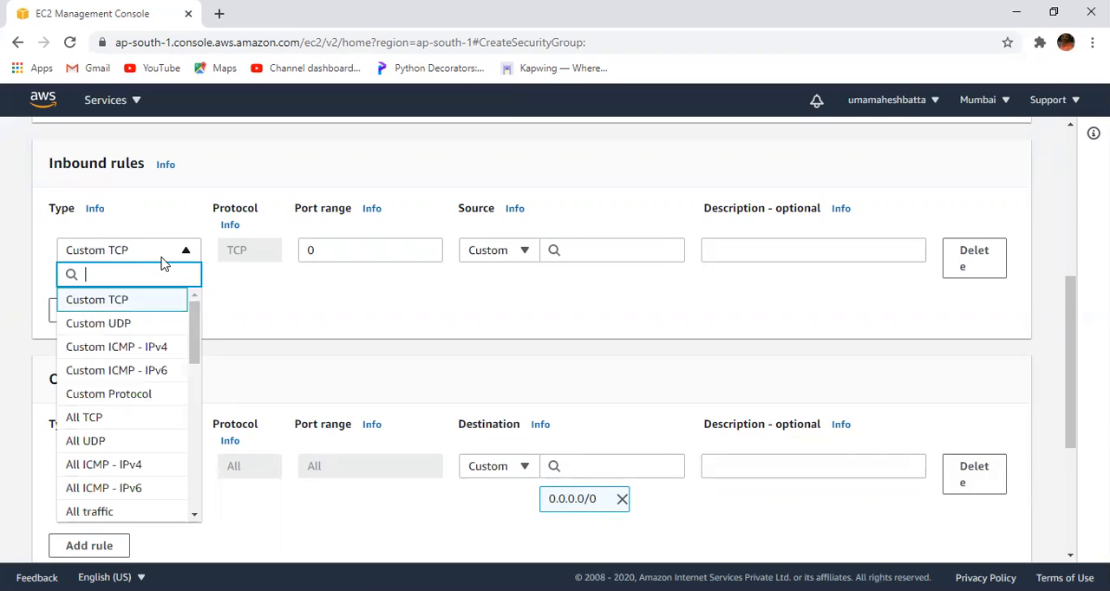
type("ss")
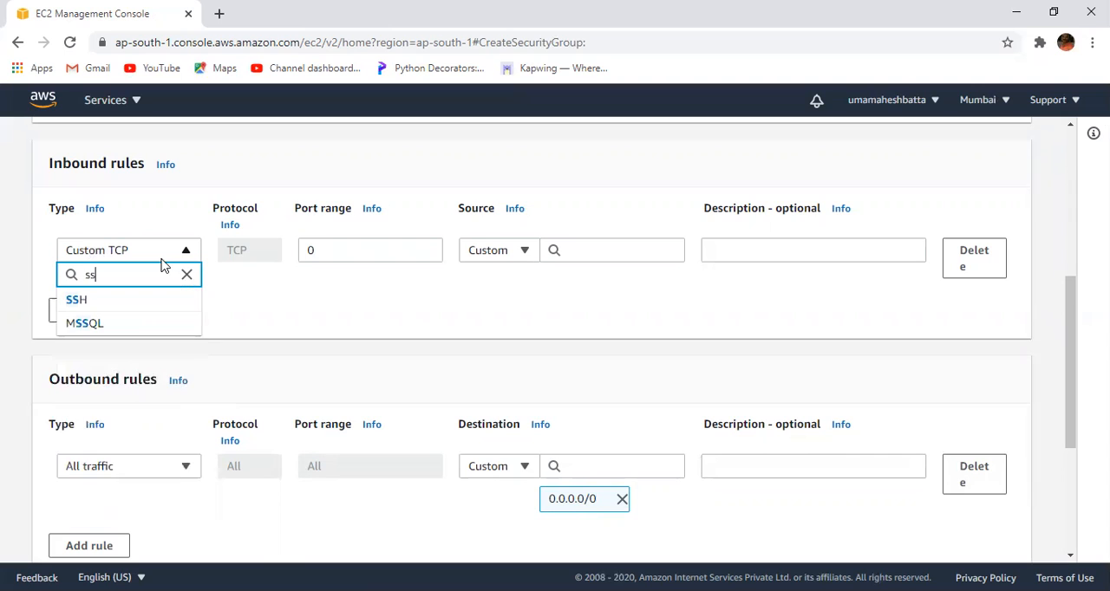
left_click(112, 301)
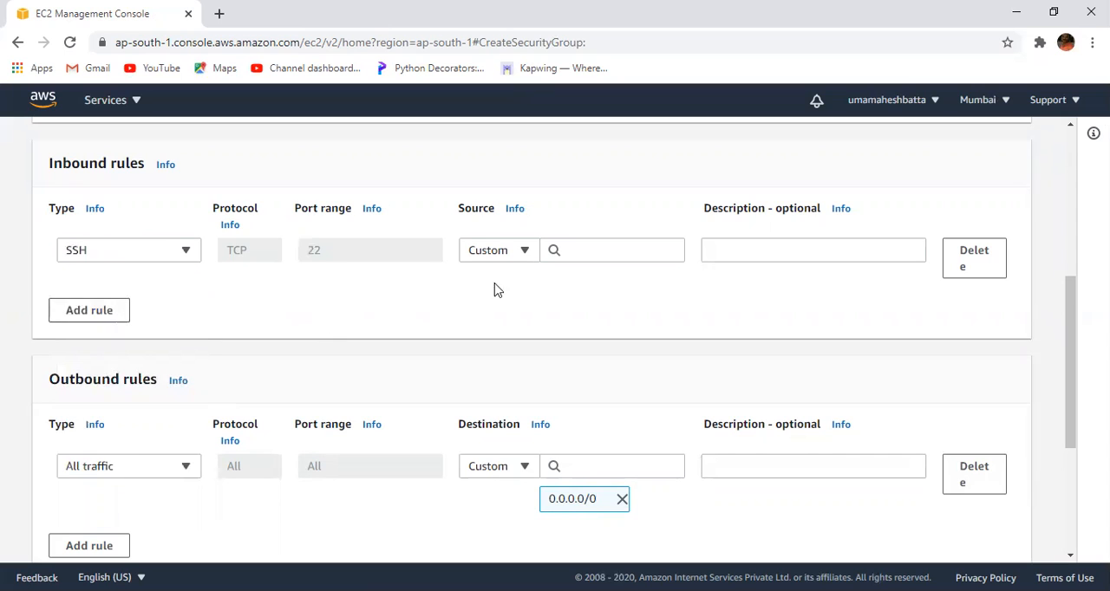
- Look through the available source options for the SSH inbound rule without choosing one
left_click(595, 250)
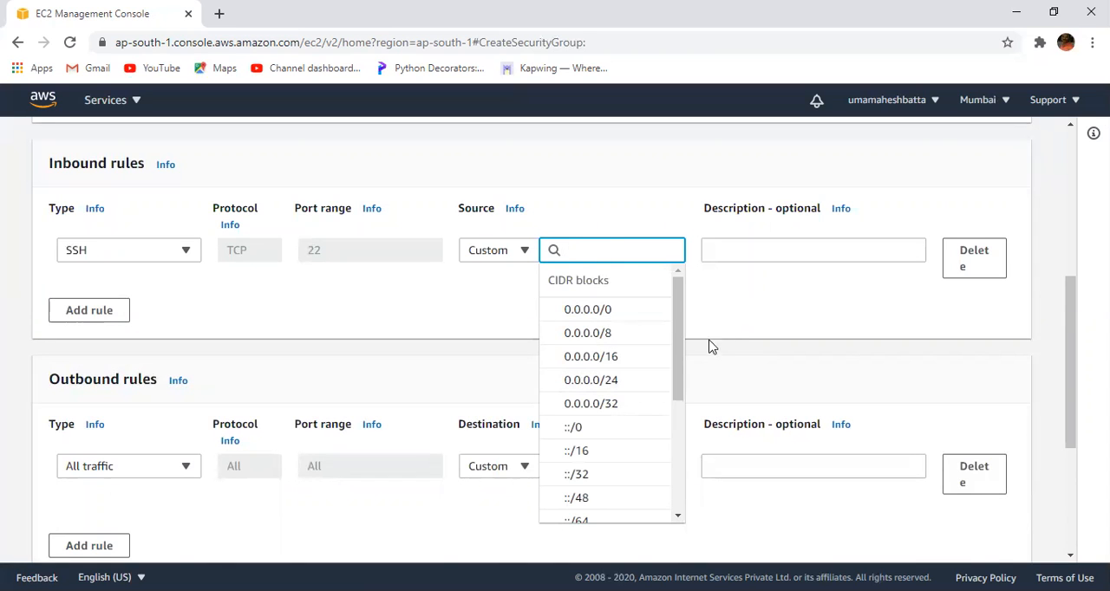
left_click_drag(682, 365, 680, 449)
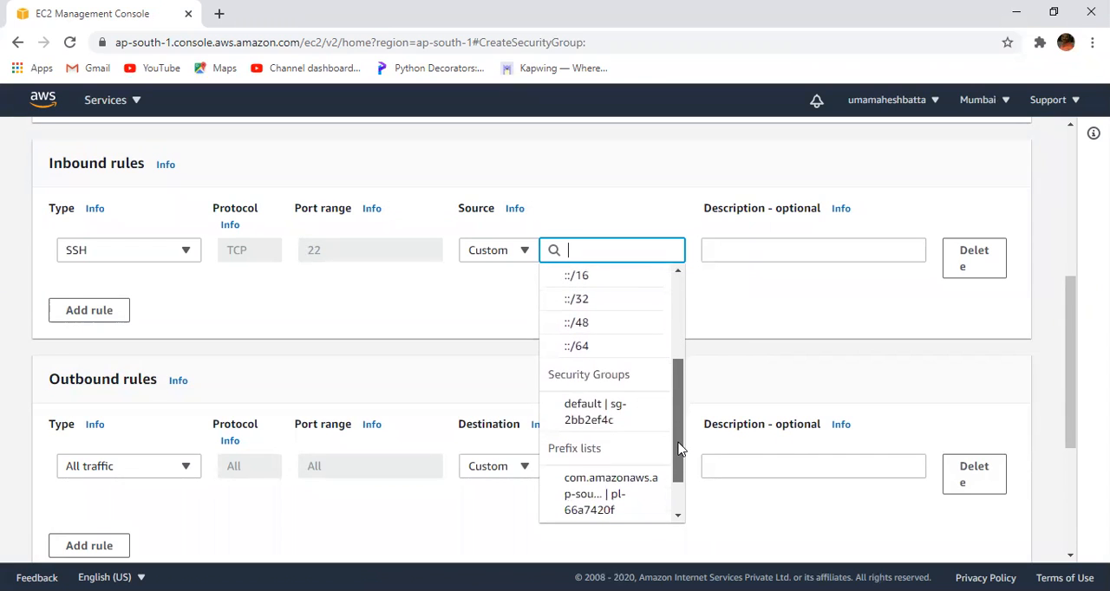
left_click(735, 291)
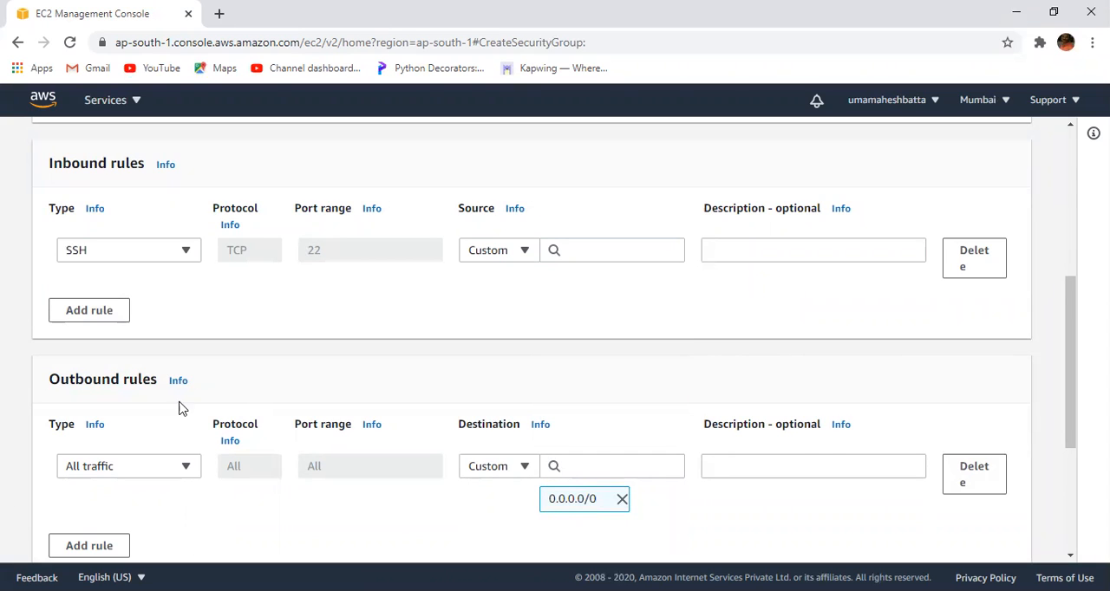
- Add a second inbound rule and set its type to HTTPS
left_click(79, 309)
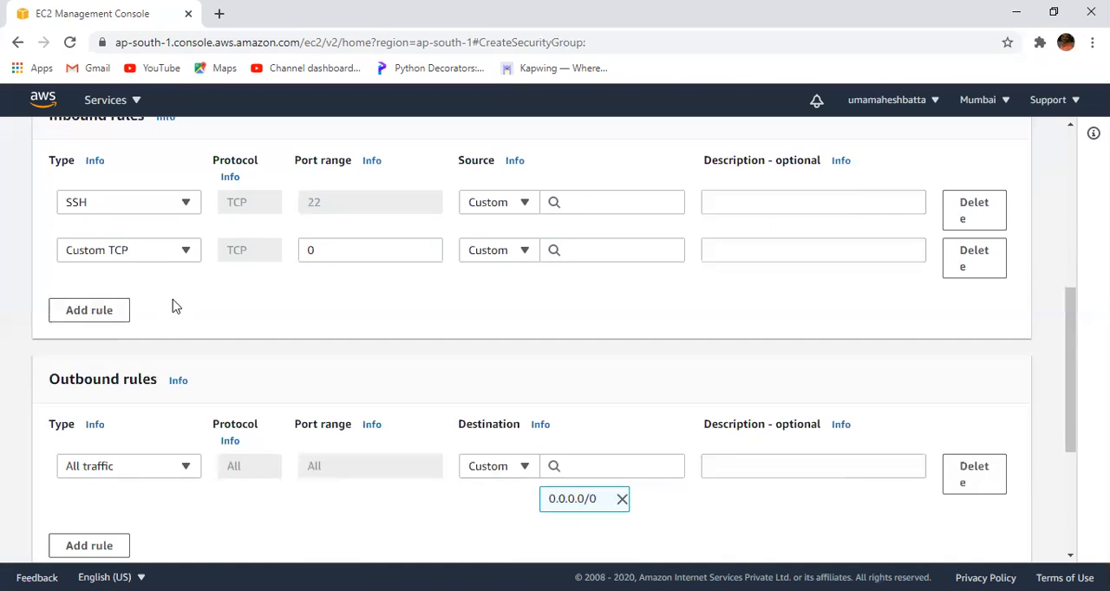
left_click(178, 252)
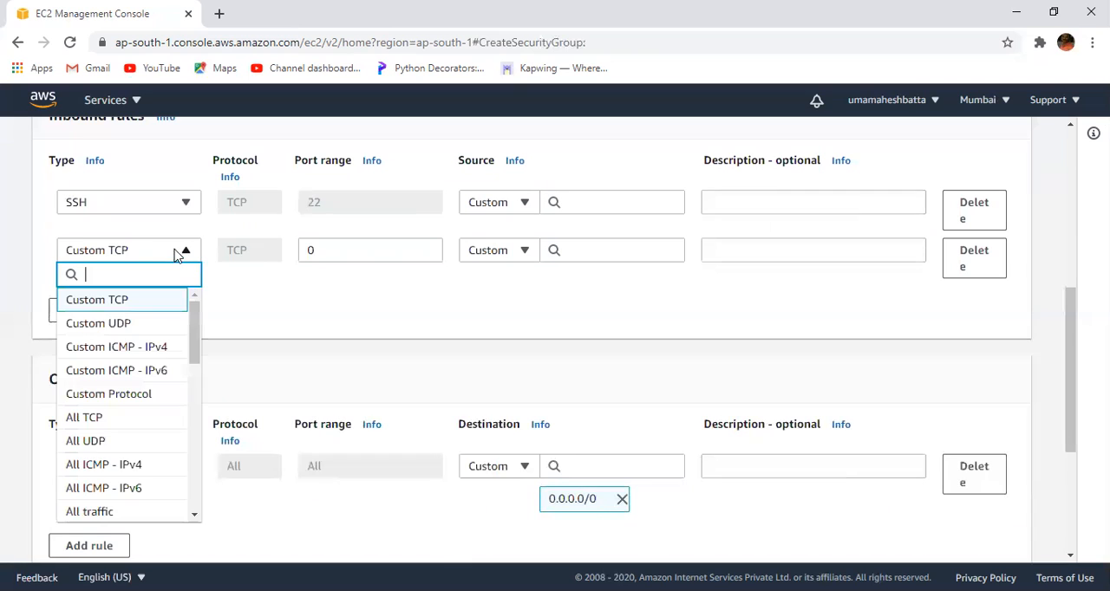
type("hh")
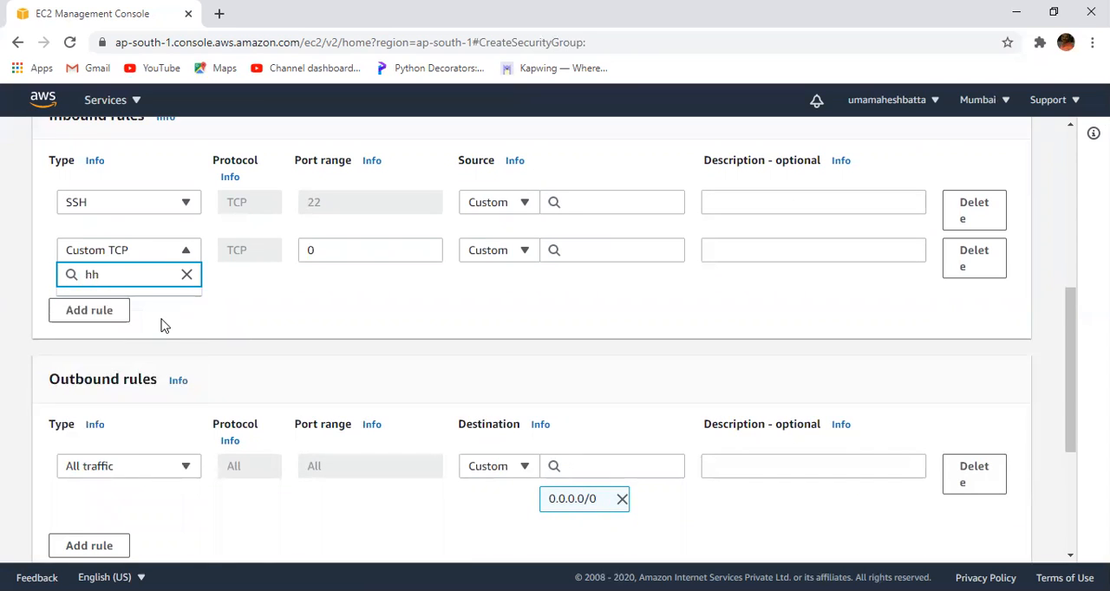
key("BackSpace")
type("t")
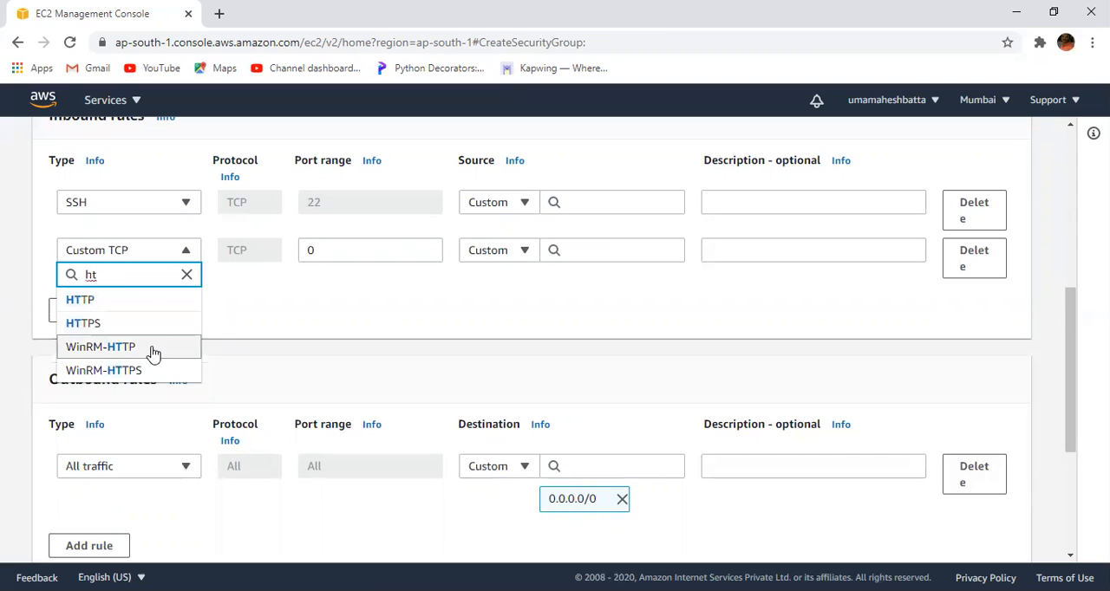
left_click(110, 325)
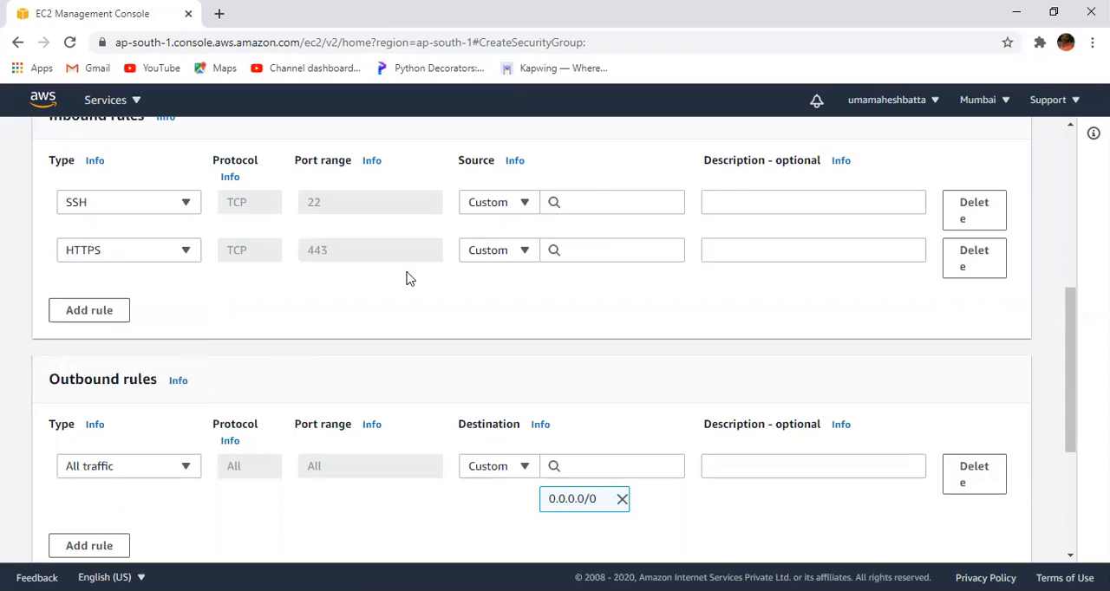
- Add a third inbound rule to the new security group and set its type to RDP
left_click(108, 311)
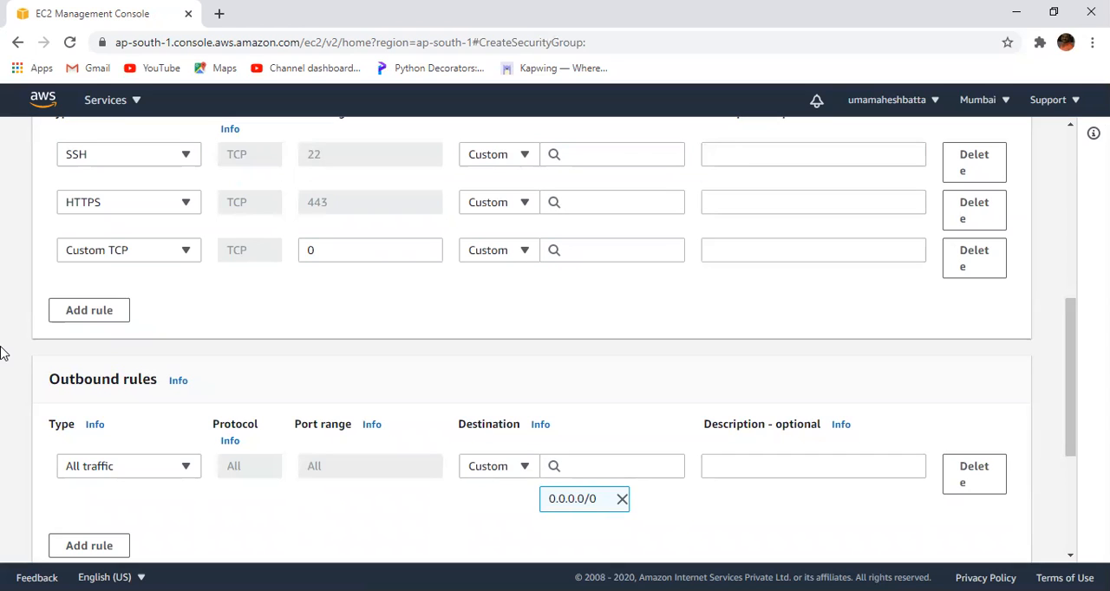
left_click(99, 252)
type("r")
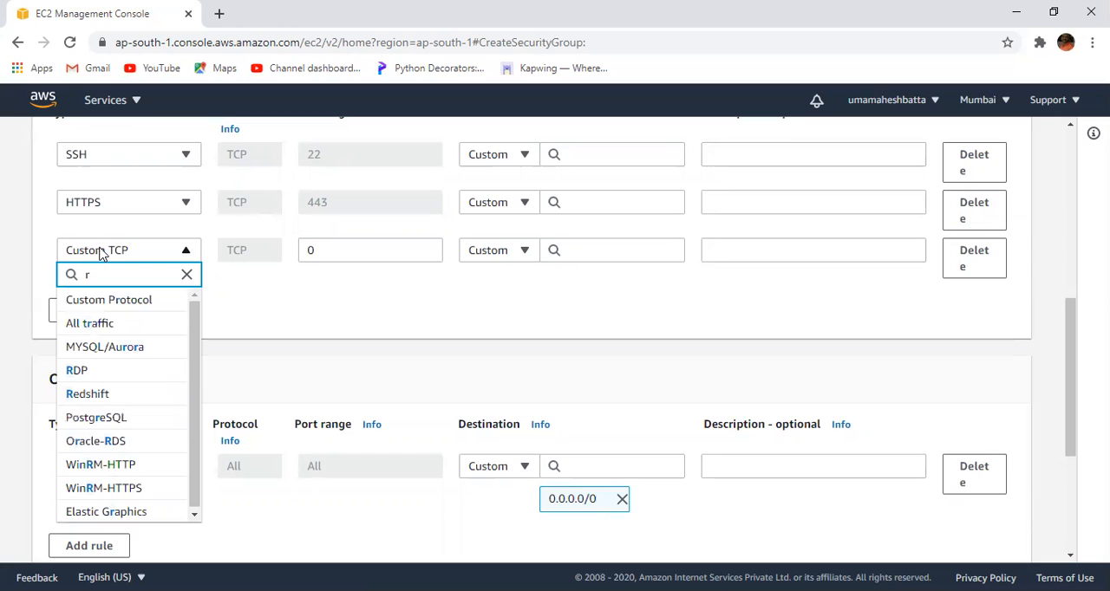
left_click(85, 374)
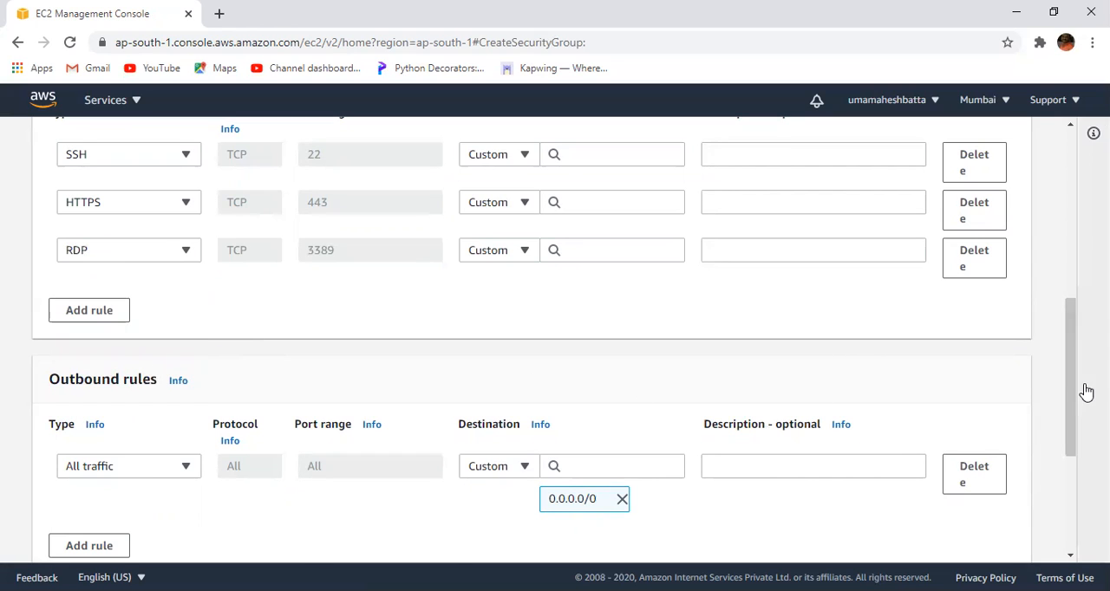
- Choose All traffic as the type of the outbound rule
left_click_drag(1075, 382, 1072, 445)
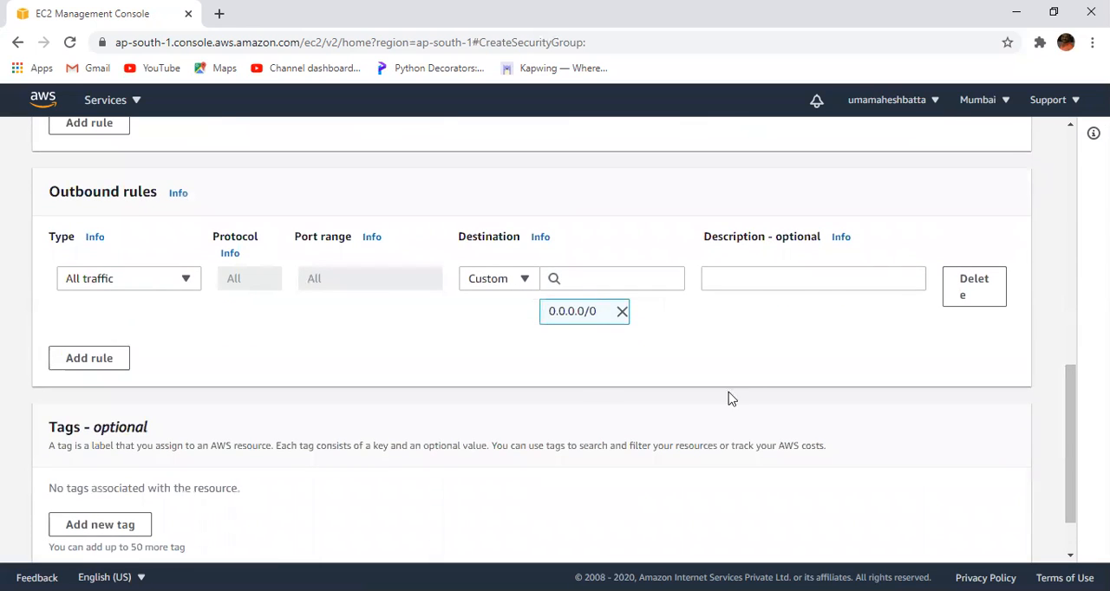
left_click(184, 281)
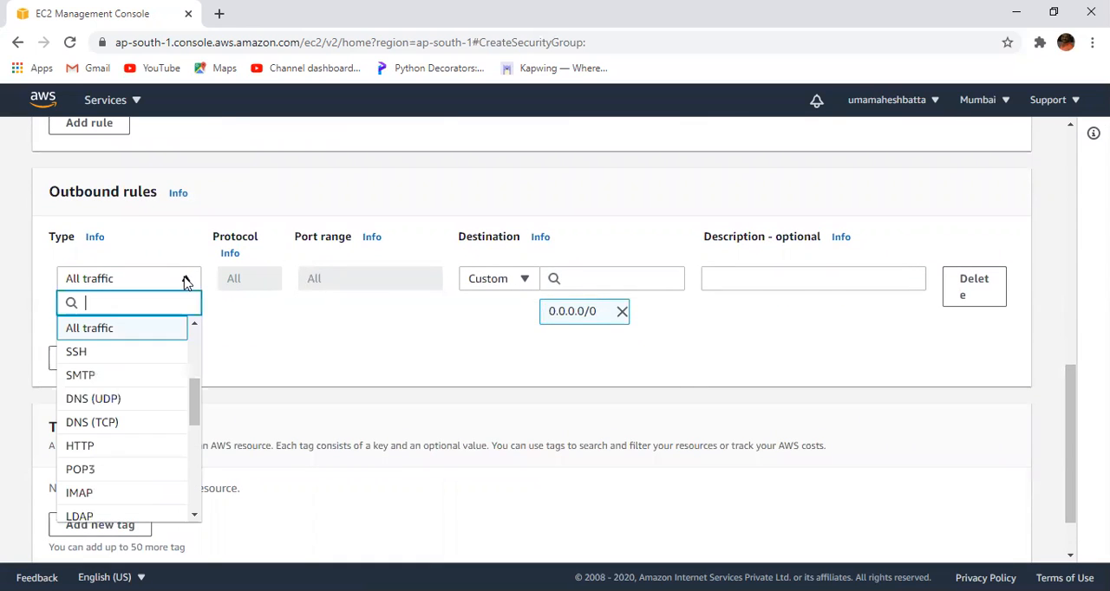
left_click(130, 335)
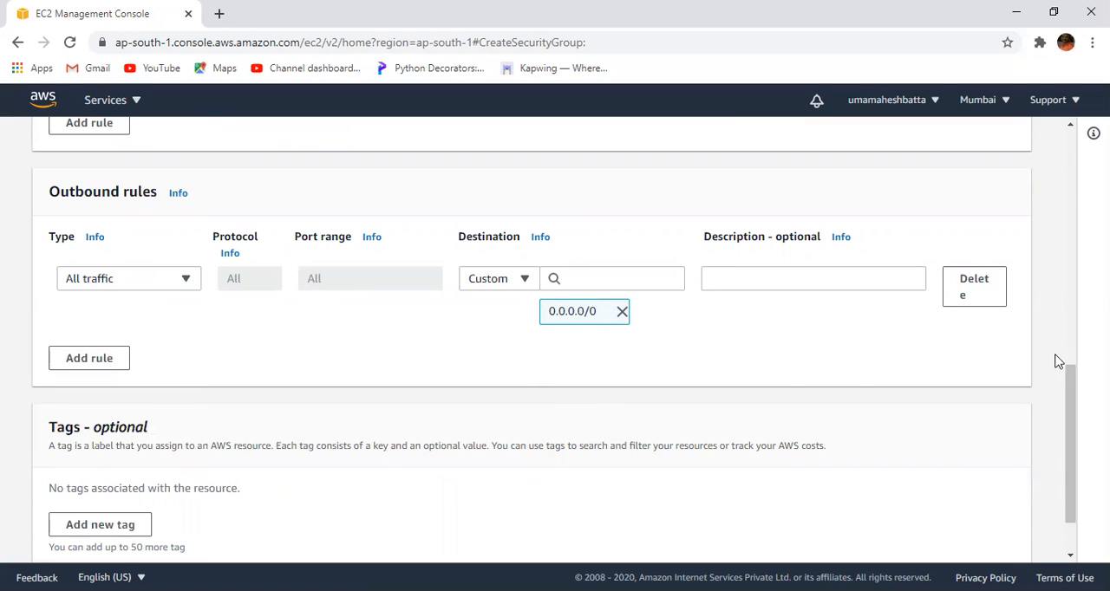
- Add a tag with key name and value ec2-tag, and try to create the security group
left_click_drag(1076, 386, 1075, 440)
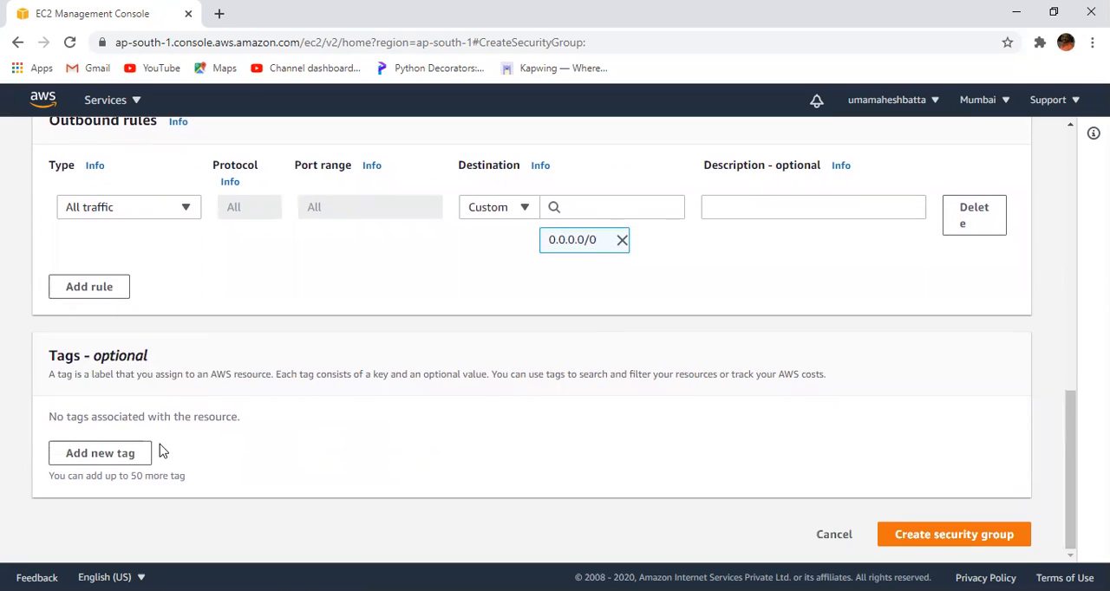
left_click(121, 460)
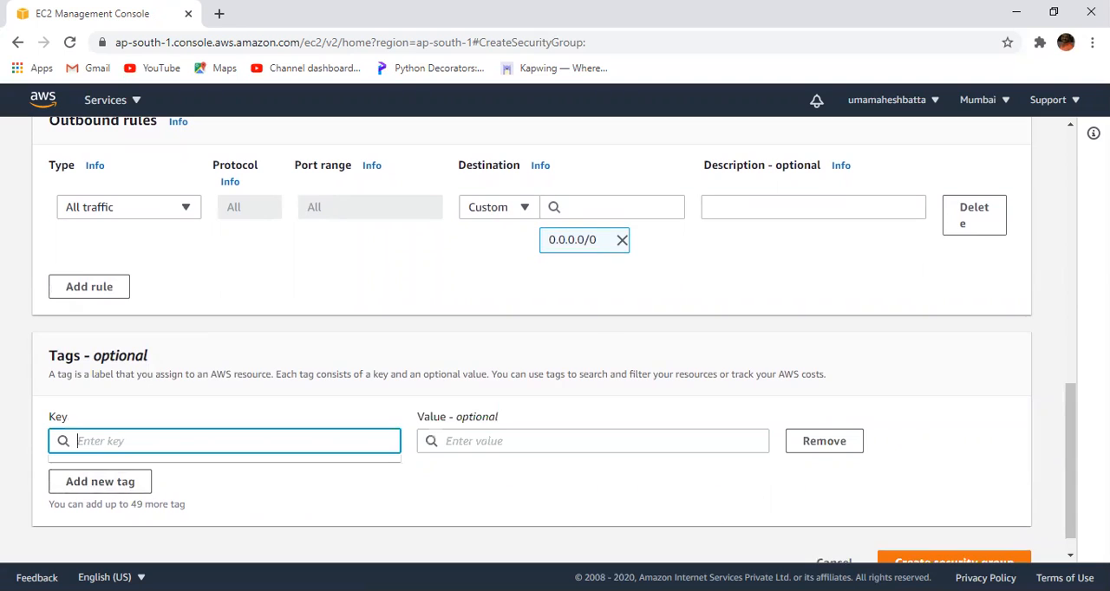
type("name")
left_click(625, 438)
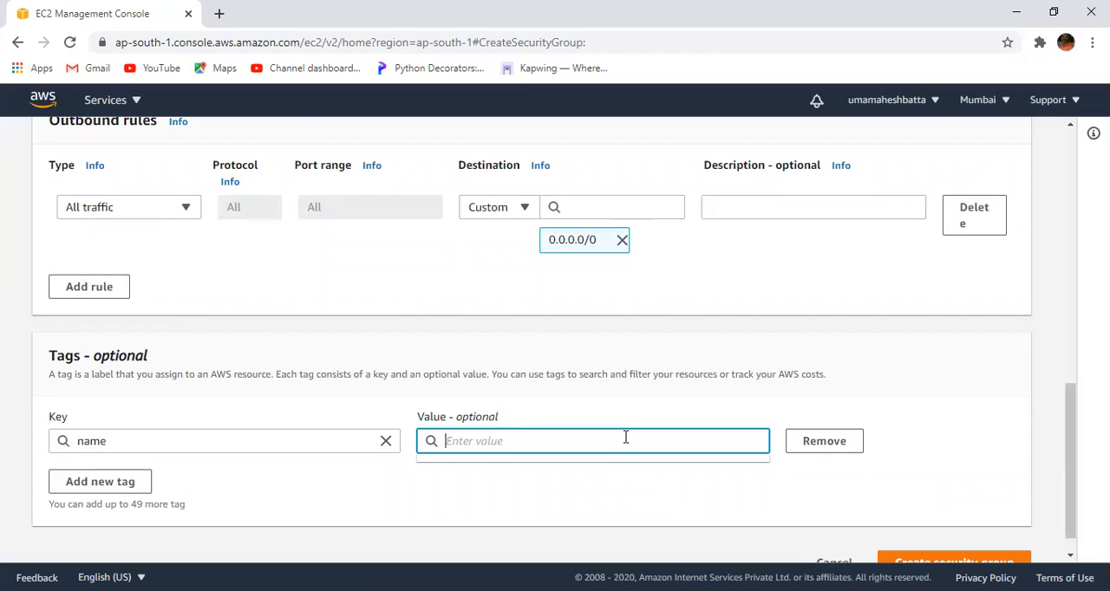
type("ec2-tag")
left_click_drag(1067, 426, 1072, 493)
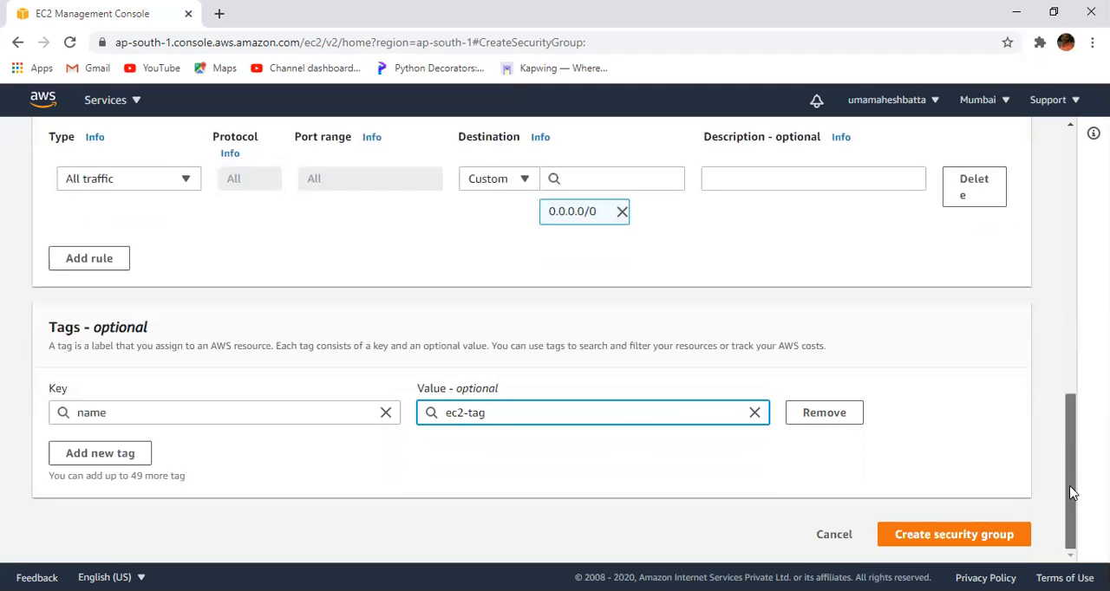
left_click(980, 536)
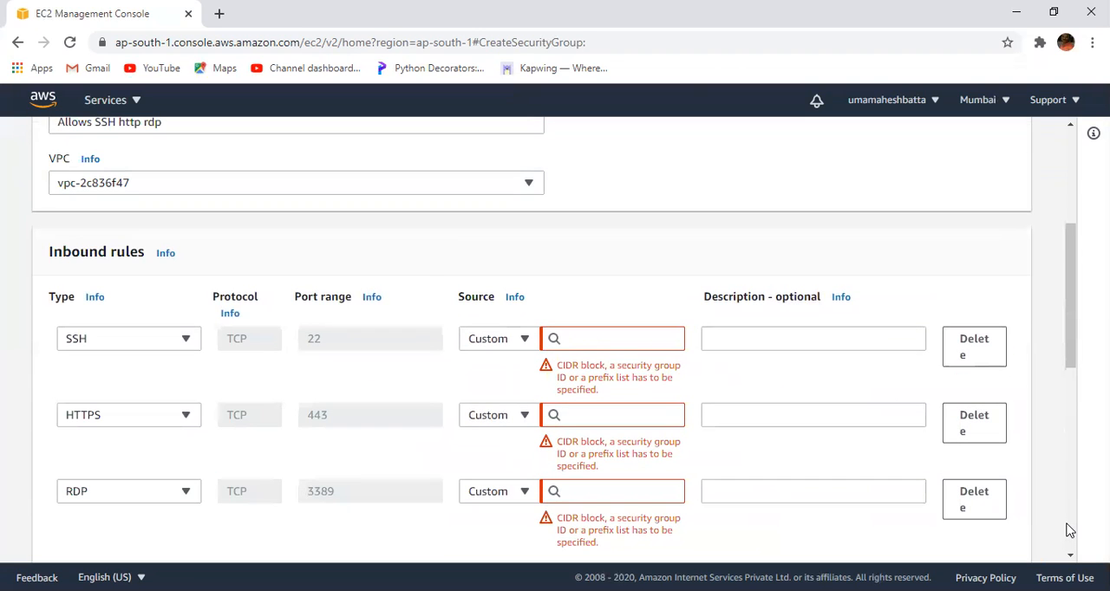
- Set the inbound rule sources to 0.0.0.0/24 for SSH and HTTPS and 0.0.0.0/32 for RDP
left_click(588, 338)
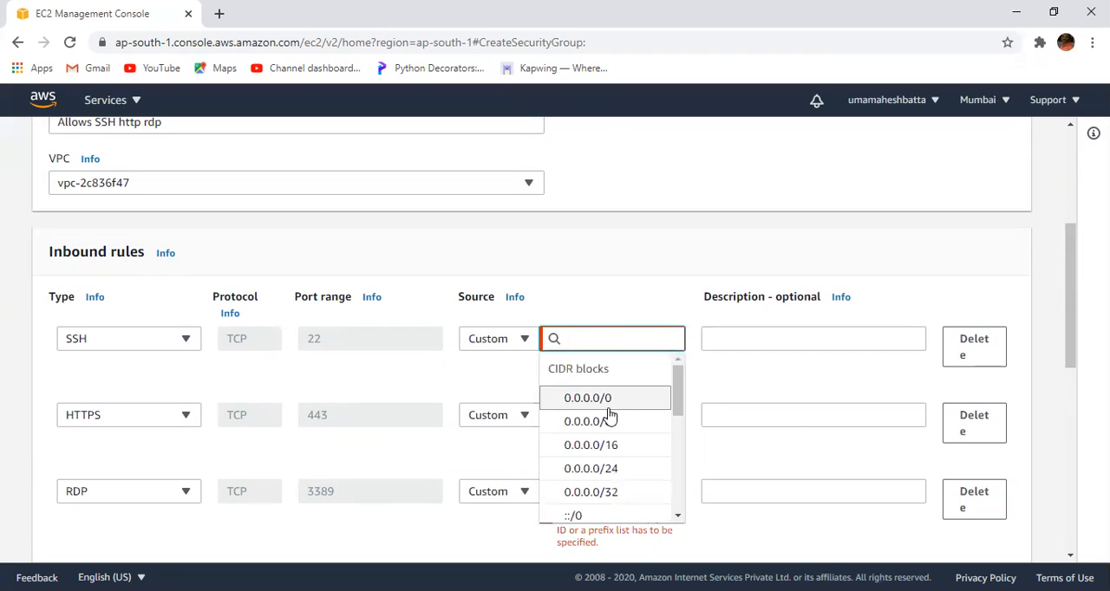
scroll(677, 402, "down", 3)
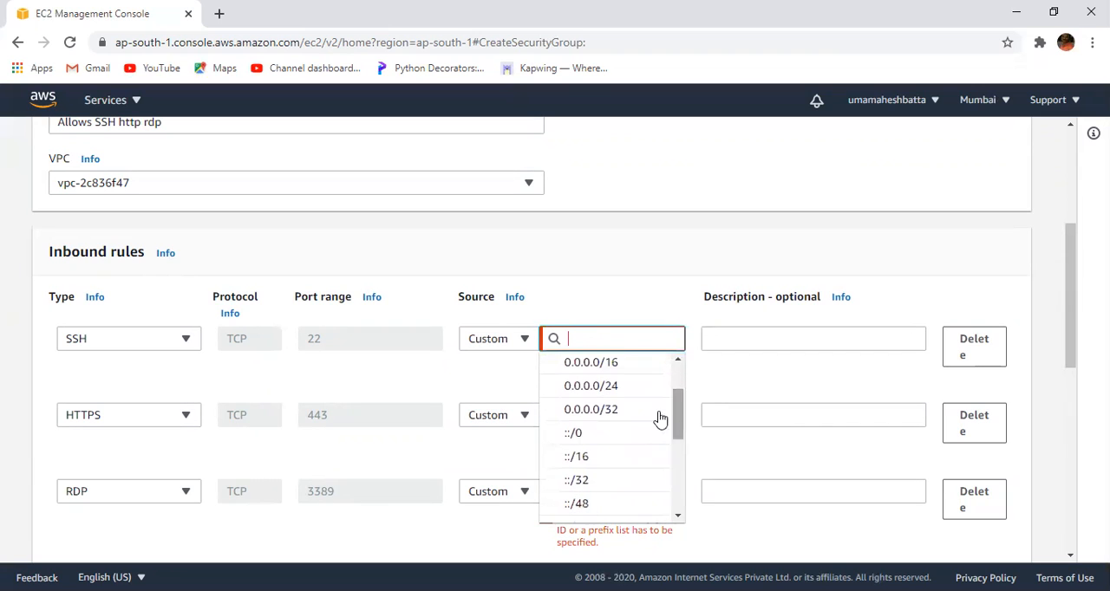
left_click(617, 386)
left_click(595, 406)
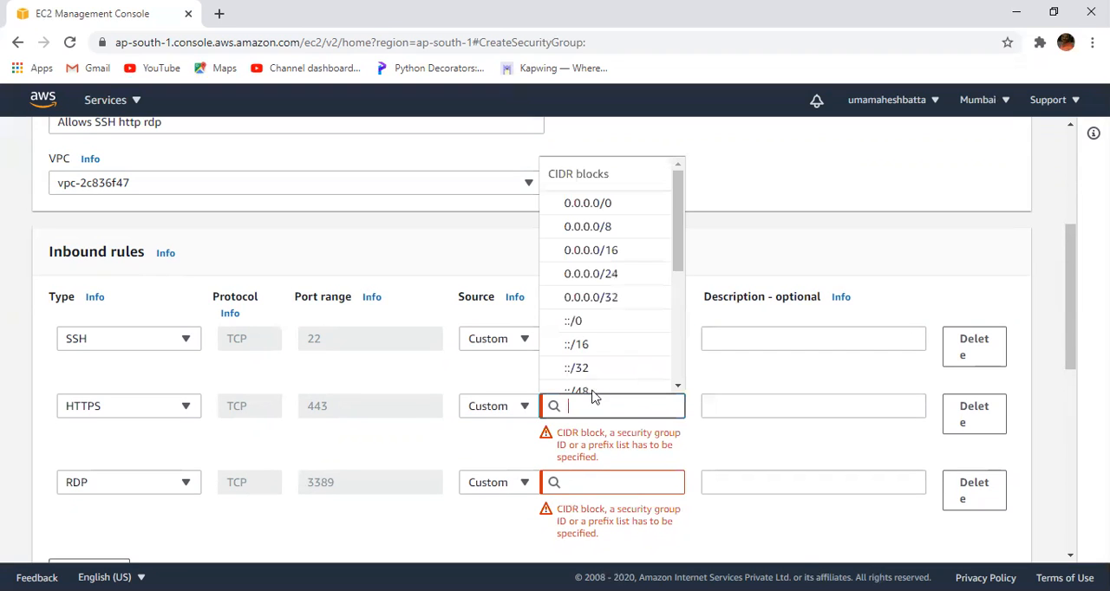
left_click(604, 280)
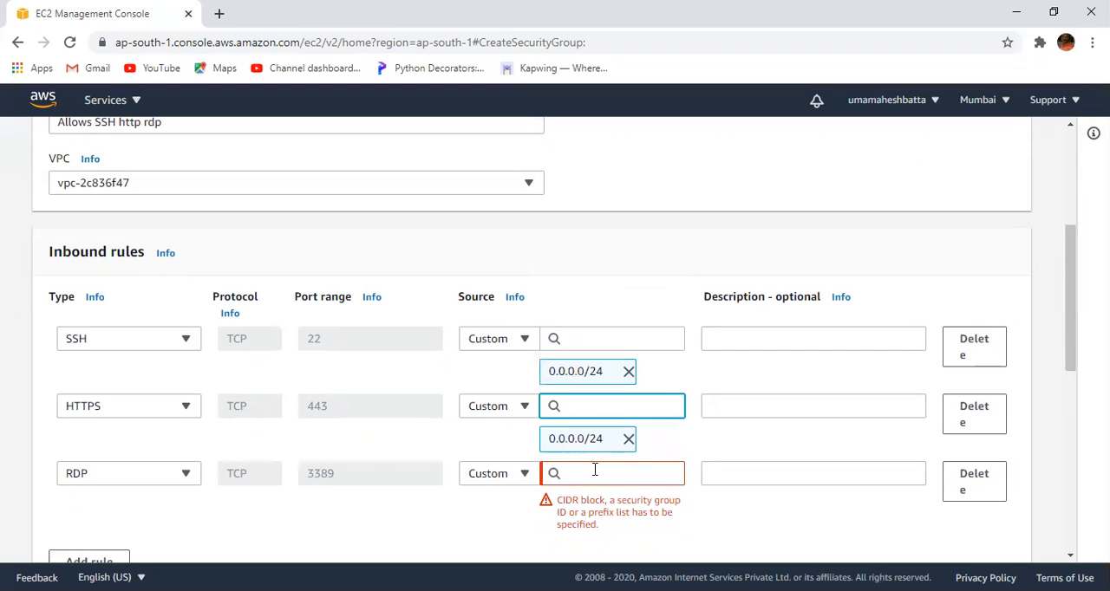
left_click(593, 473)
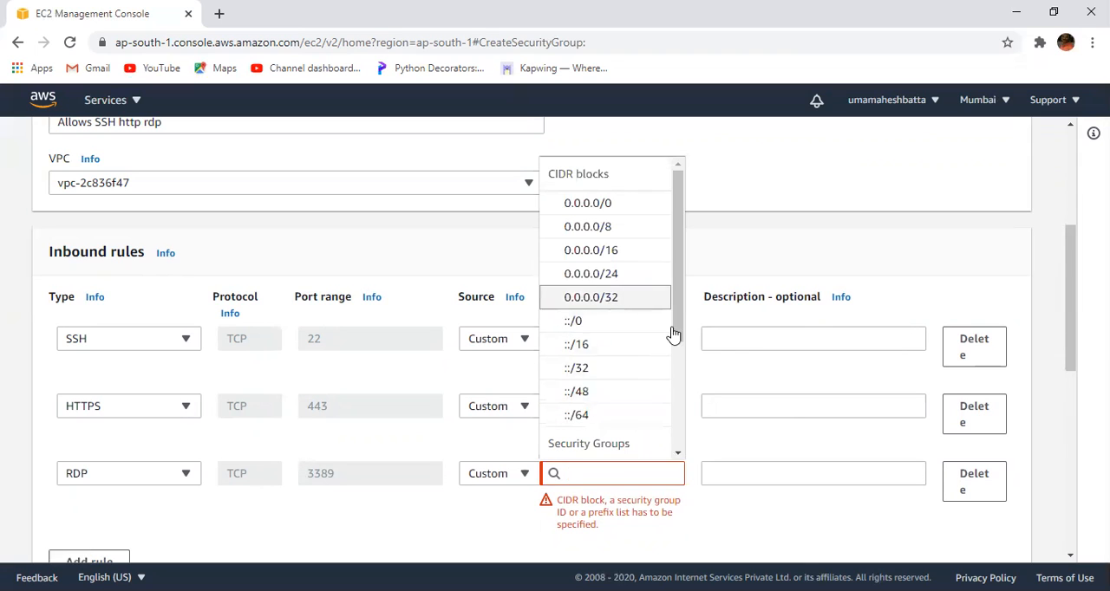
left_click(607, 298)
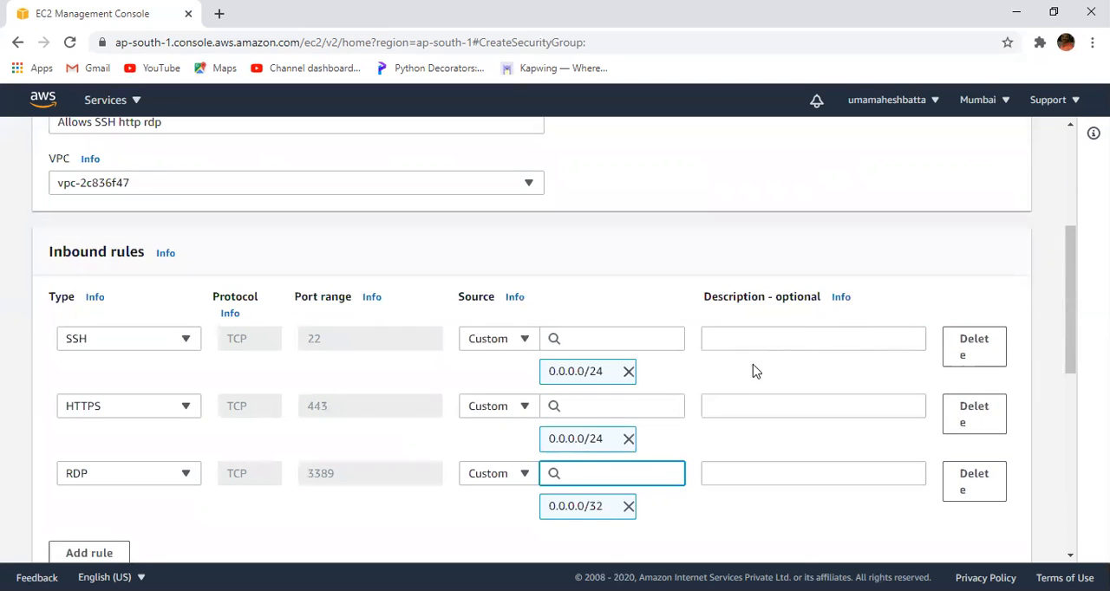
- Look through the CIDR blocks and other source choices of the SSH rule without changing its source
left_click(607, 376)
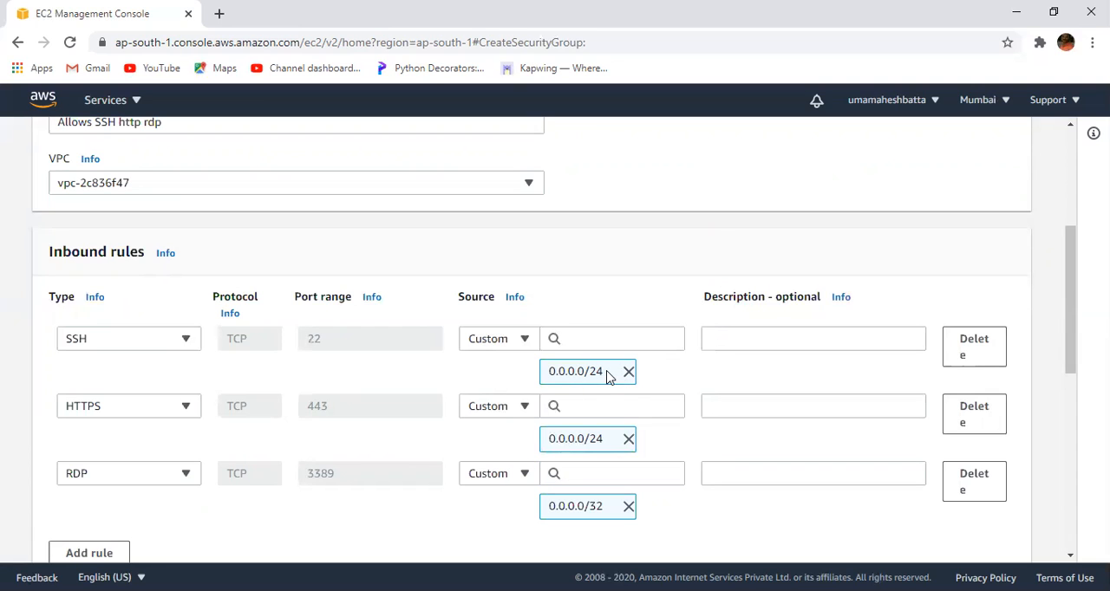
left_click(595, 334)
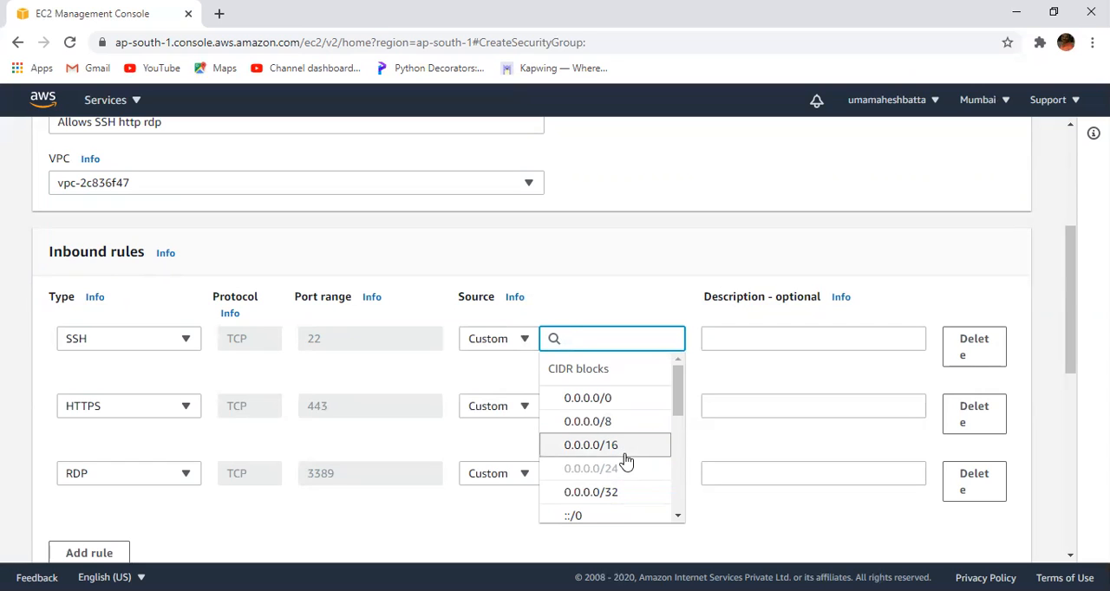
left_click_drag(677, 392, 674, 485)
left_click(651, 279)
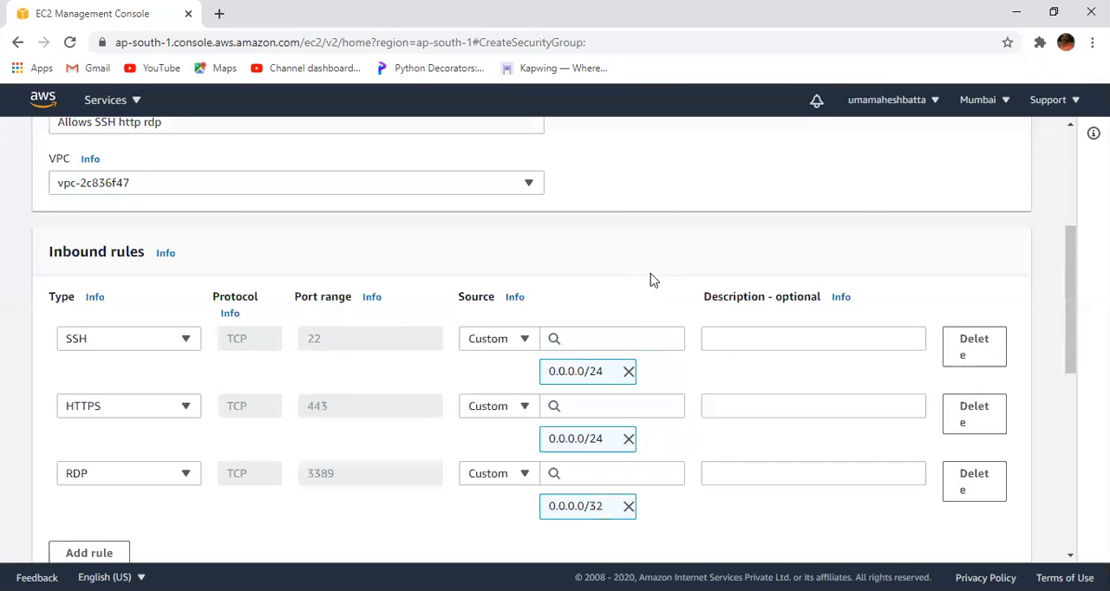
- Create the security group with the completed rules and tag, and open the list of security groups
left_click_drag(1074, 282, 1073, 457)
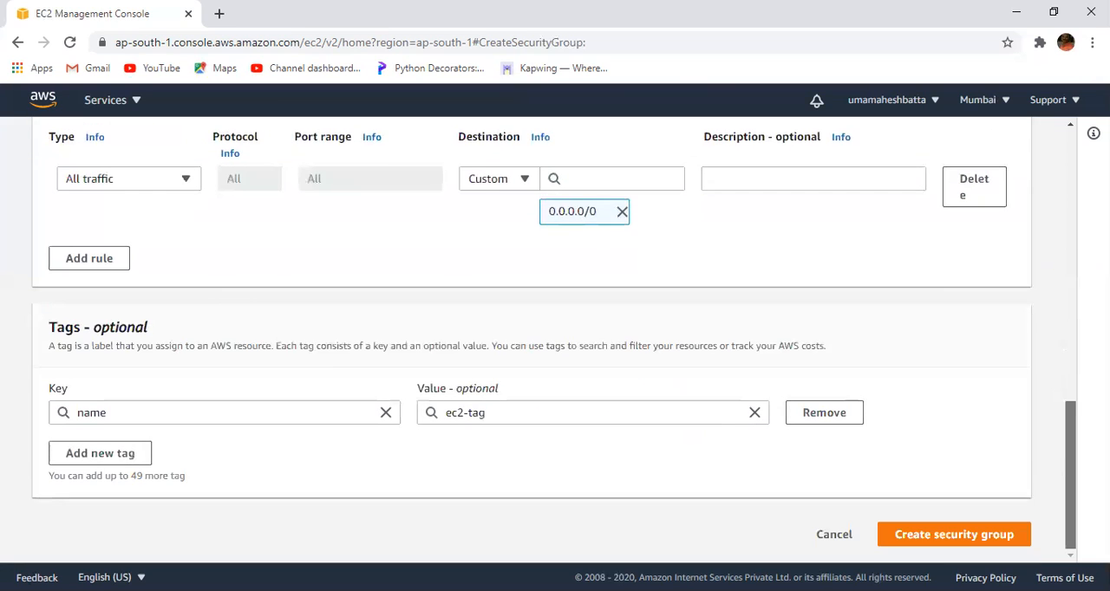
left_click(995, 543)
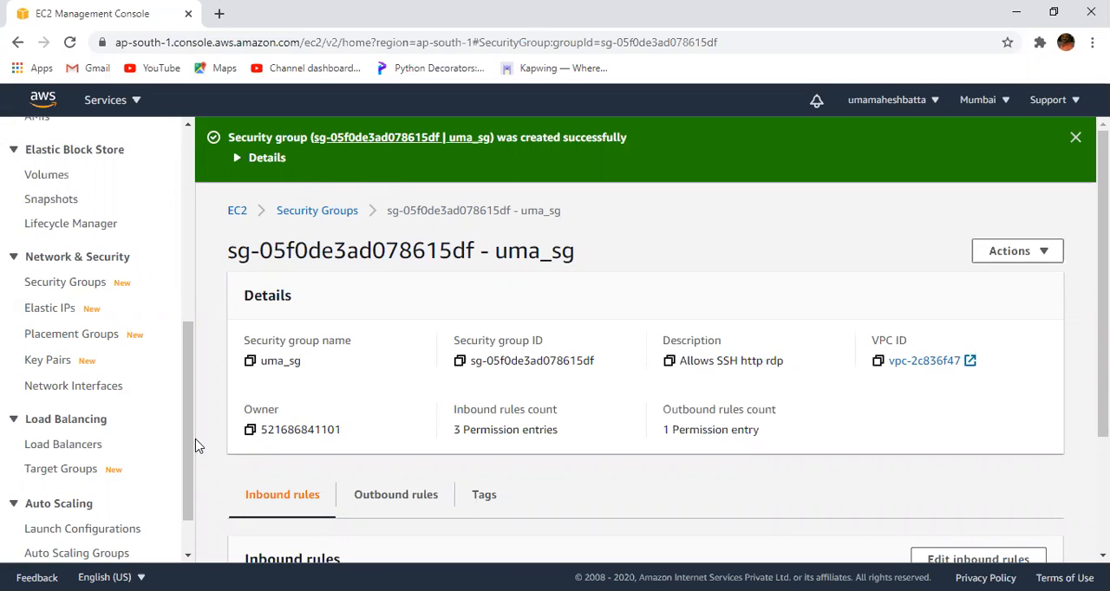
mouse_move(188, 446)
left_mouse_down()
mouse_move(193, 483)
mouse_move(189, 457)
left_mouse_up()
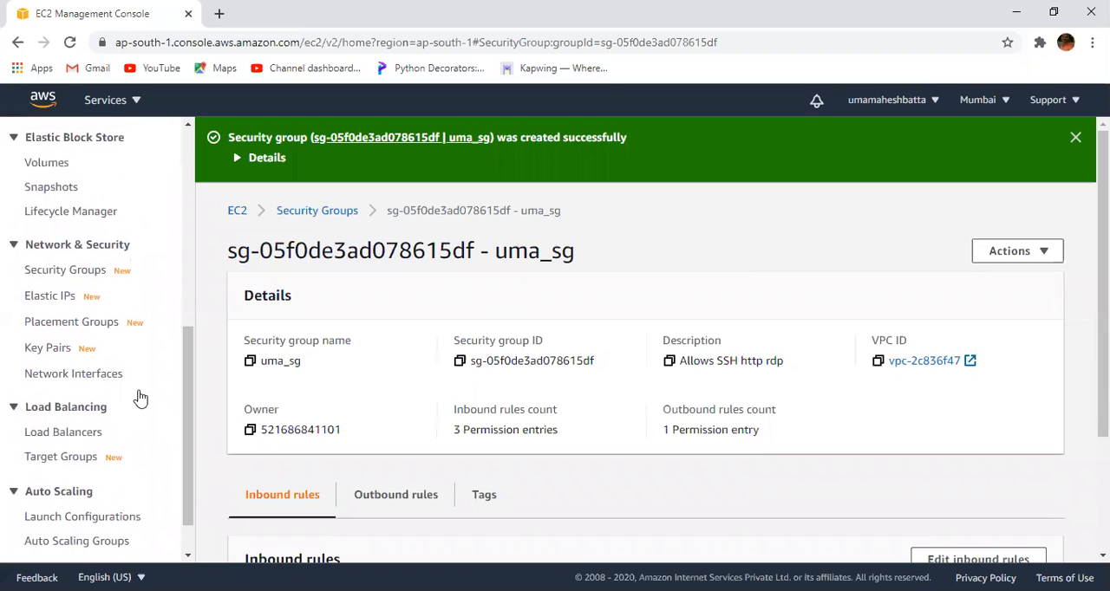
left_click(76, 275)
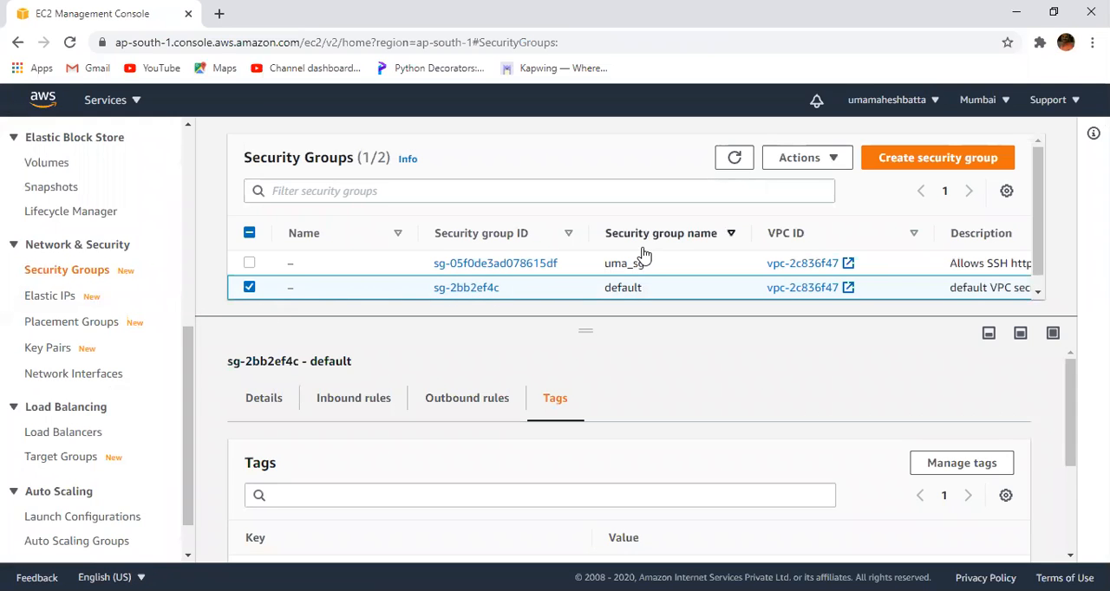
- Set the Name of the uma_sg security group to sg and save it
left_click(302, 262)
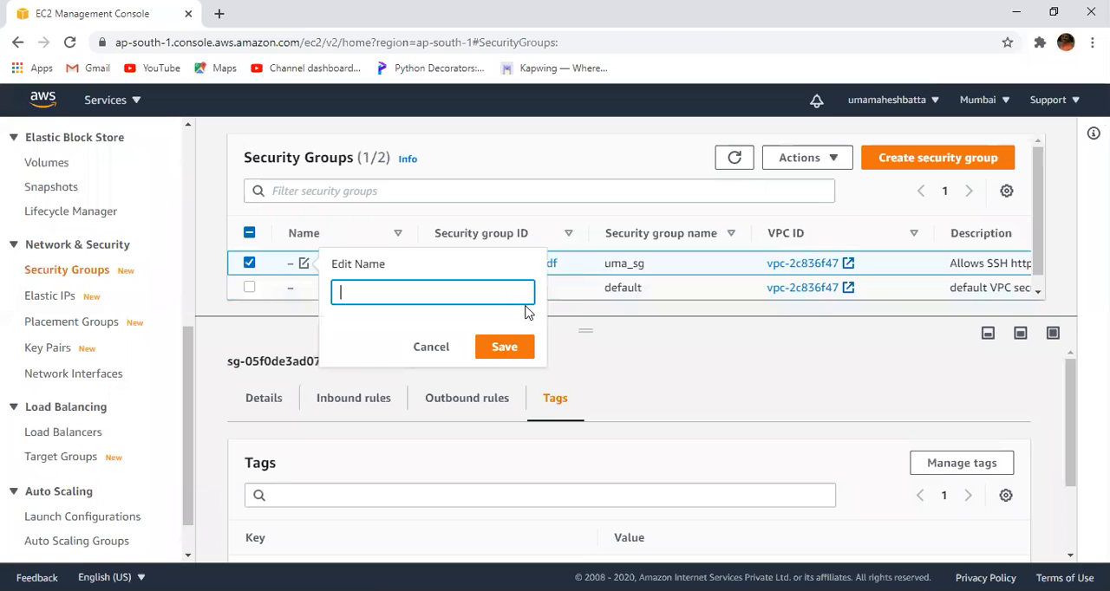
type("sg")
left_click(506, 347)
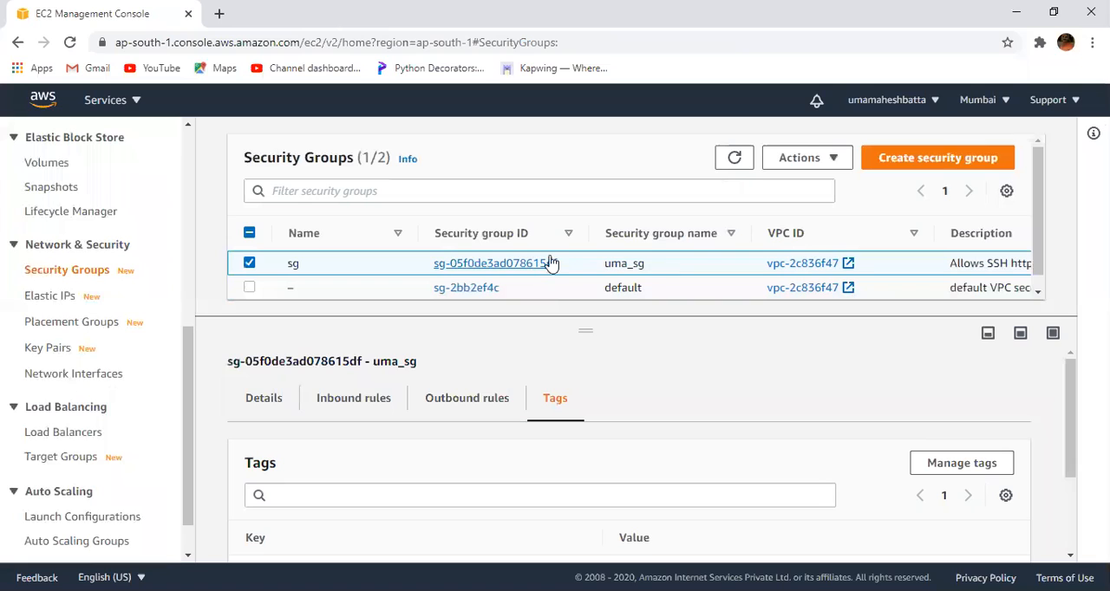
- Look through the actions available for the uma_sg security group without running any of them
left_click(834, 163)
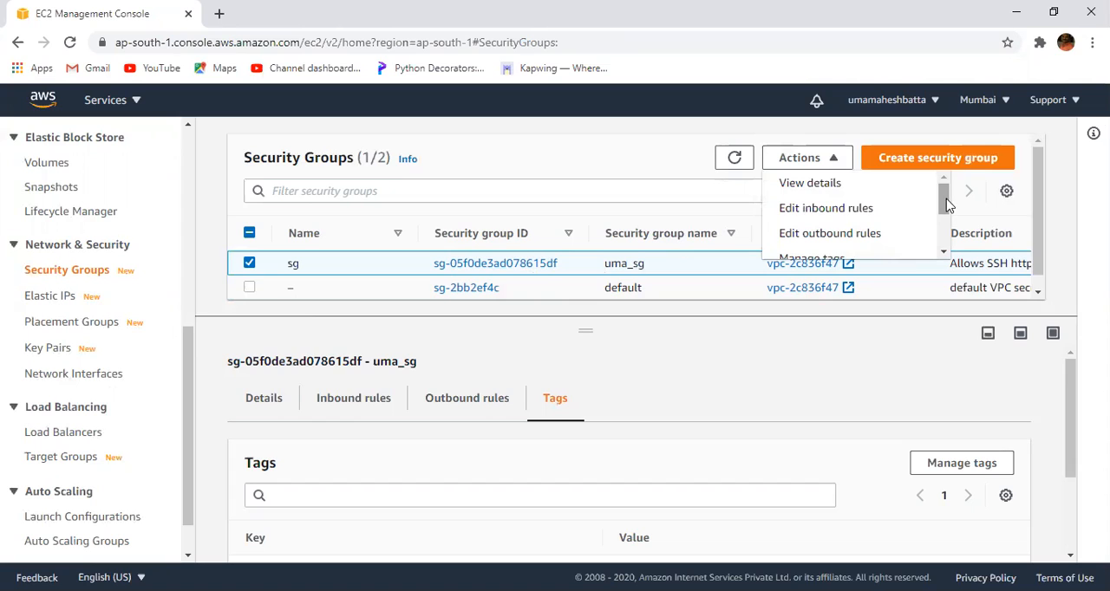
left_click_drag(947, 205, 942, 211)
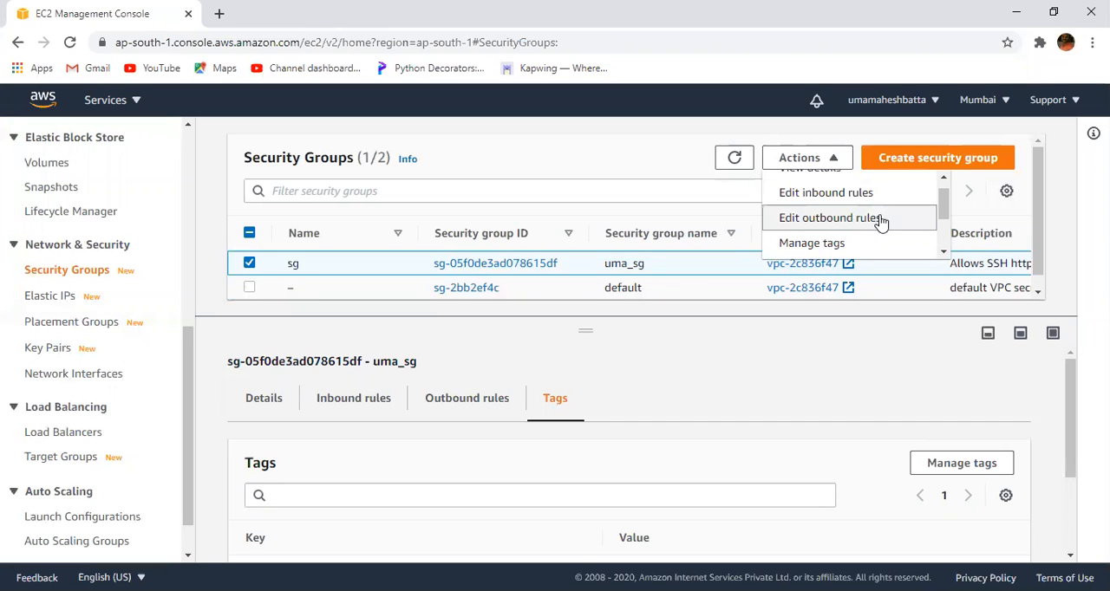
left_click_drag(944, 207, 943, 234)
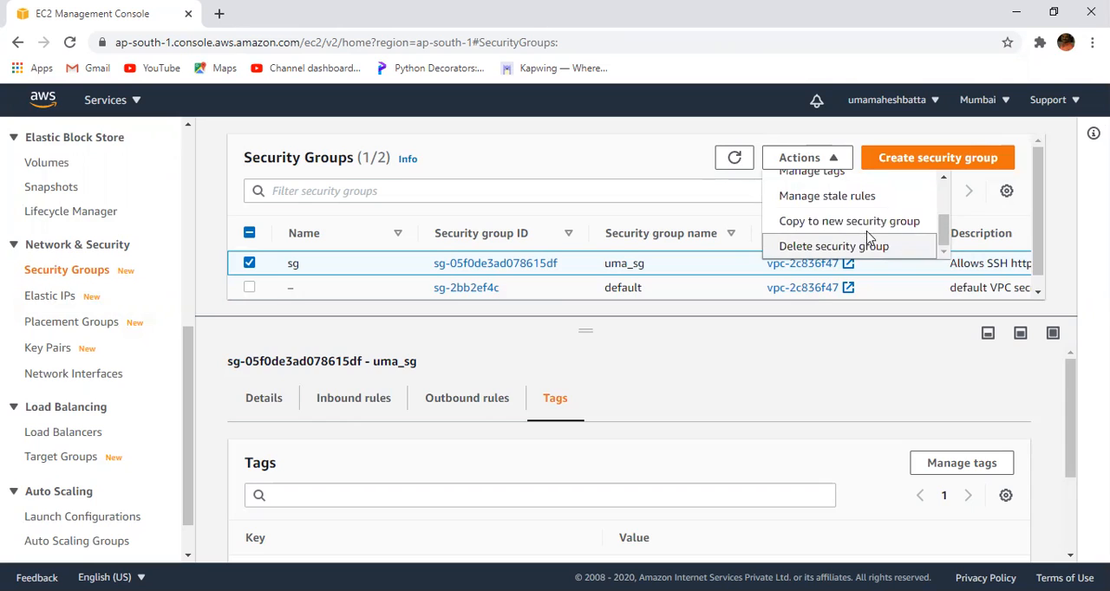
left_click(897, 357)
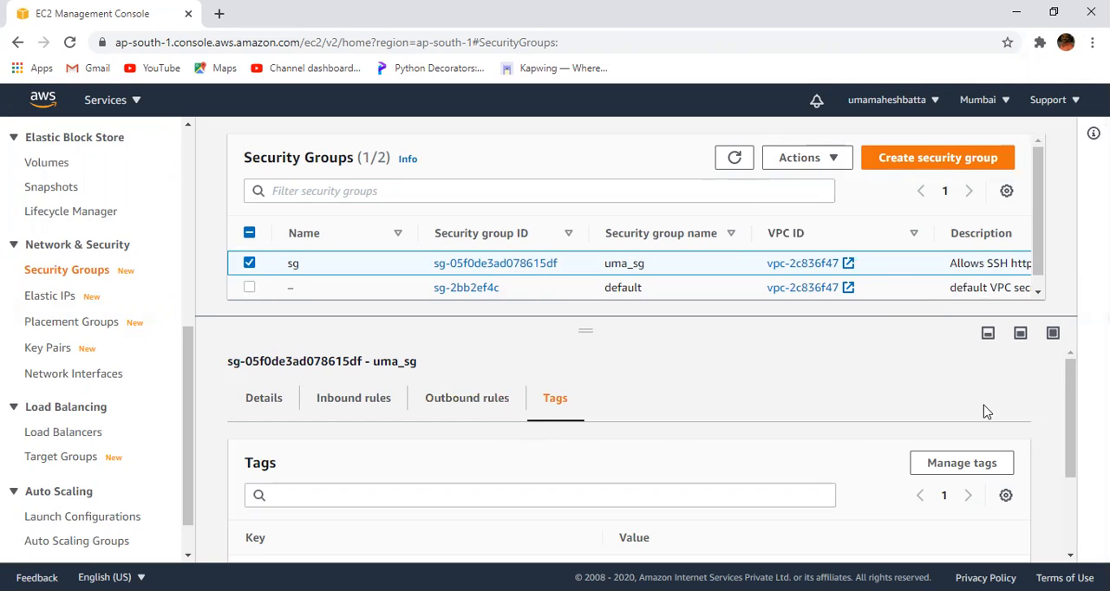
mouse_move(1071, 408)
left_mouse_down()
mouse_move(1071, 477)
mouse_move(1073, 390)
left_mouse_up()
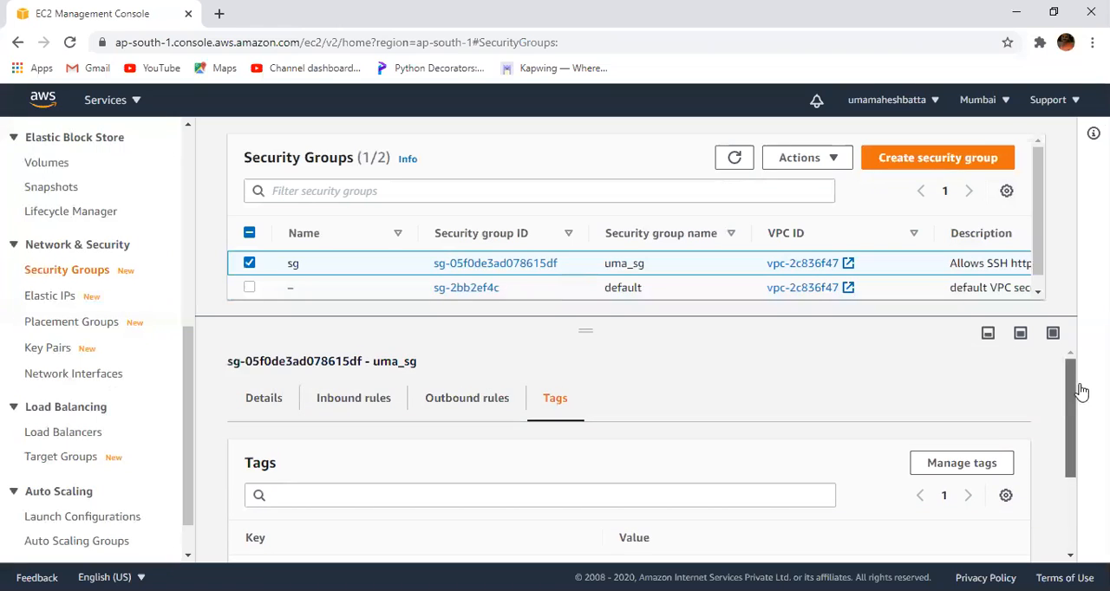
- Open the details of uma_sg, review its inbound rules, and return to the list of security groups
left_click(503, 272)
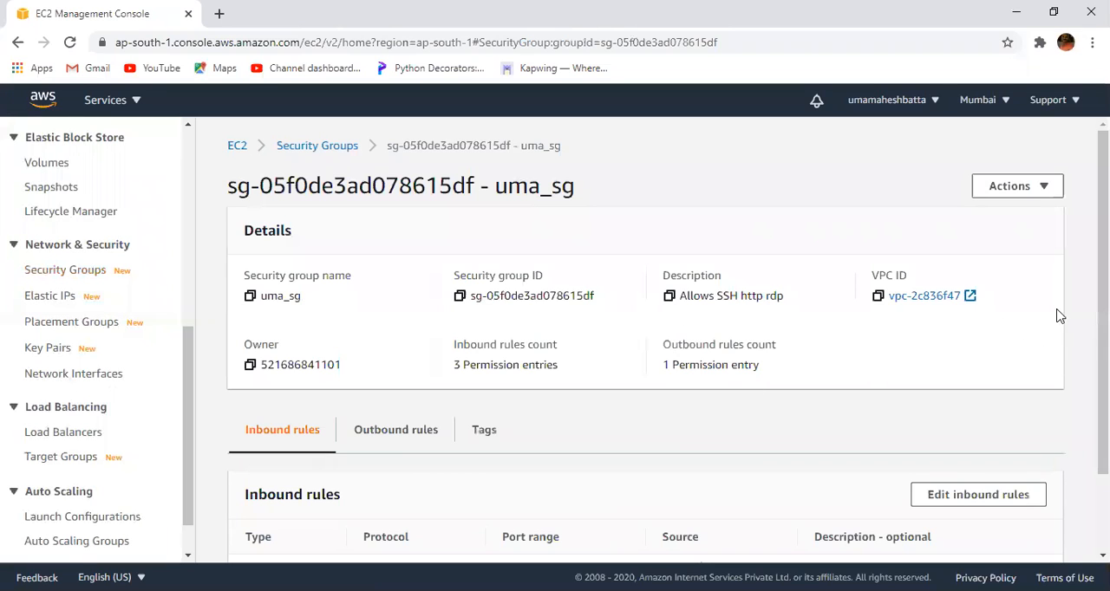
scroll(1101, 321, "down", 2)
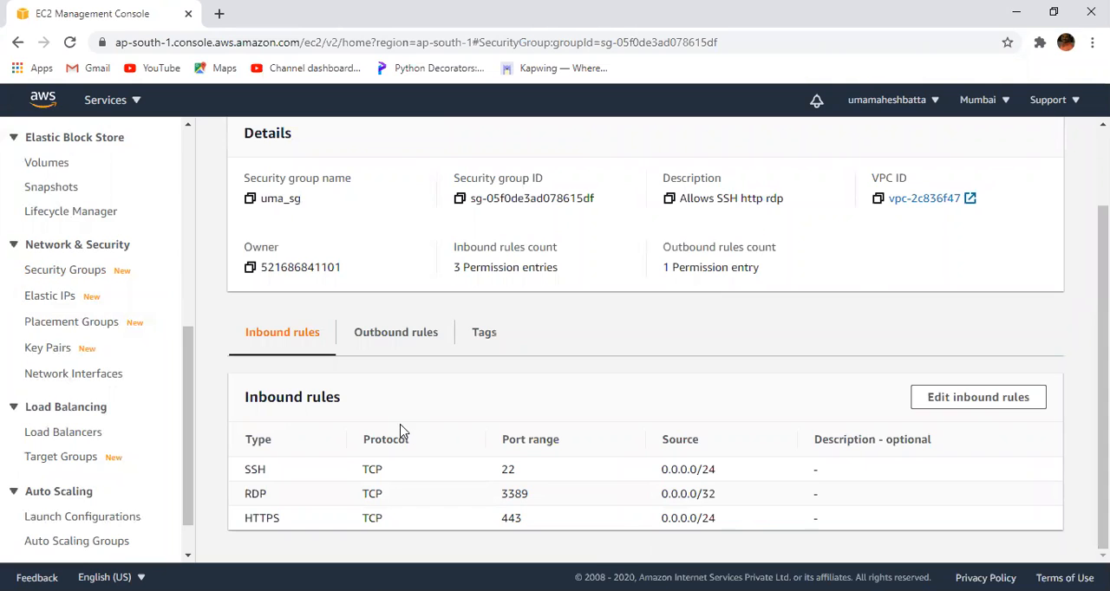
scroll(646, 338, "up", 2)
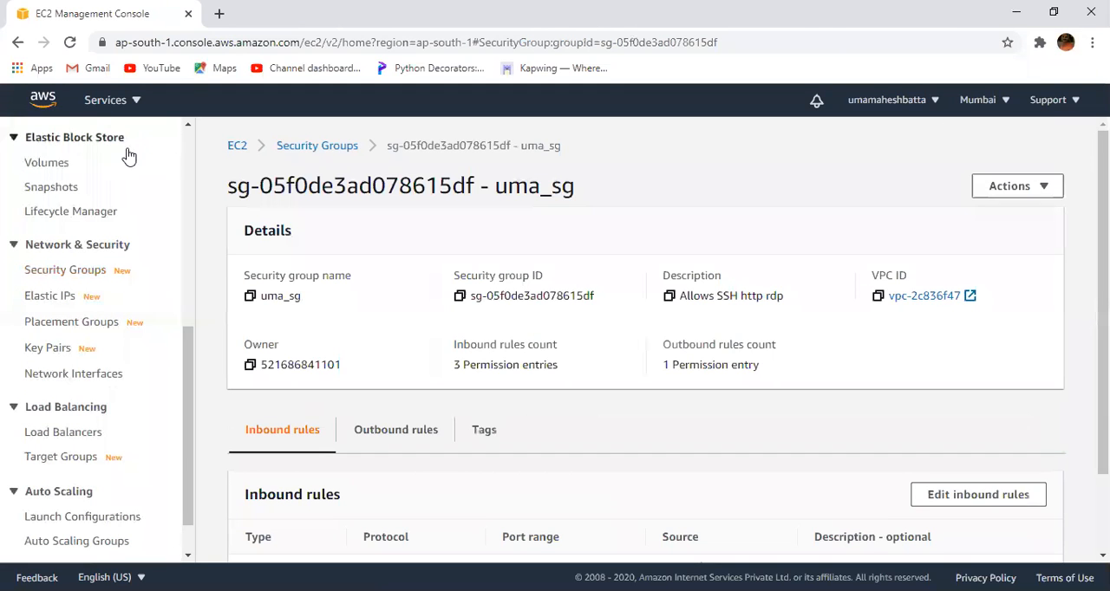
left_click(325, 147)
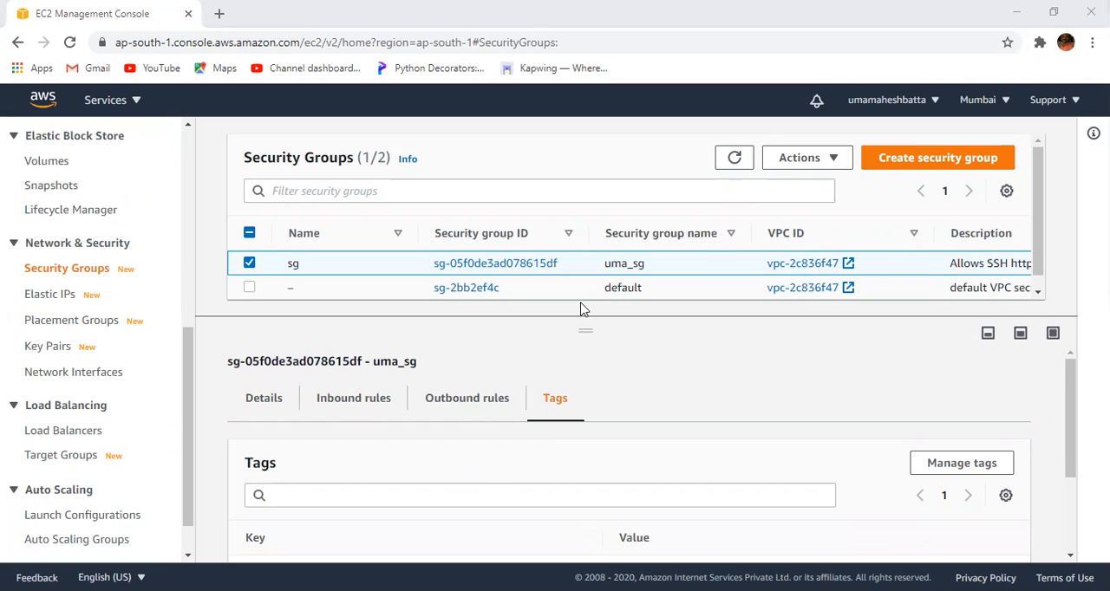
- Start copying the uma_sg security group to a new security group and name the copy xyz
left_click(837, 164)
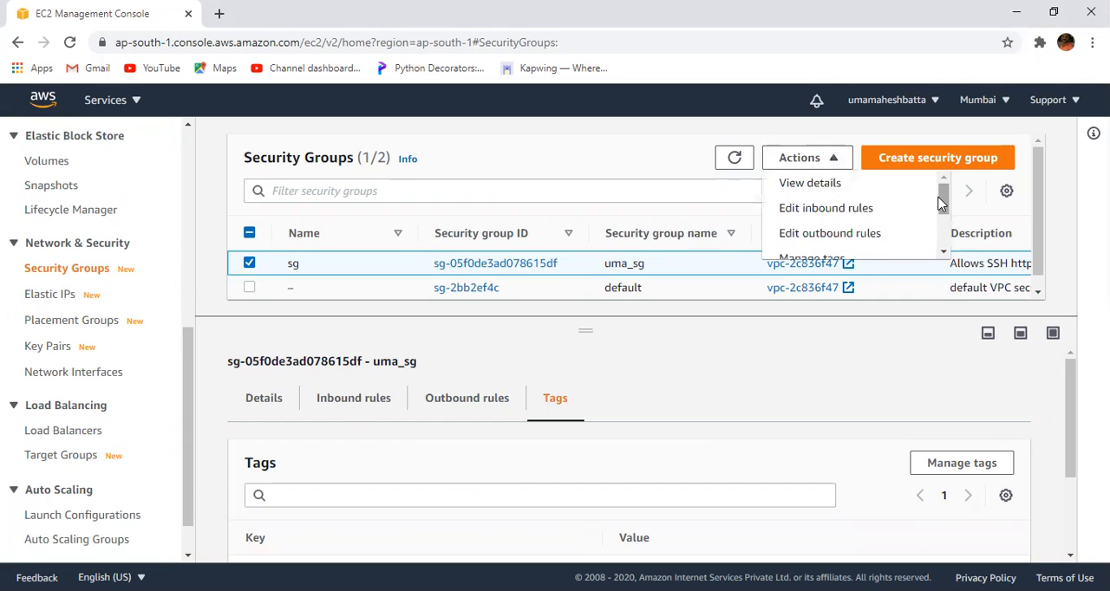
left_click_drag(945, 207, 943, 237)
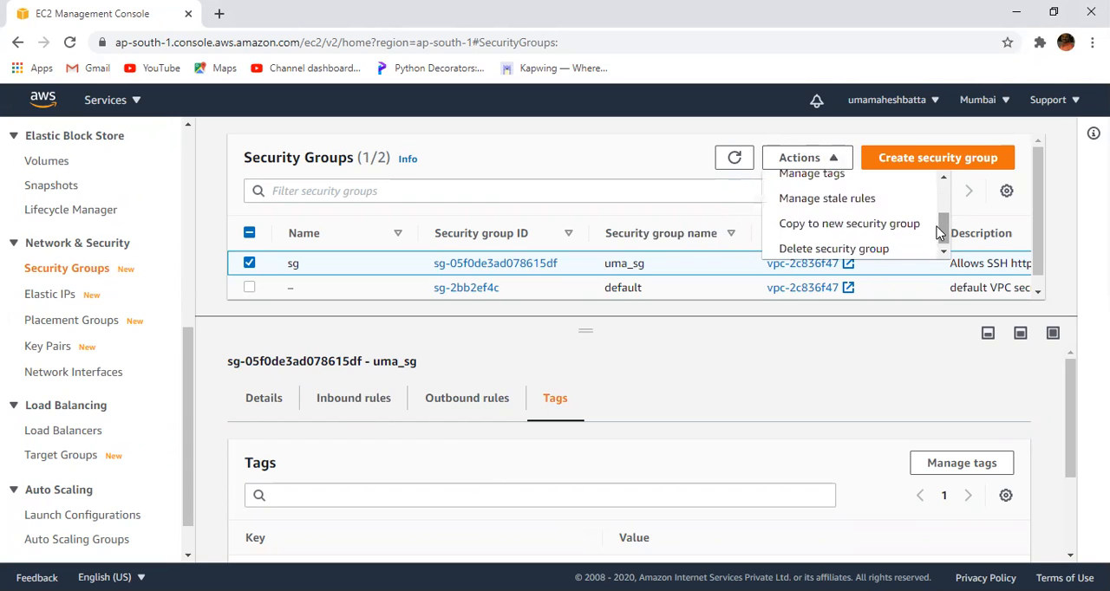
left_click(884, 227)
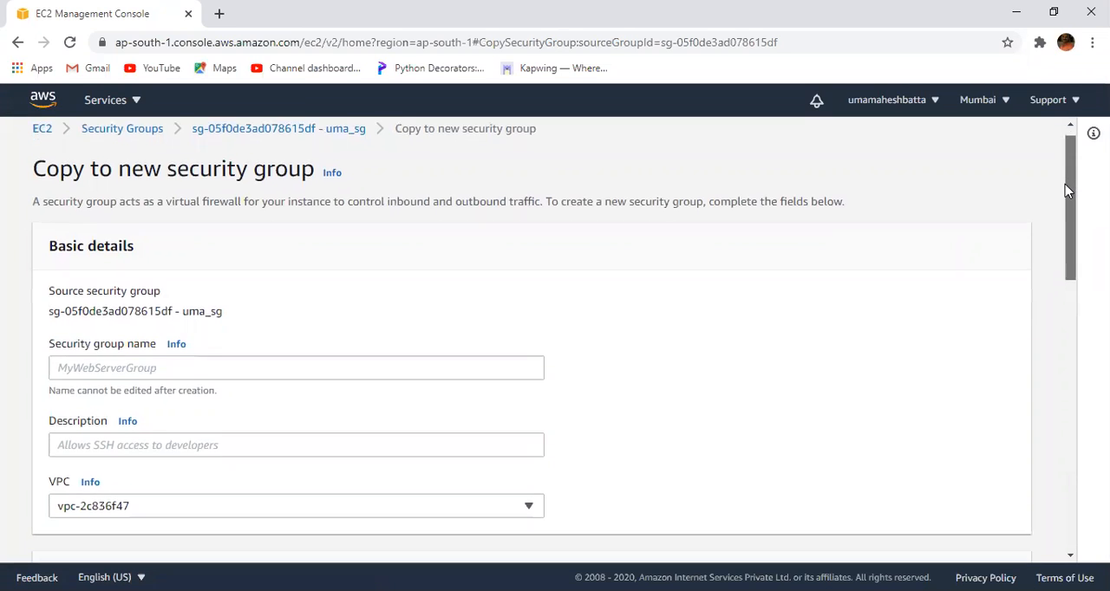
left_click_drag(1065, 184, 1061, 213)
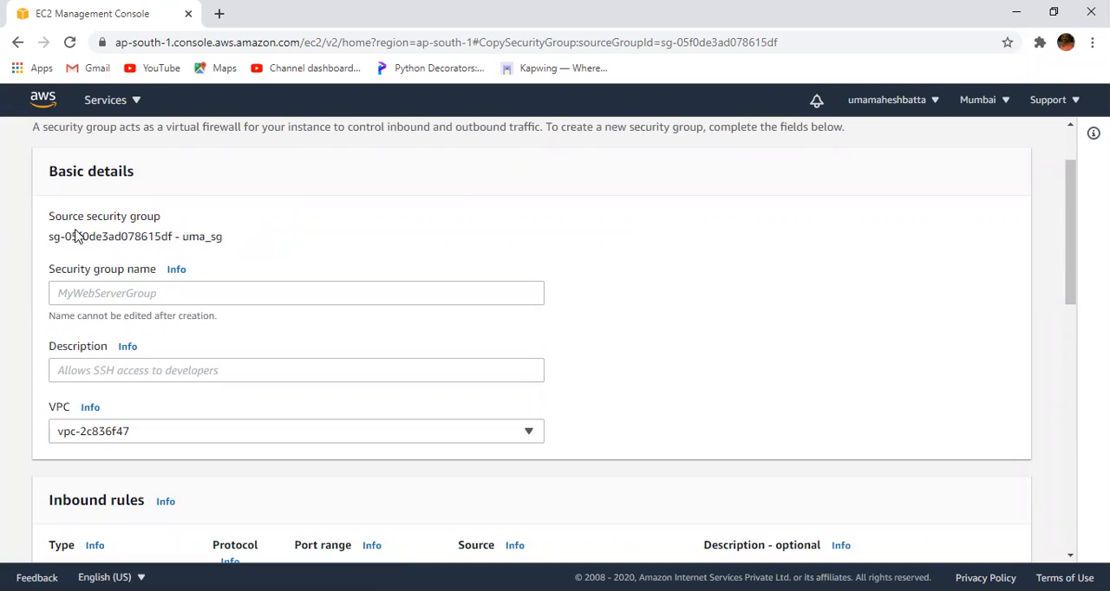
left_click(104, 292)
type("xyz")
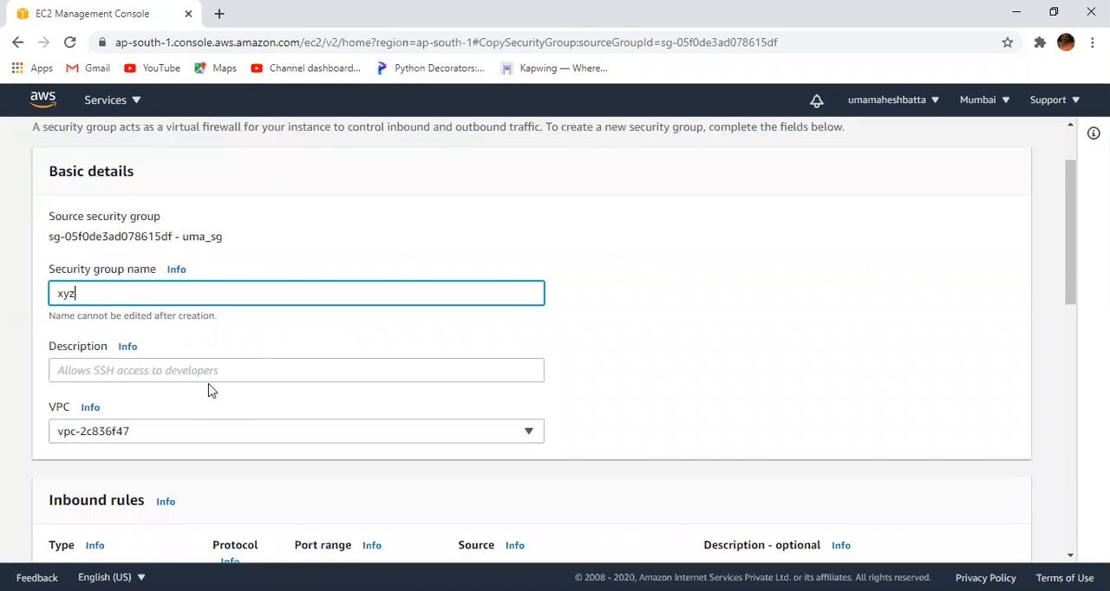
- Describe the new security group as "allows trafic ssh https rdp"
left_click(99, 372)
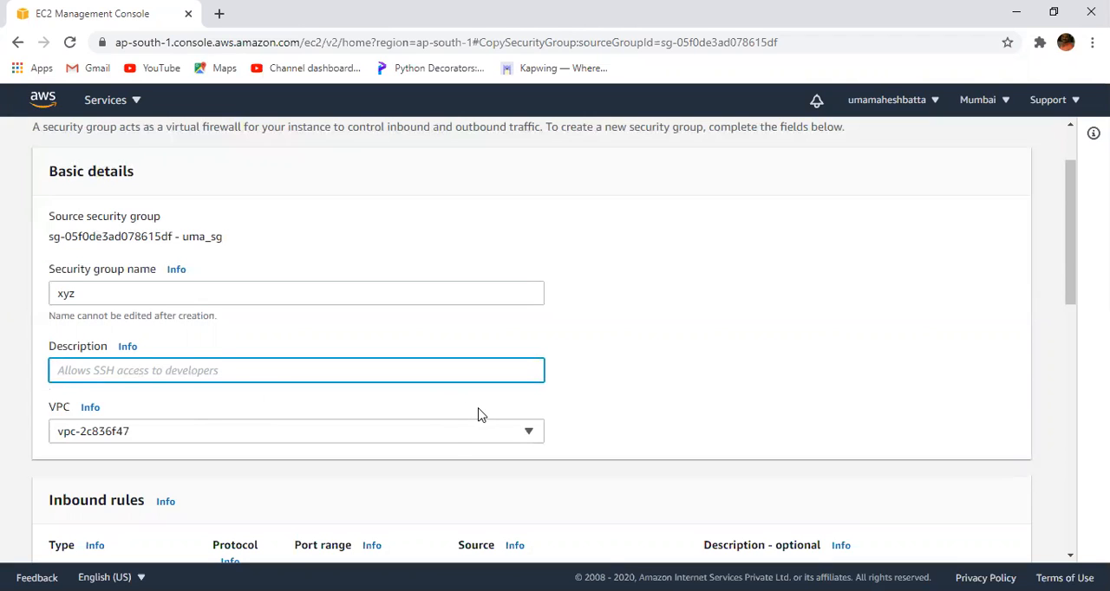
type("allo")
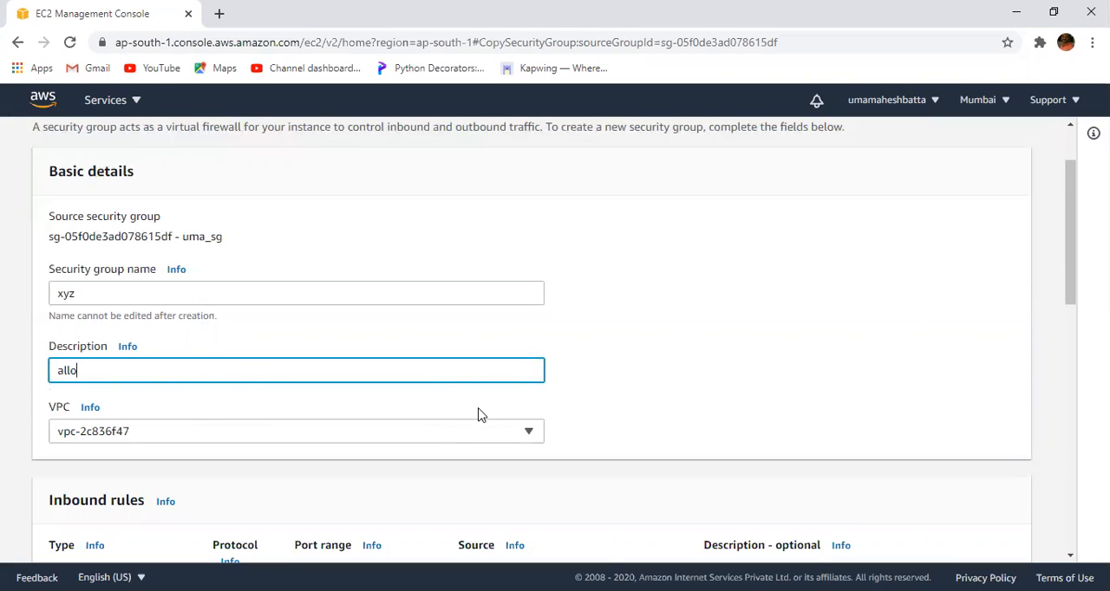
type("ws trafic ssh http")
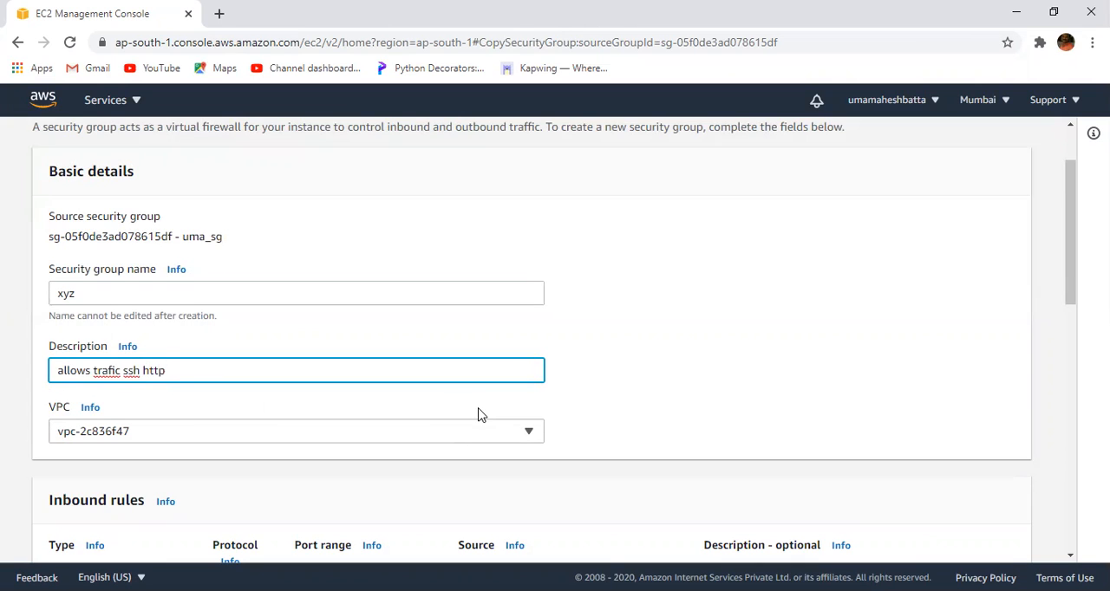
type(" sd")
key("BackSpace")
type("rdp")
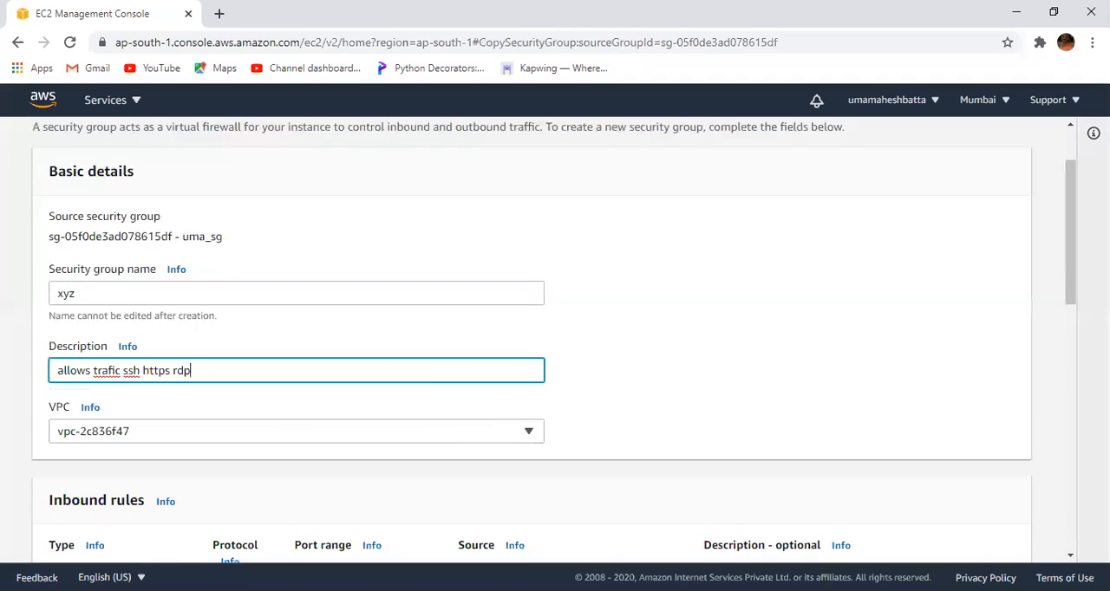
- Create the xyz security group with the copied rules and return to the list of security groups
left_click_drag(1075, 266, 1060, 562)
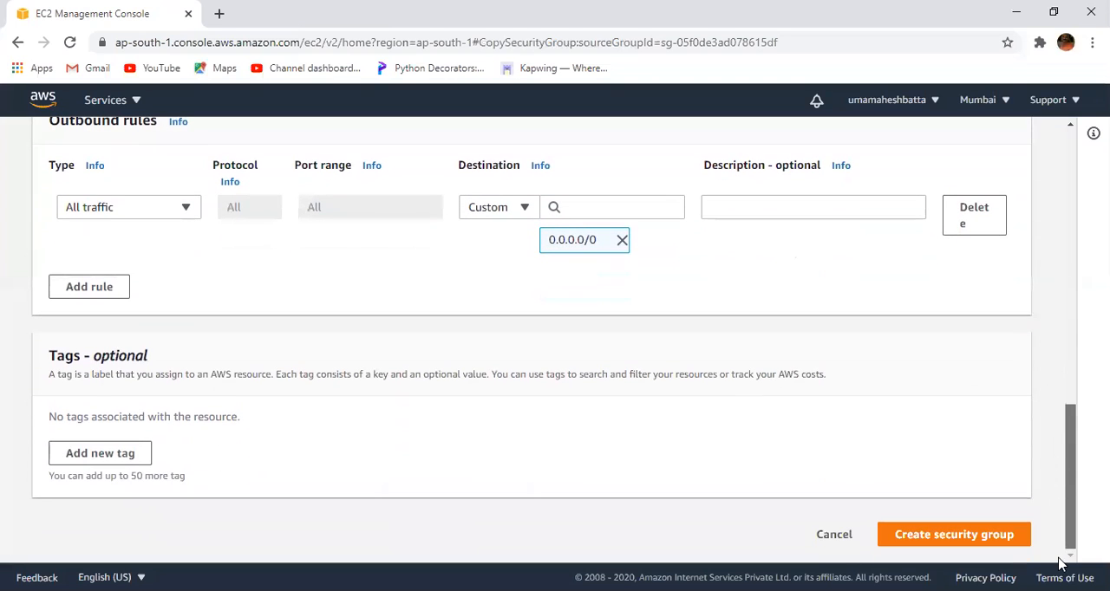
left_click(962, 538)
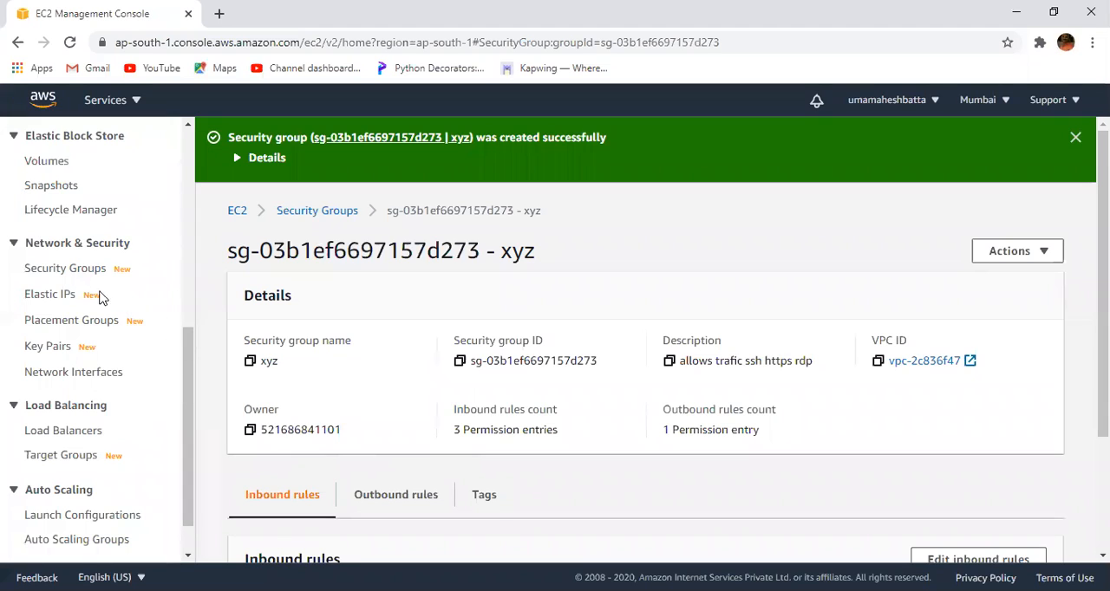
left_click(80, 273)
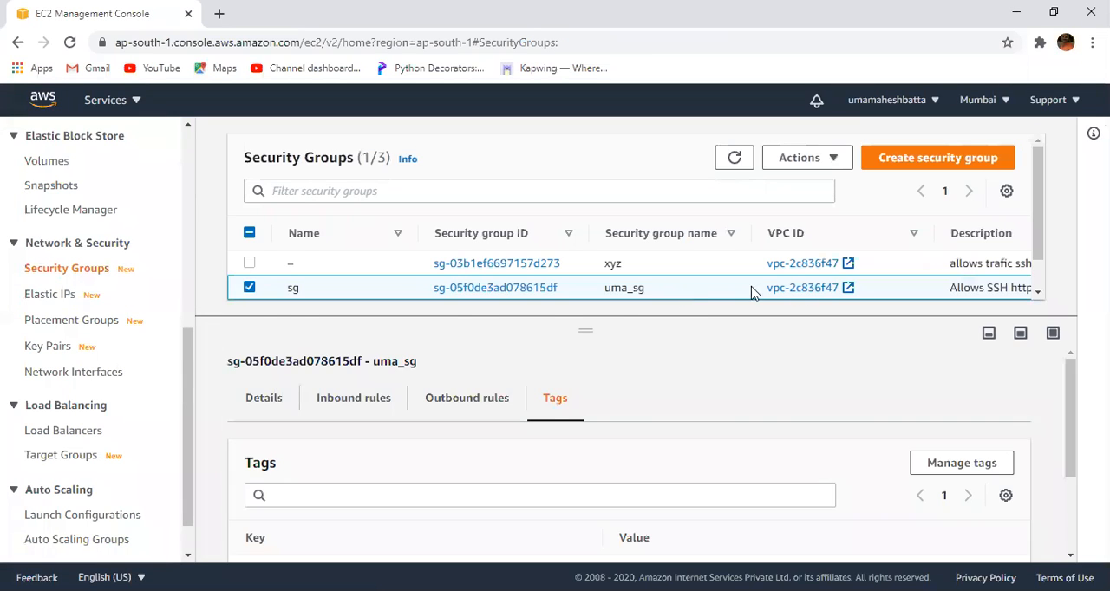
- Look through the list of security groups and enlarge its area to fit all the rows
left_click_drag(1036, 198, 1038, 209)
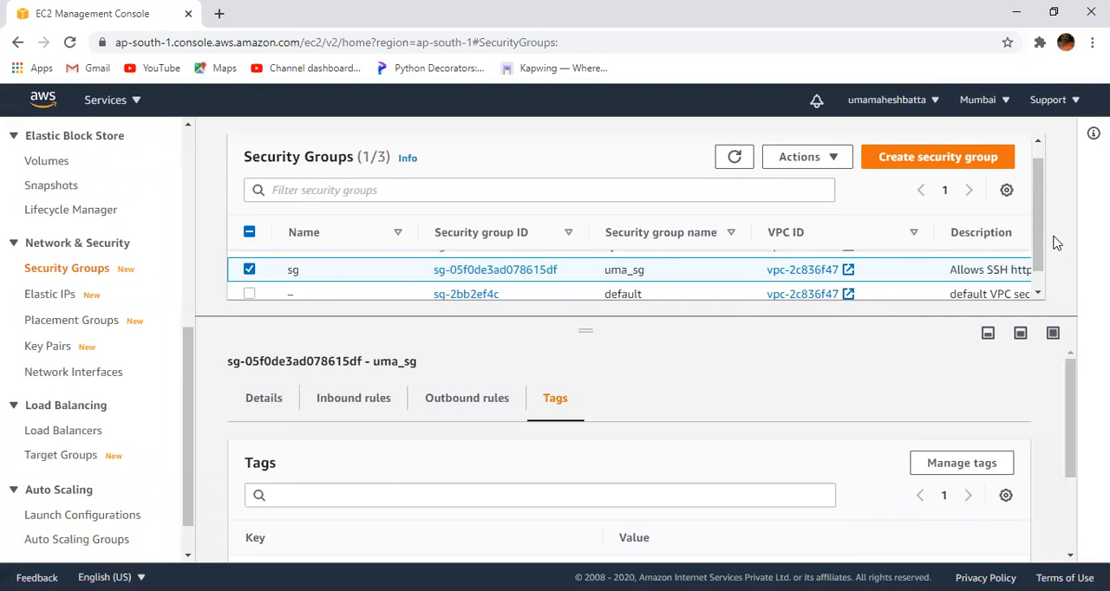
left_click_drag(1038, 235, 1045, 287)
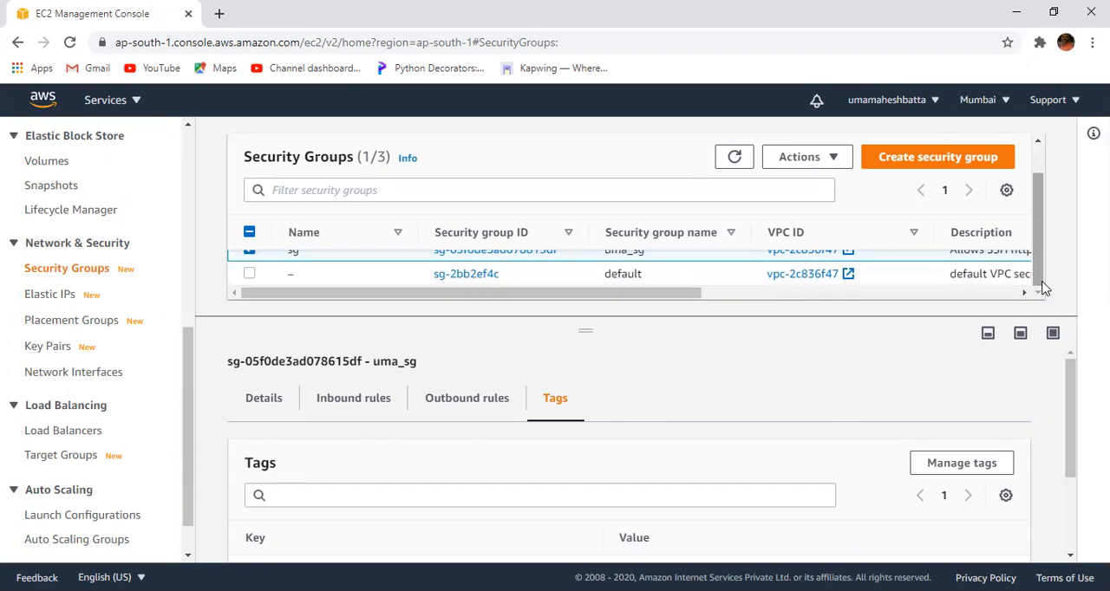
left_click_drag(1040, 245, 1035, 218)
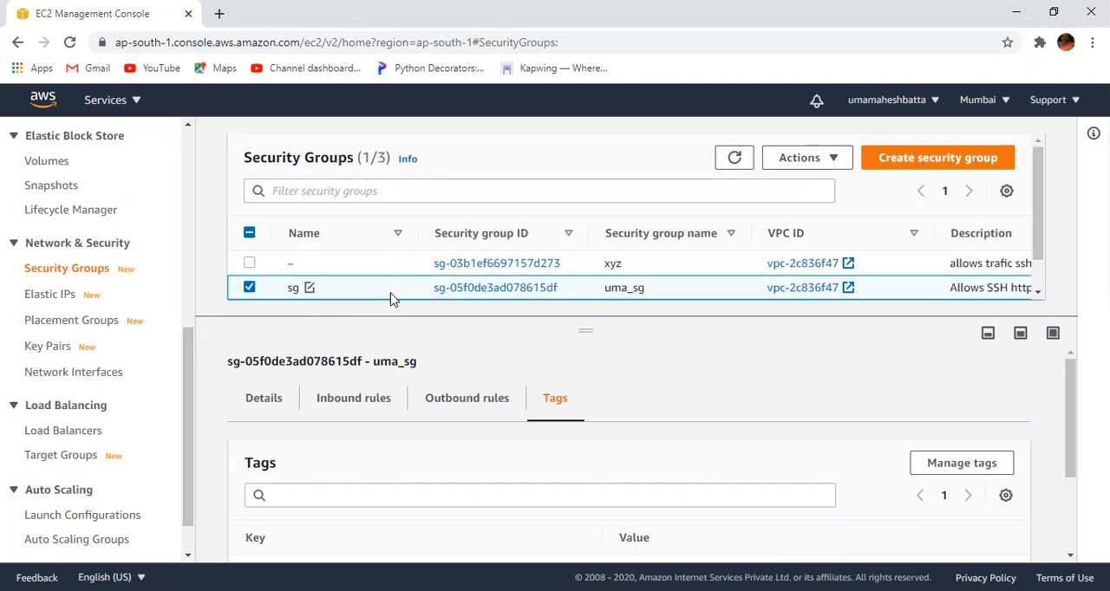
mouse_move(1043, 250)
left_mouse_down()
mouse_move(1042, 280)
mouse_move(1040, 258)
left_mouse_up()
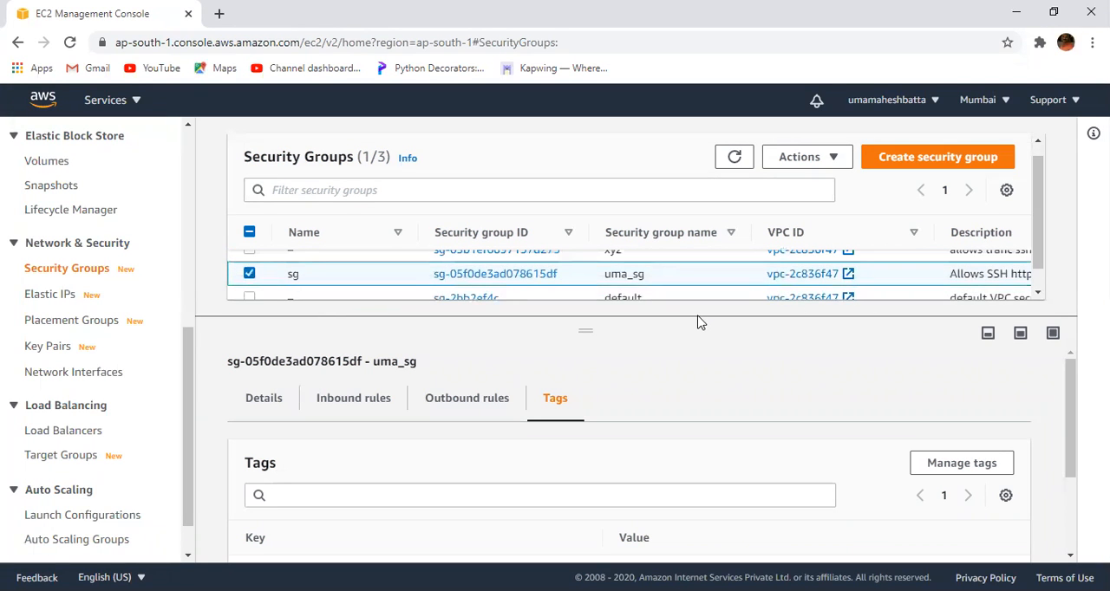
left_click_drag(694, 325, 698, 440)
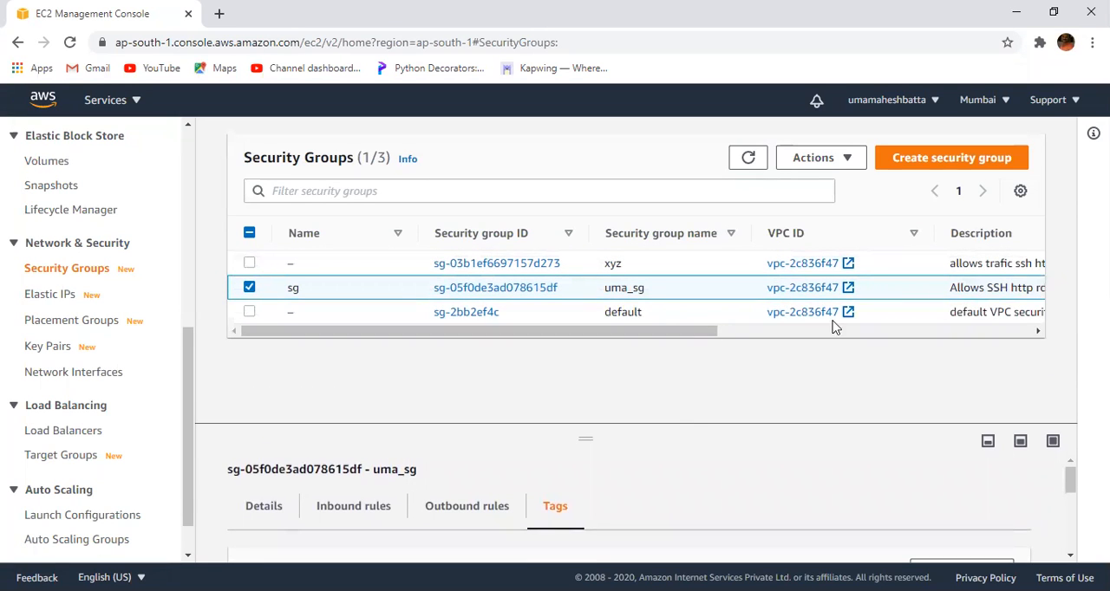
- Set the Name of the xyz security group to xyz_sg and save it
left_click_drag(716, 338, 298, 349)
left_click(304, 265)
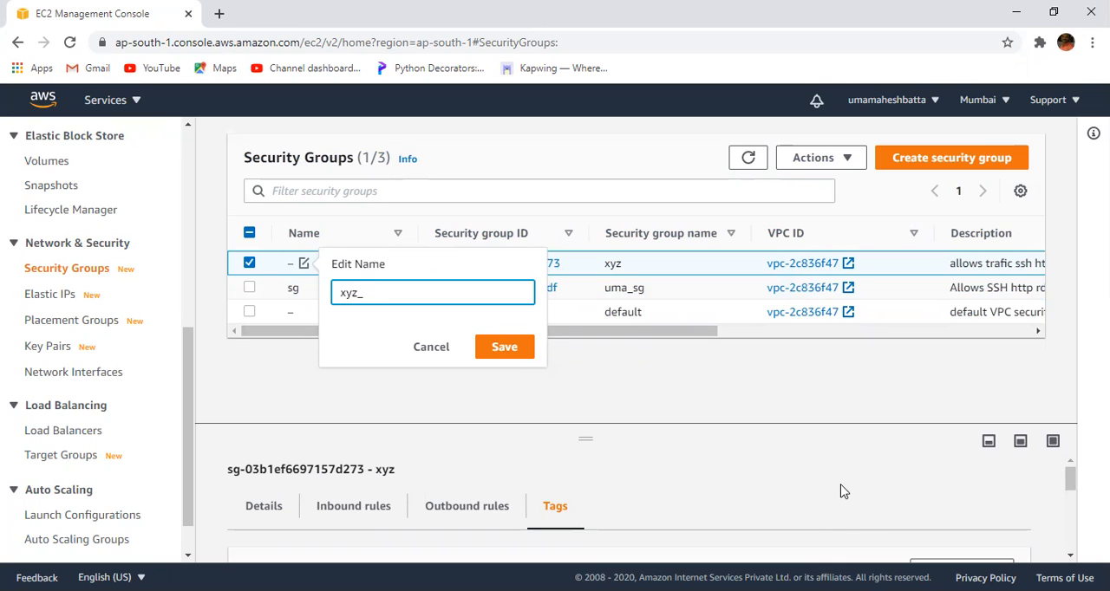
type("xyz_sg")
left_click(502, 351)
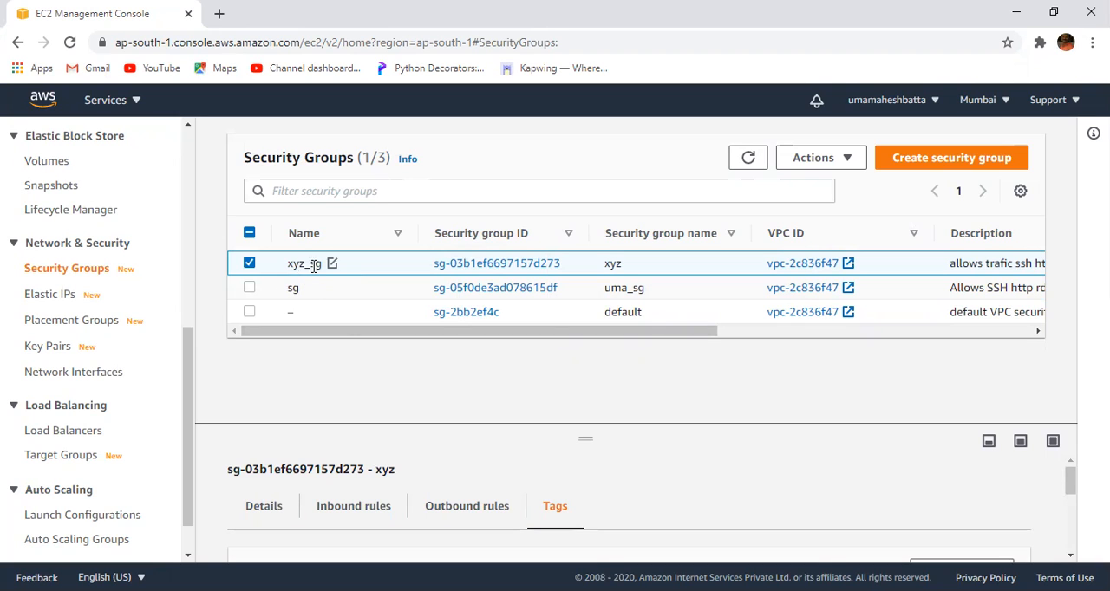
- Change the type of the HTTPS inbound rule of uma_sg to IMAPS and save the rules
left_click(249, 263)
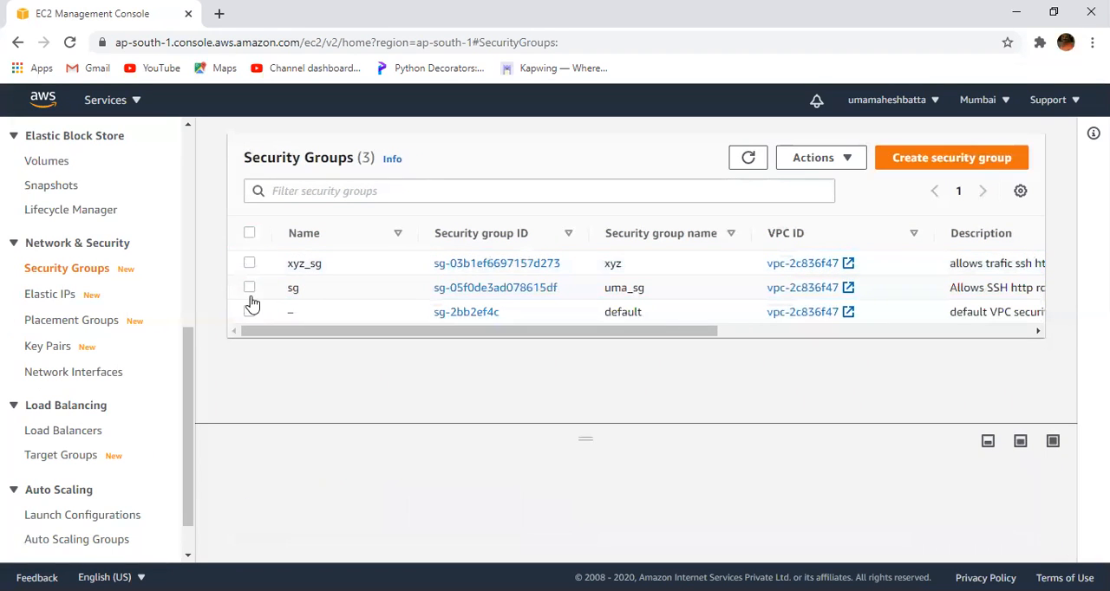
left_click(249, 288)
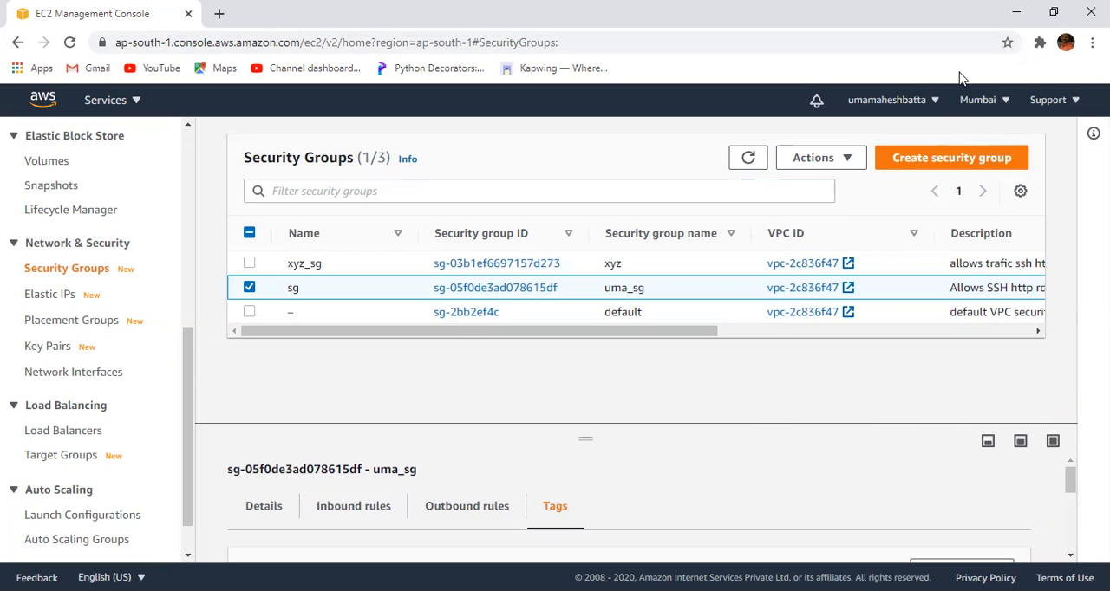
left_click(845, 160)
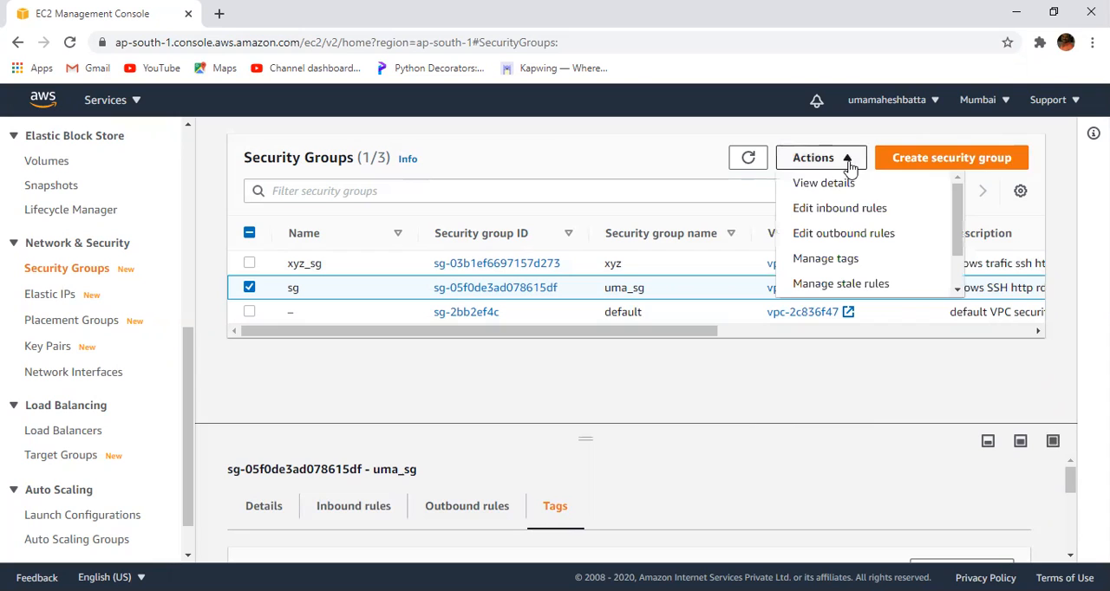
left_click(850, 215)
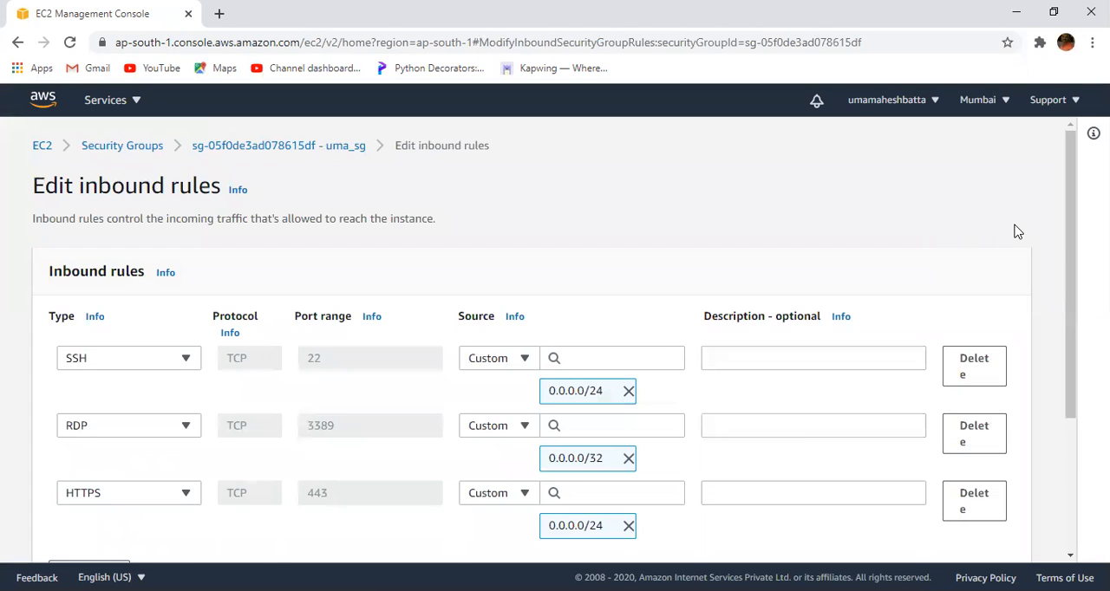
left_click_drag(1065, 235, 1056, 275)
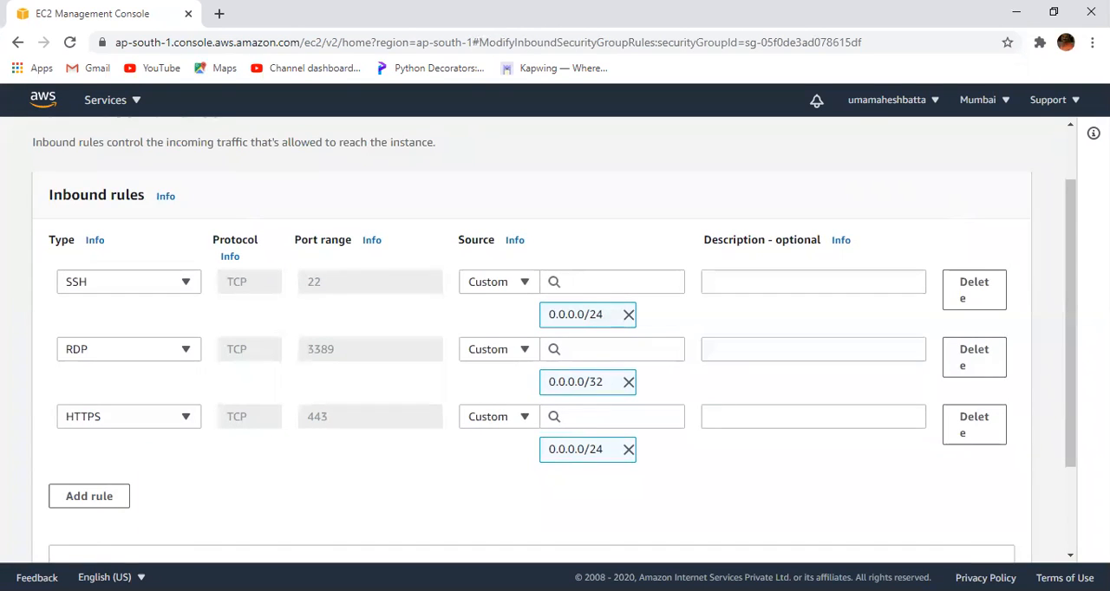
left_click(178, 420)
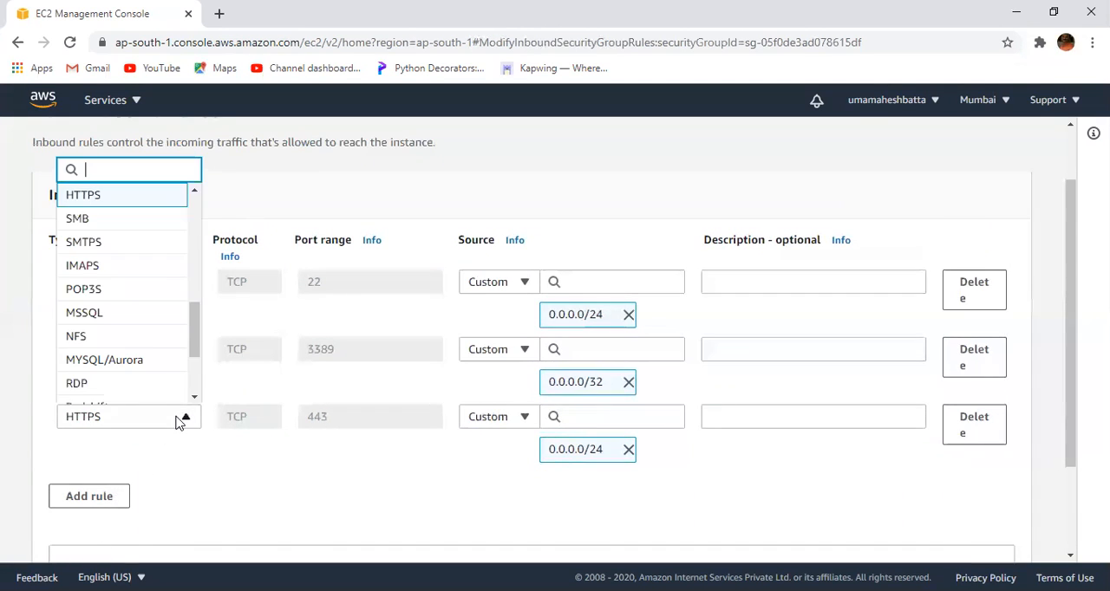
left_click(153, 266)
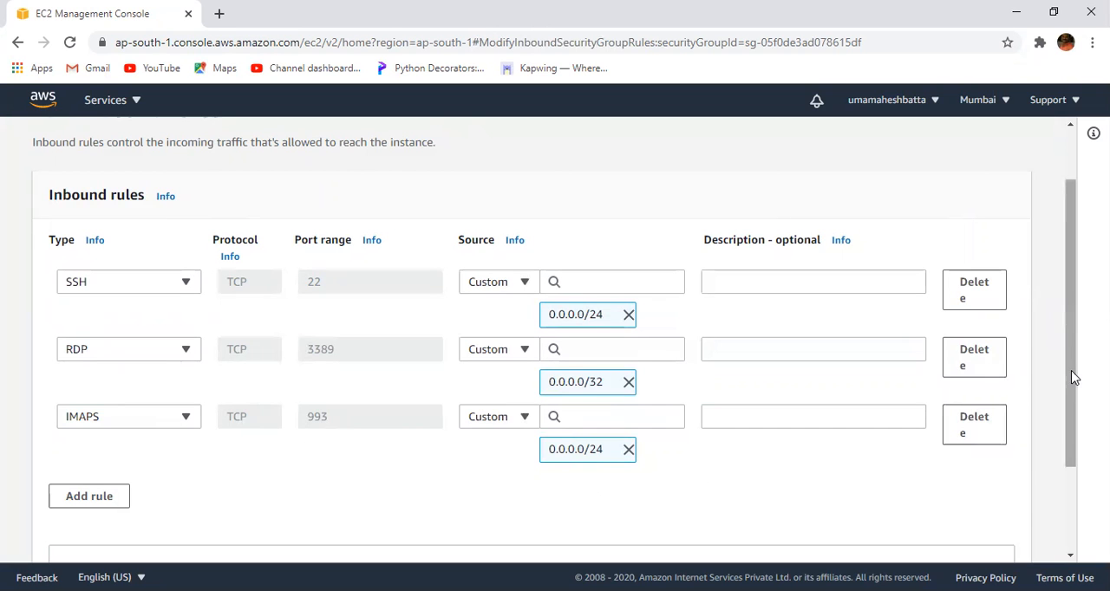
left_click_drag(1072, 377, 1073, 456)
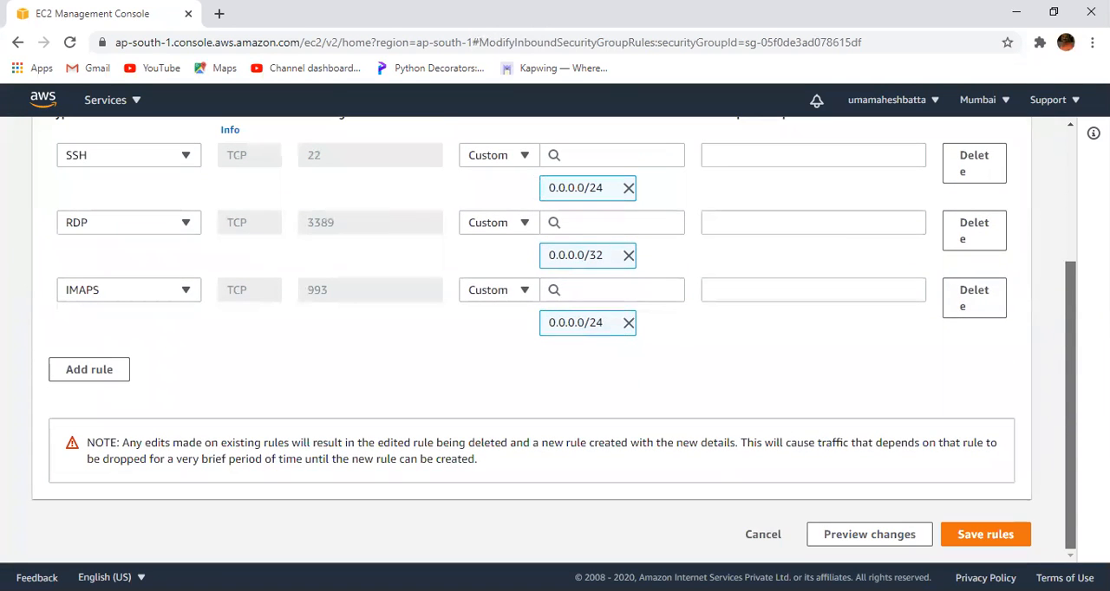
left_click(991, 538)
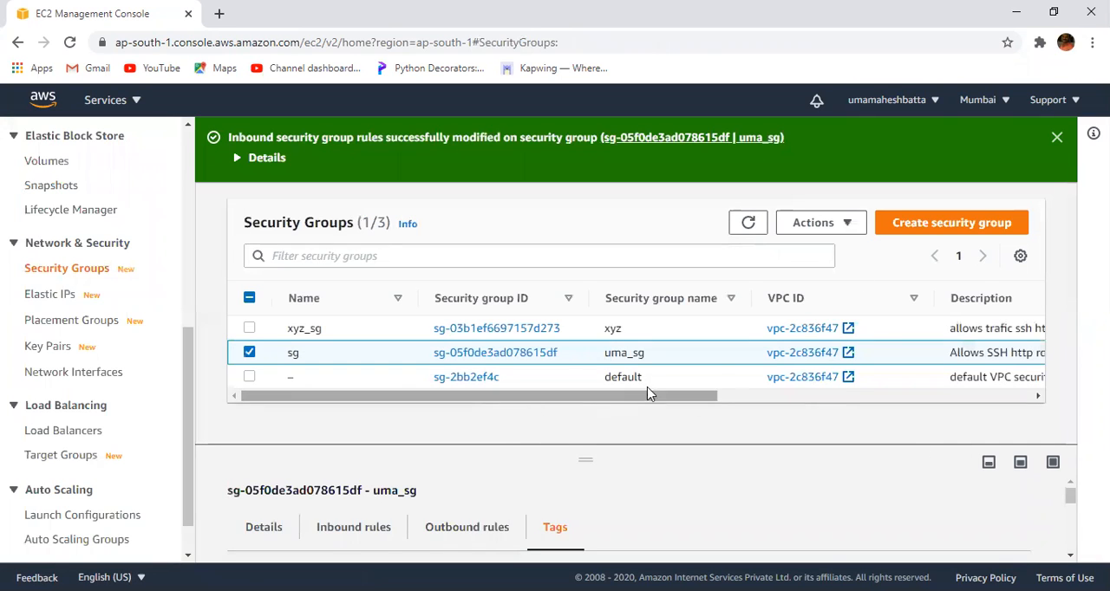
- Open the outbound rules of uma_sg for editing and change the All traffic rule's type to HTTP
left_click(843, 225)
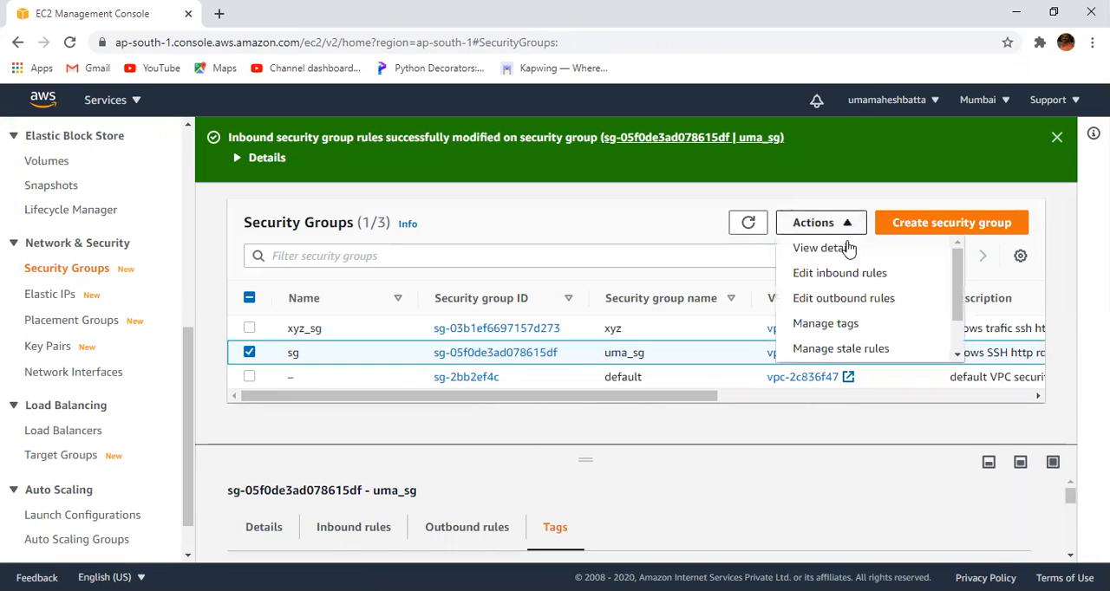
left_click(872, 305)
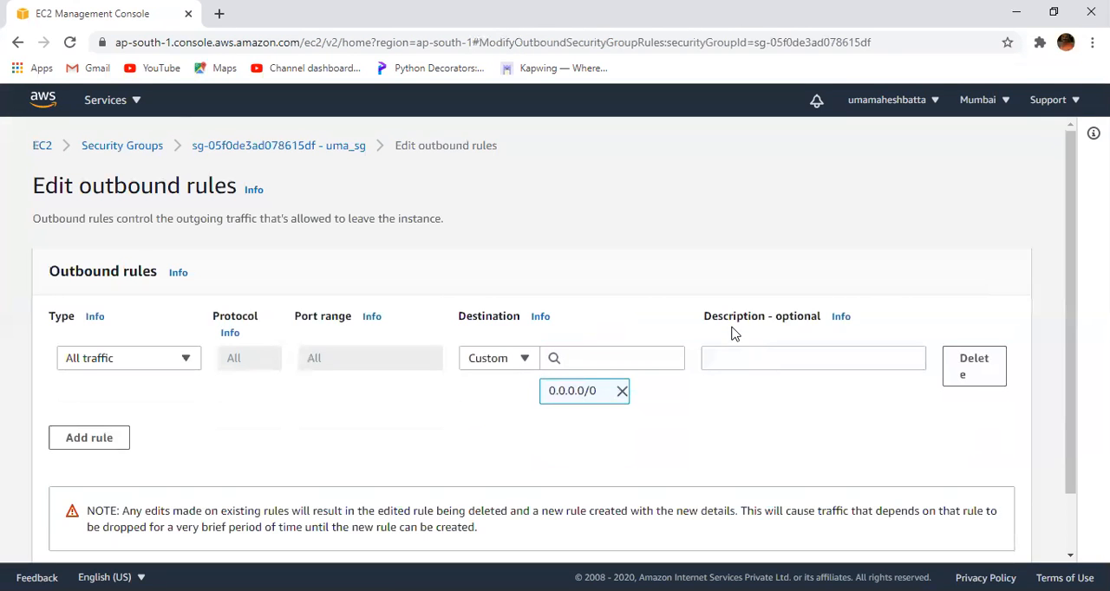
left_click(185, 363)
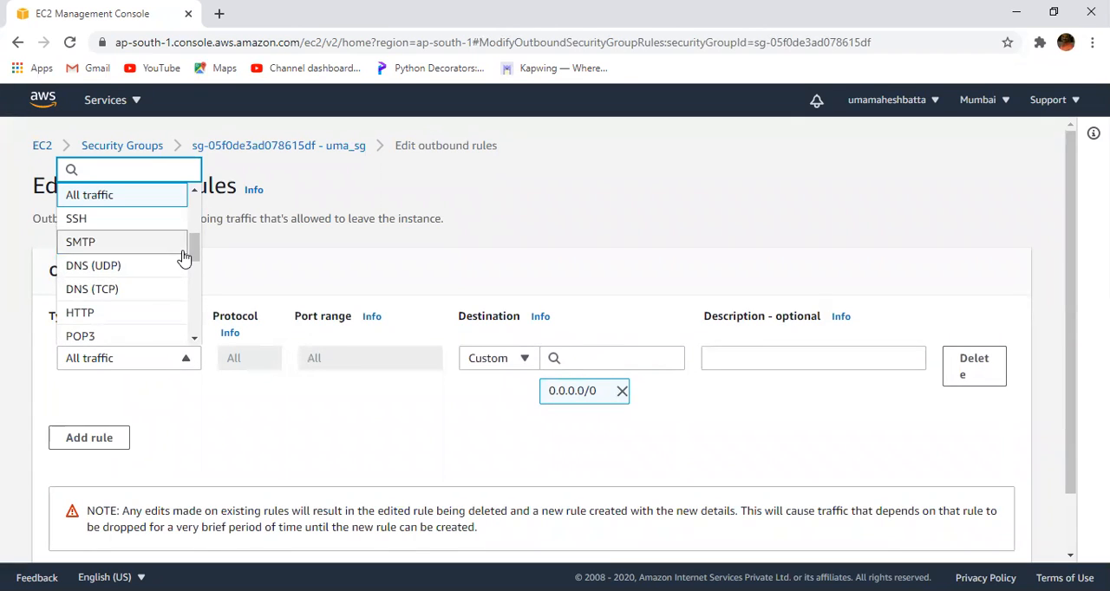
left_click(136, 313)
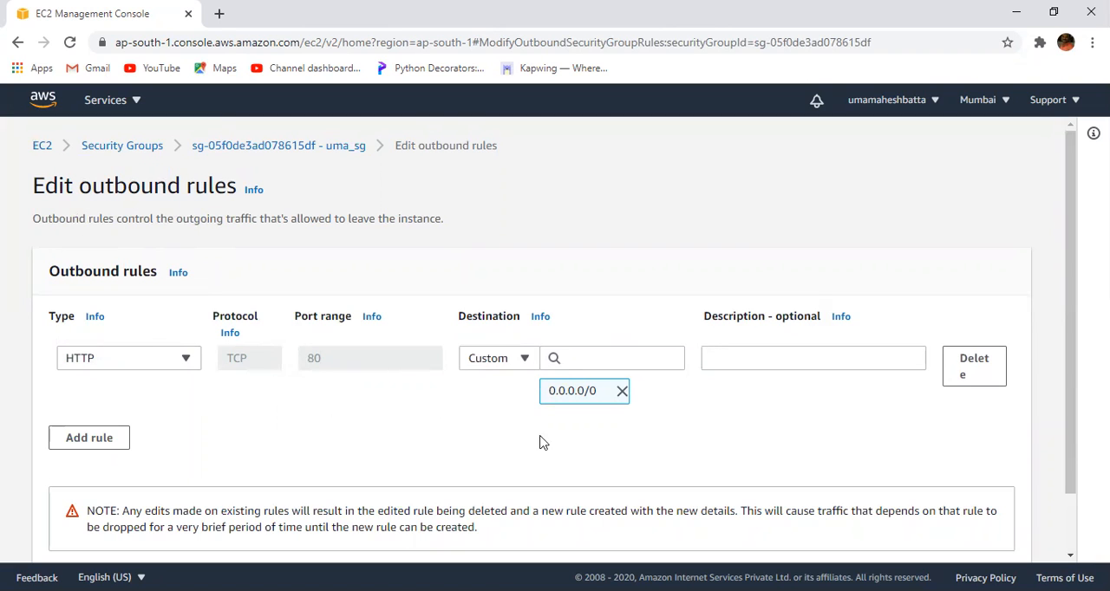
- Add an All TCP outbound rule with destination 0.0.0.0/0 to uma_sg and save the outbound rules
left_click(73, 444)
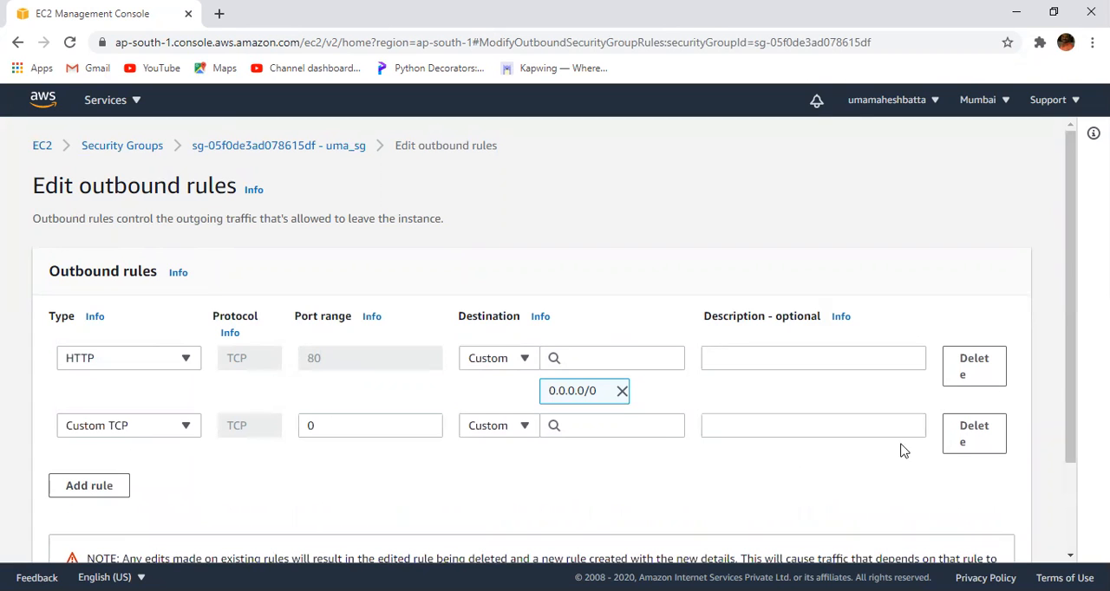
left_click(183, 425)
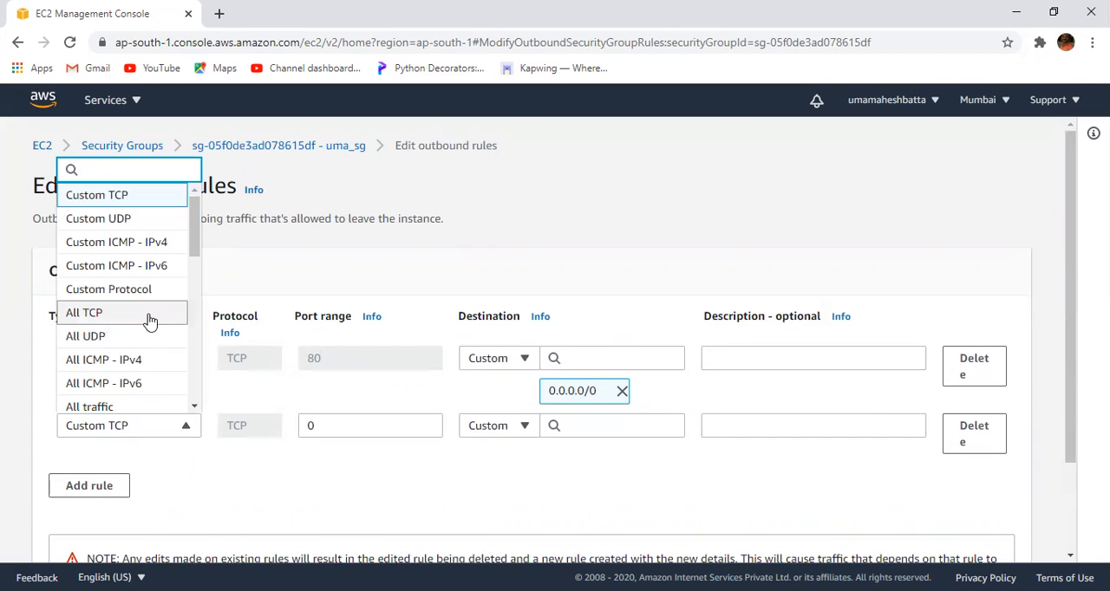
left_click(149, 317)
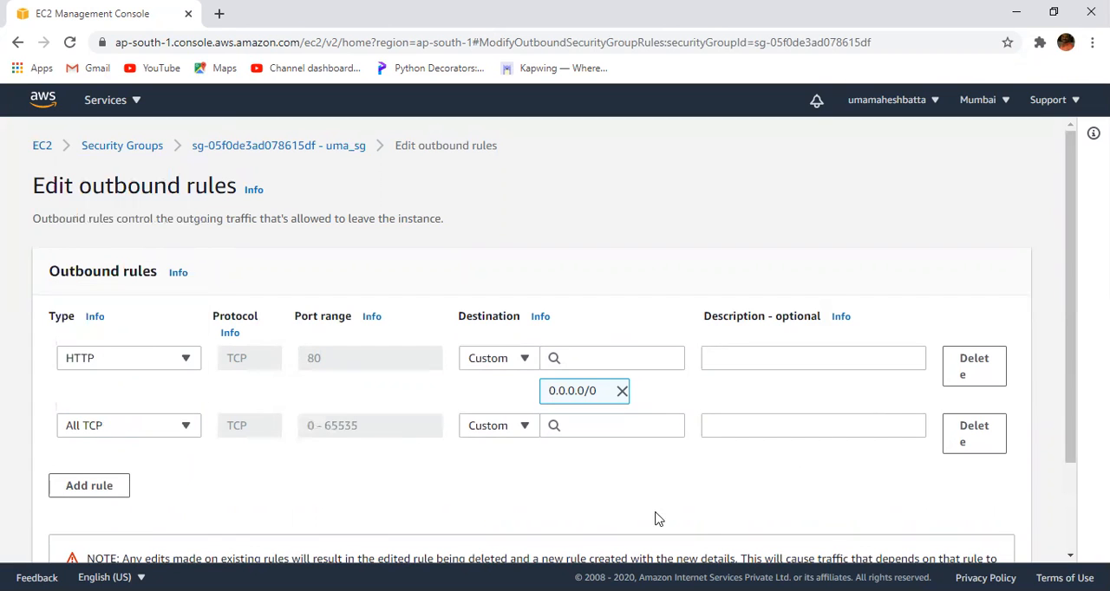
left_click(594, 424)
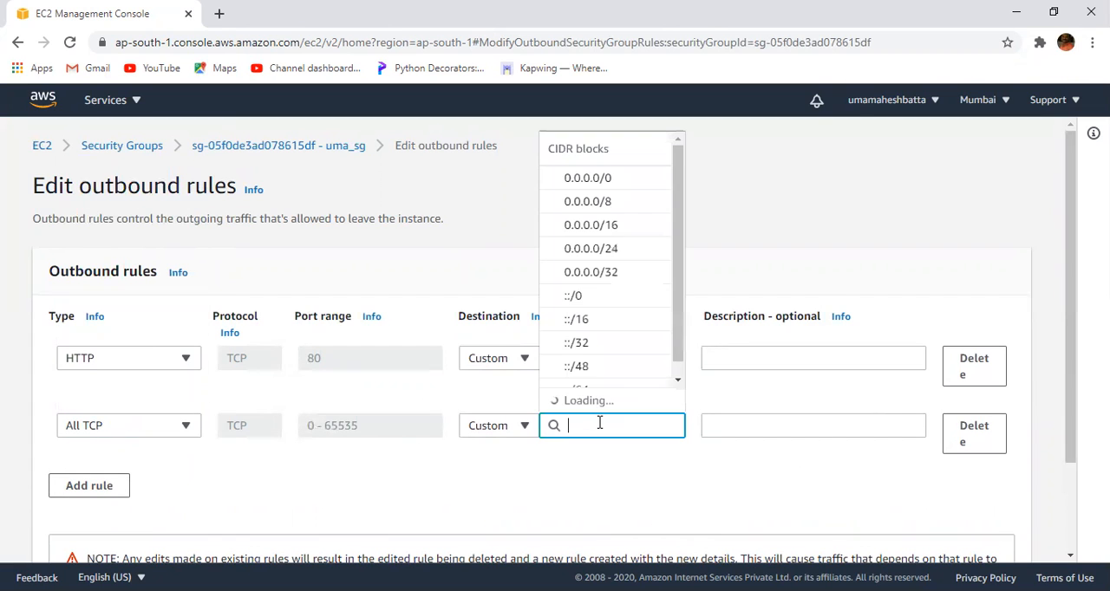
left_click(605, 203)
left_click_drag(1075, 321, 1075, 461)
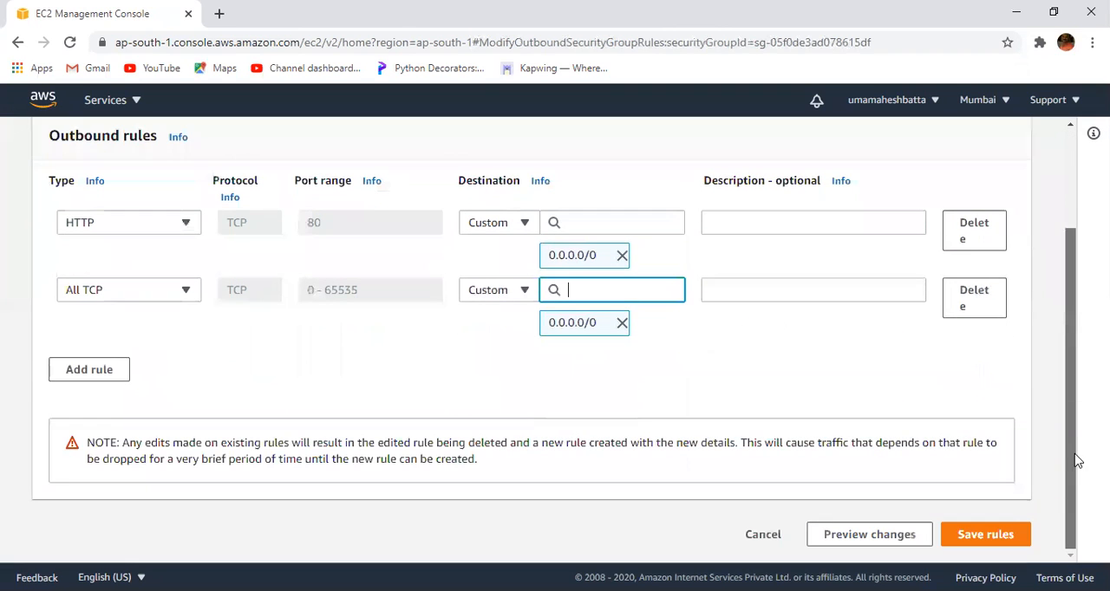
left_click(986, 532)
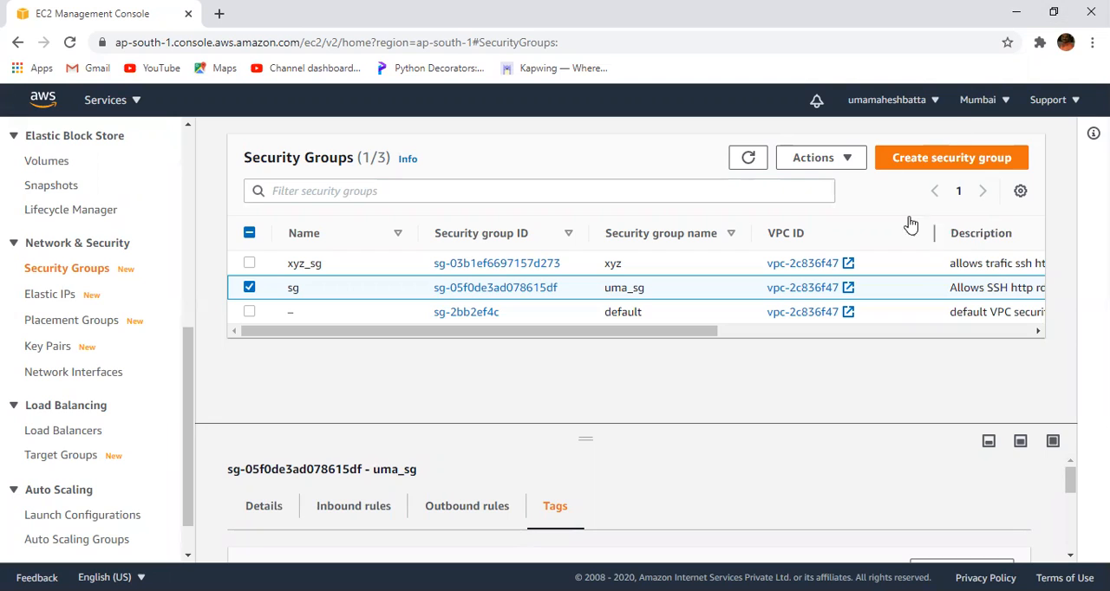
- Delete the SSH and IMAPS inbound rules of uma_sg and save the inbound rules
left_click(850, 161)
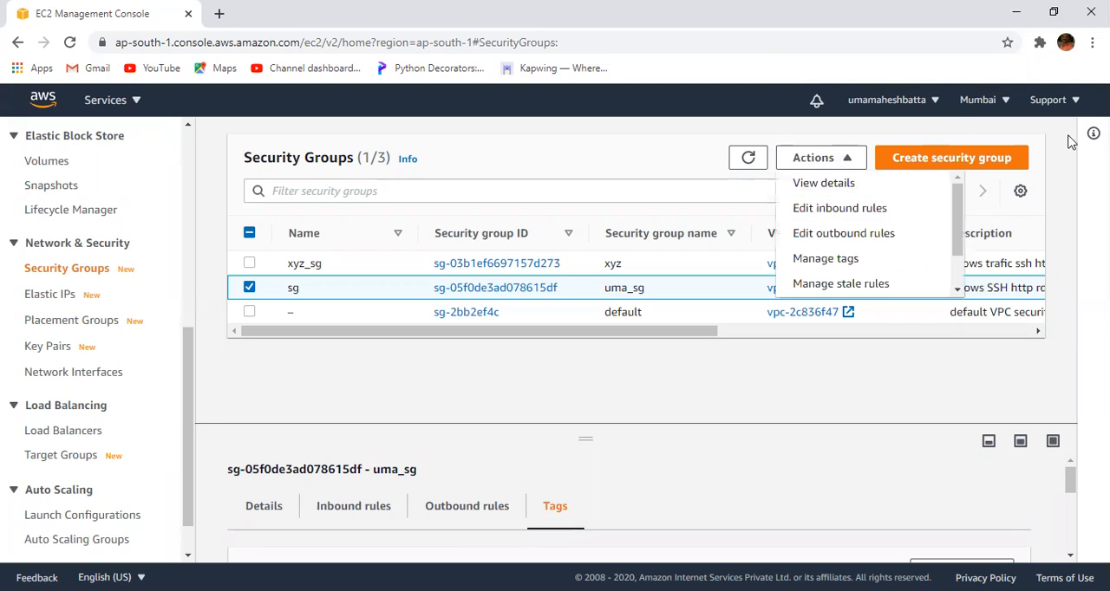
left_click(865, 208)
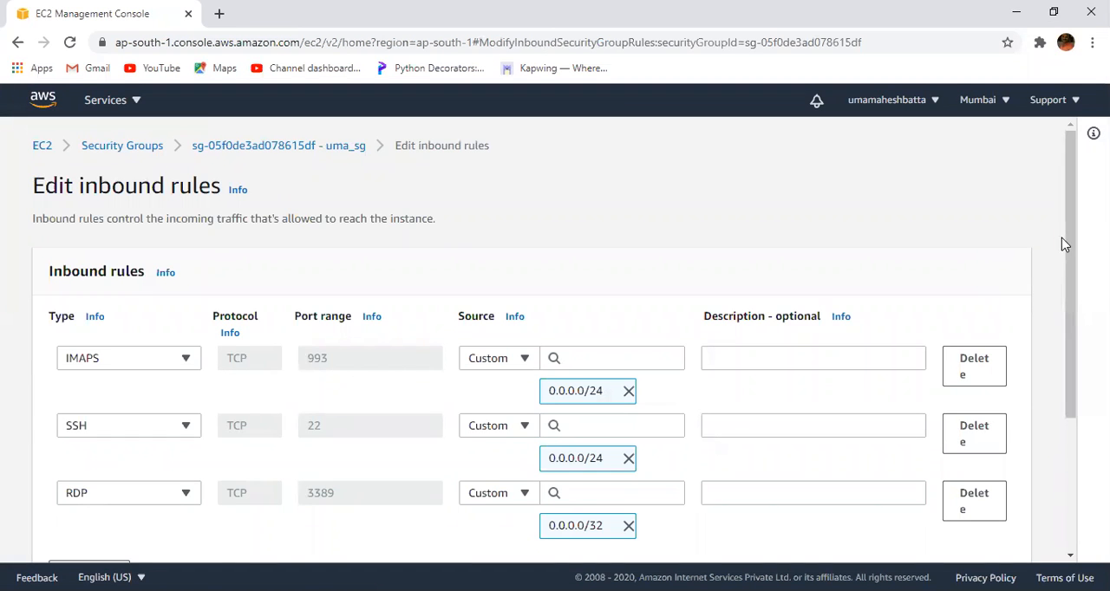
left_click_drag(1072, 241, 1075, 298)
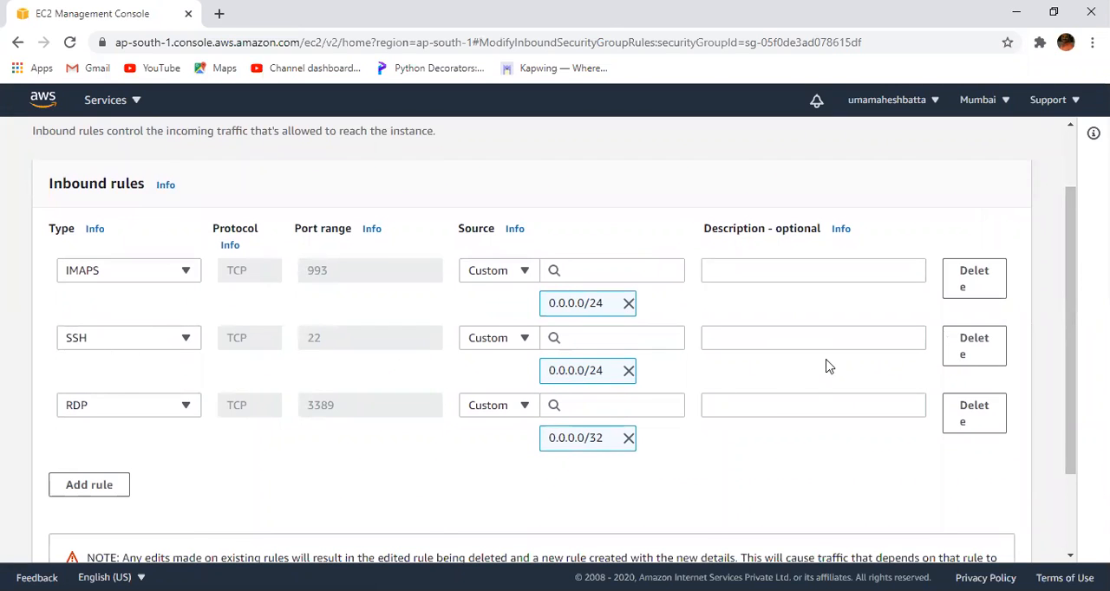
left_click(969, 348)
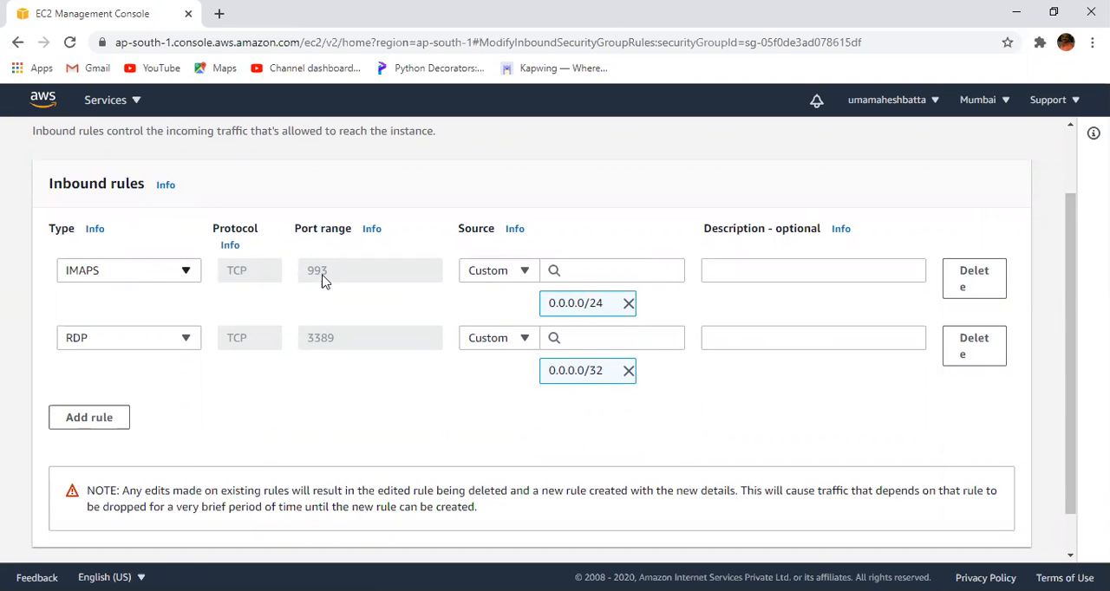
left_click(985, 281)
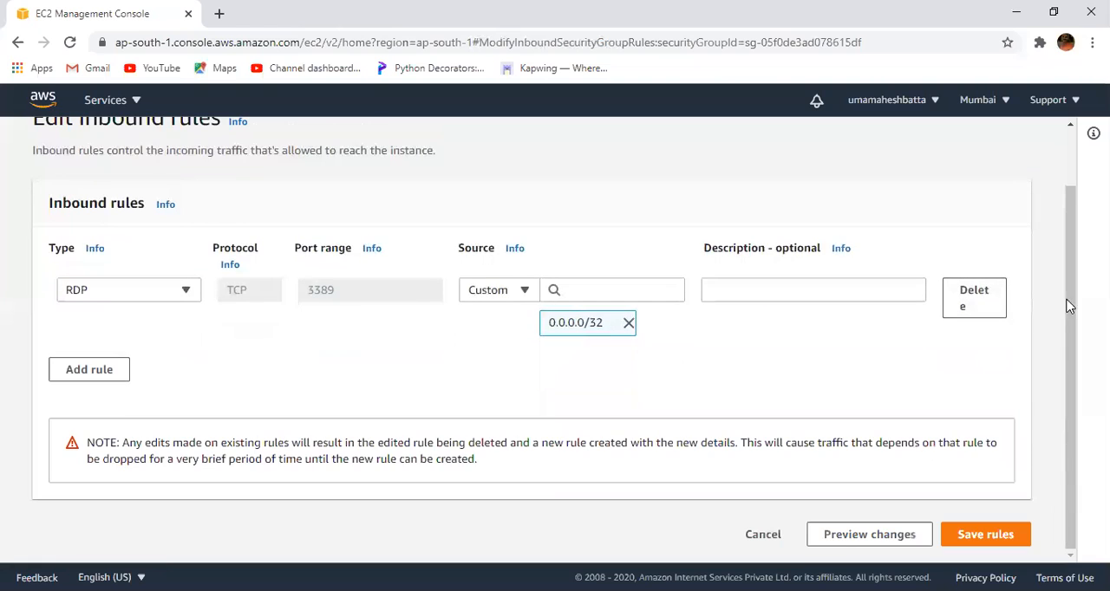
left_click(1001, 537)
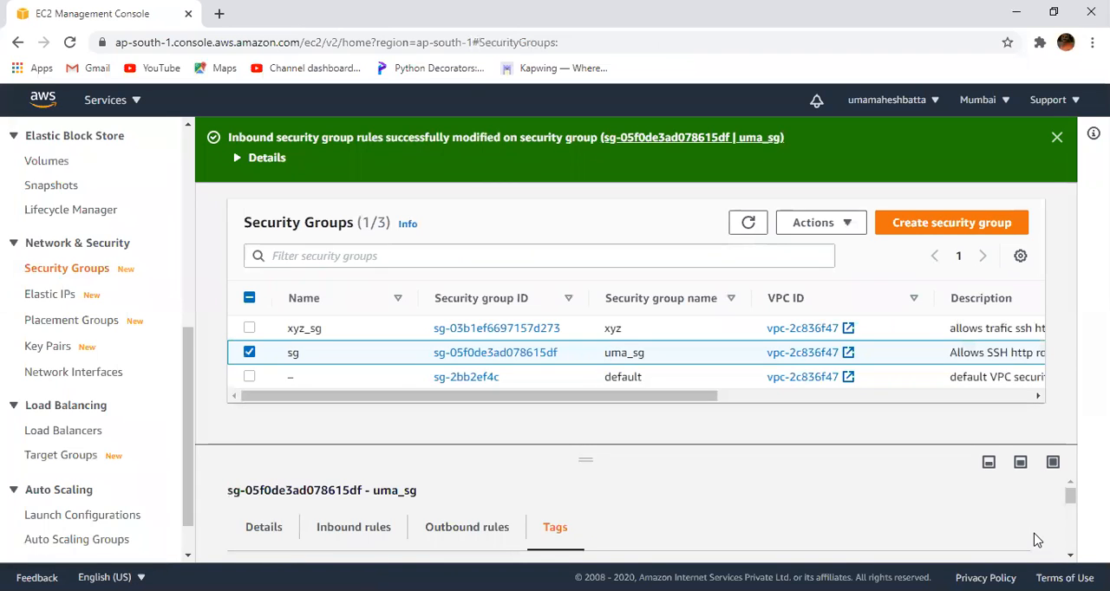
- Delete the All TCP outbound rule of uma_sg and save the outbound rules
left_click(851, 224)
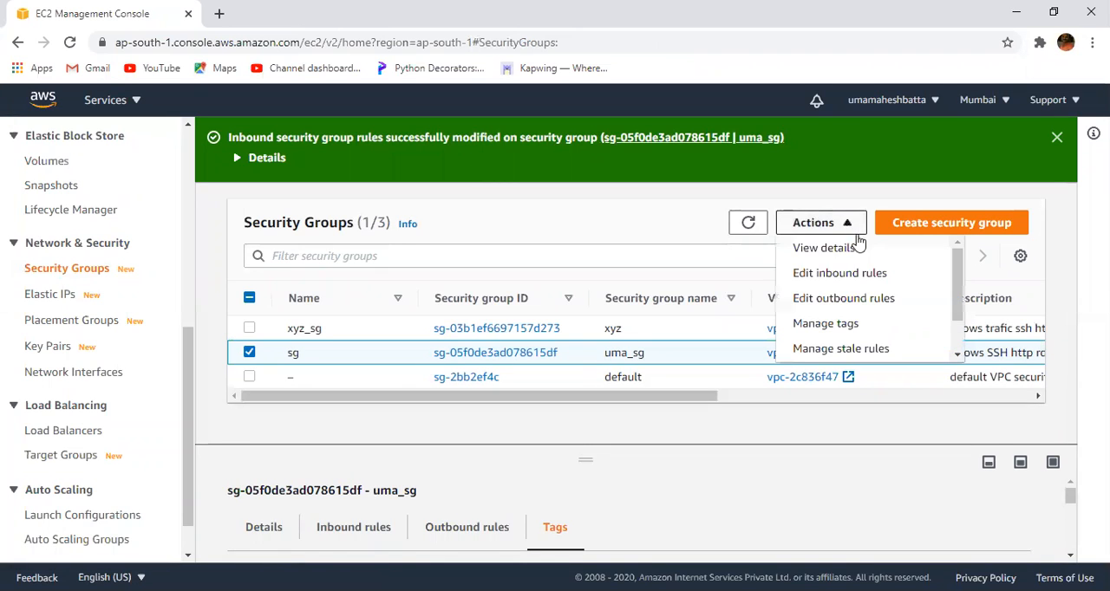
left_click(880, 300)
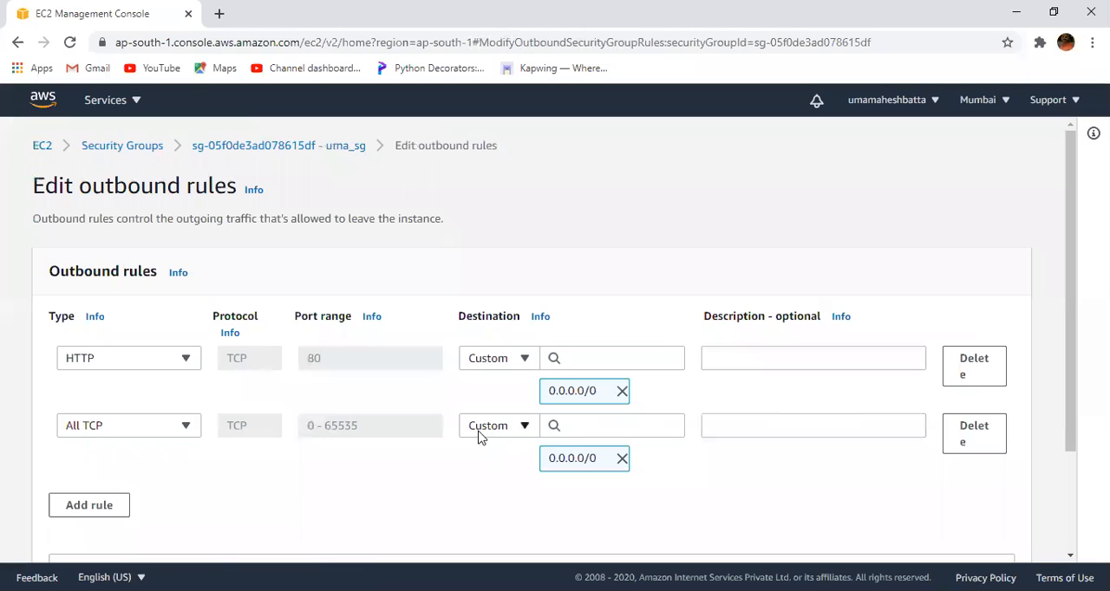
left_click(958, 441)
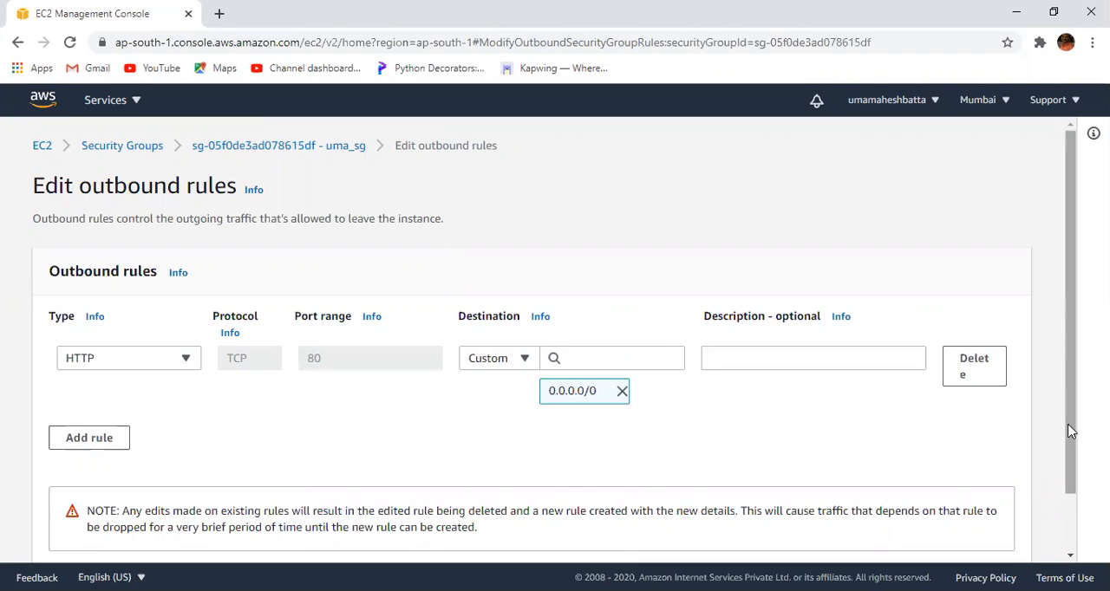
scroll(1070, 434, "down", 2)
left_click(1010, 535)
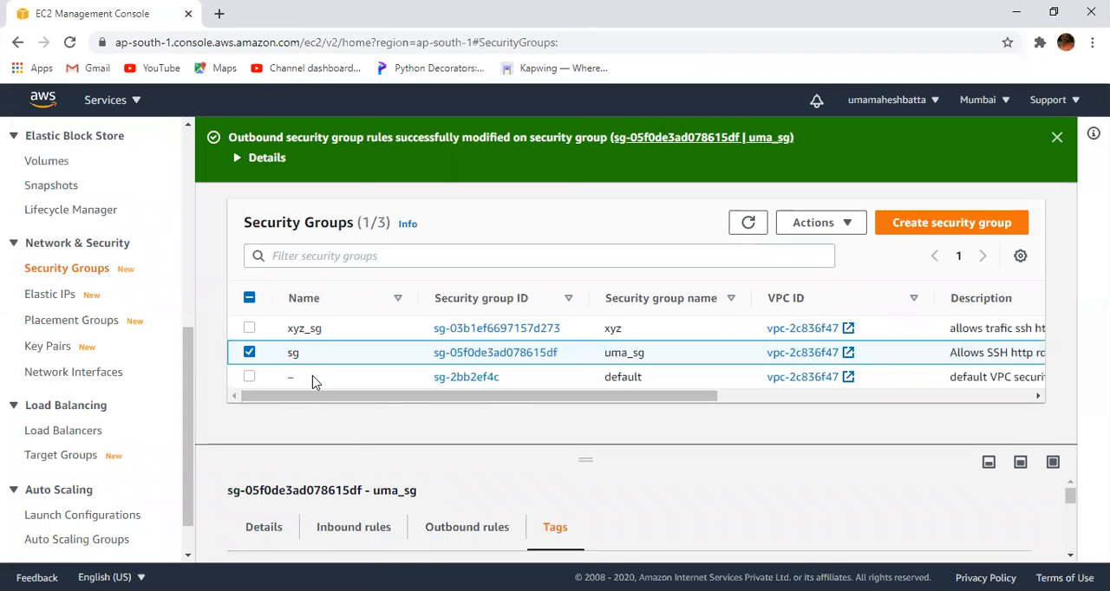
- Review the outbound rules in the details of uma_sg, then enlarge the security group list again
left_click_drag(580, 458, 586, 335)
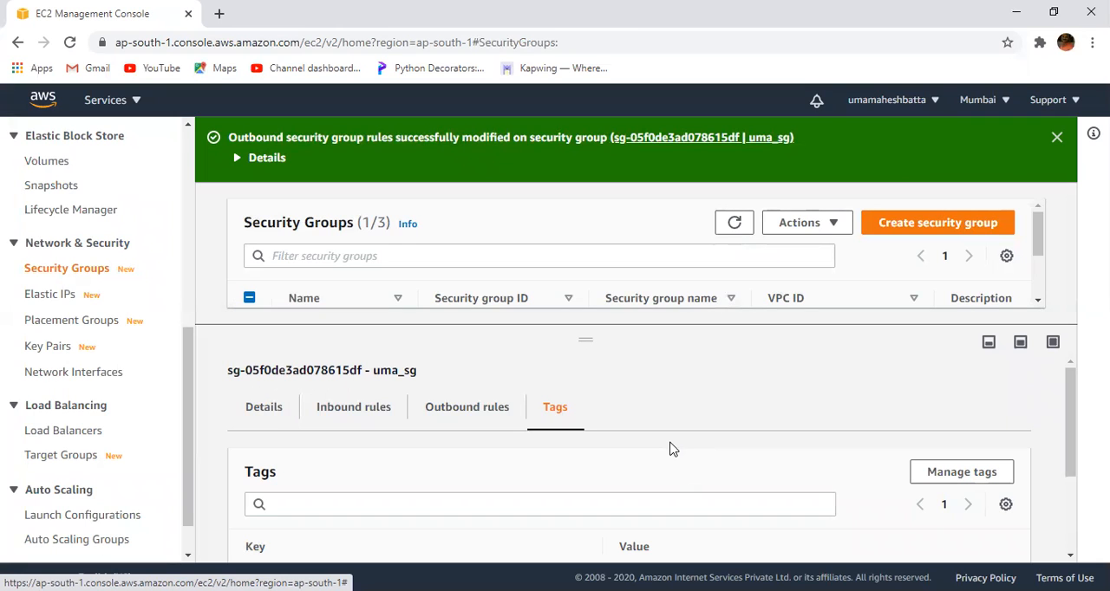
left_click(453, 418)
left_click_drag(1063, 389, 1068, 466)
left_click(997, 423)
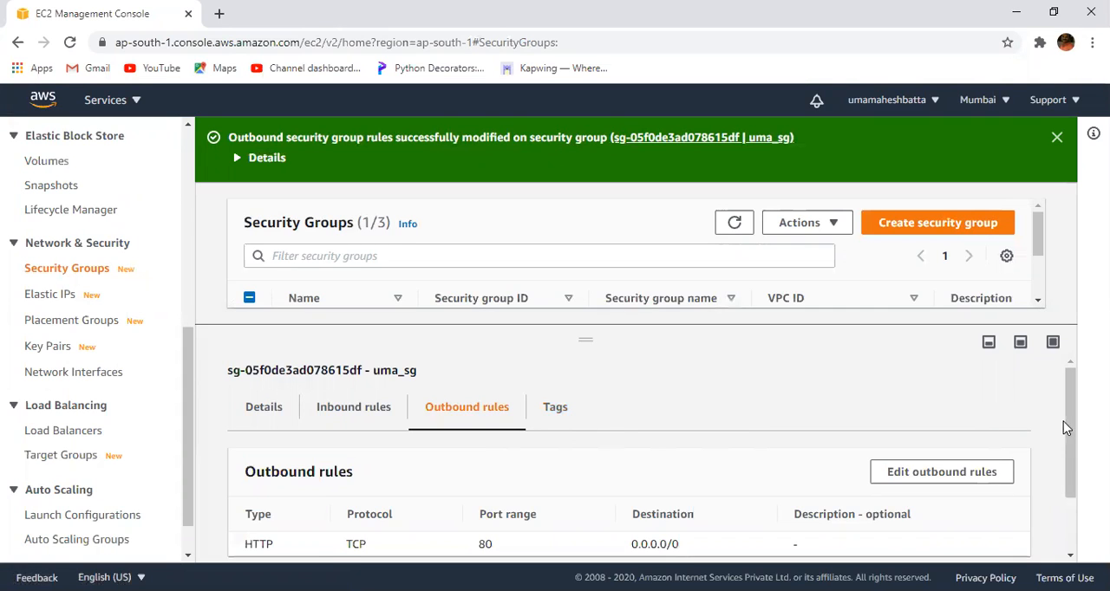
left_click_drag(1072, 423, 1069, 464)
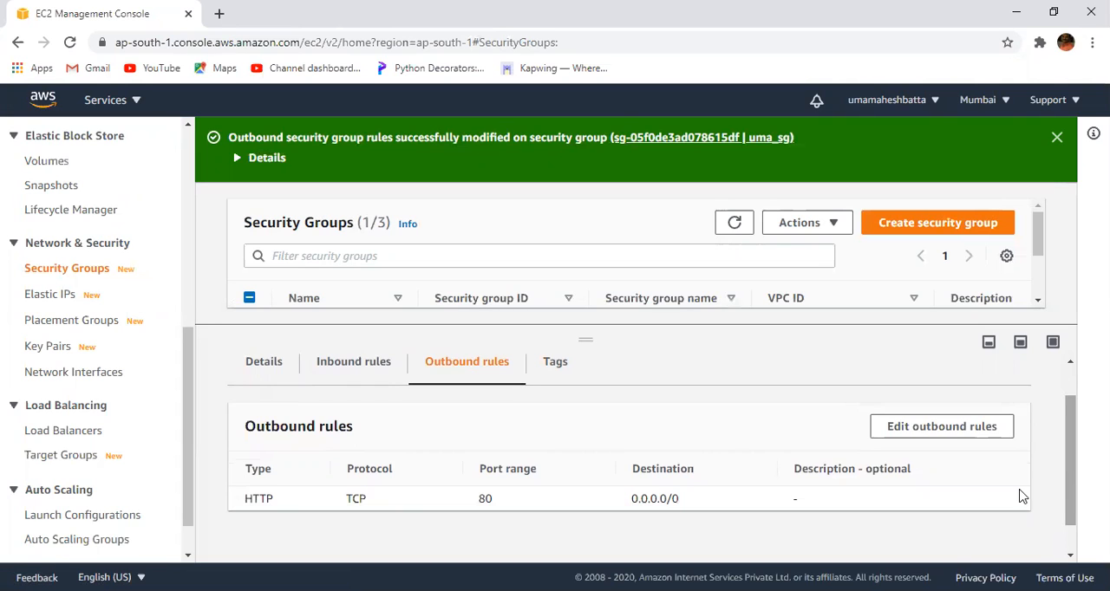
left_click_drag(1074, 432, 1073, 359)
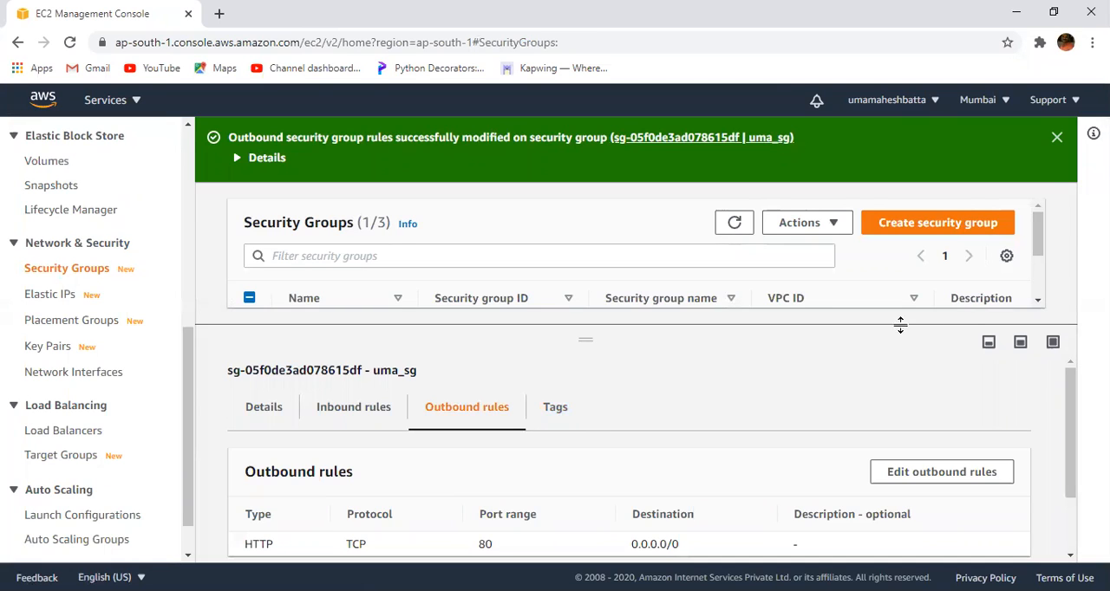
left_click_drag(1036, 240, 1039, 275)
left_click_drag(827, 324, 843, 448)
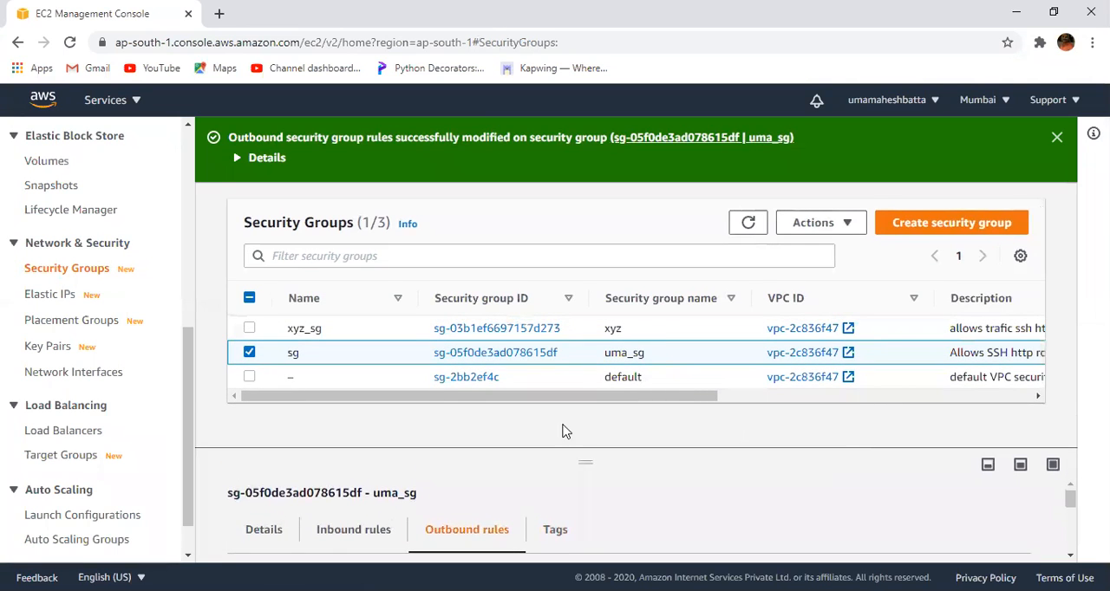
left_click(250, 329)
left_click(249, 353)
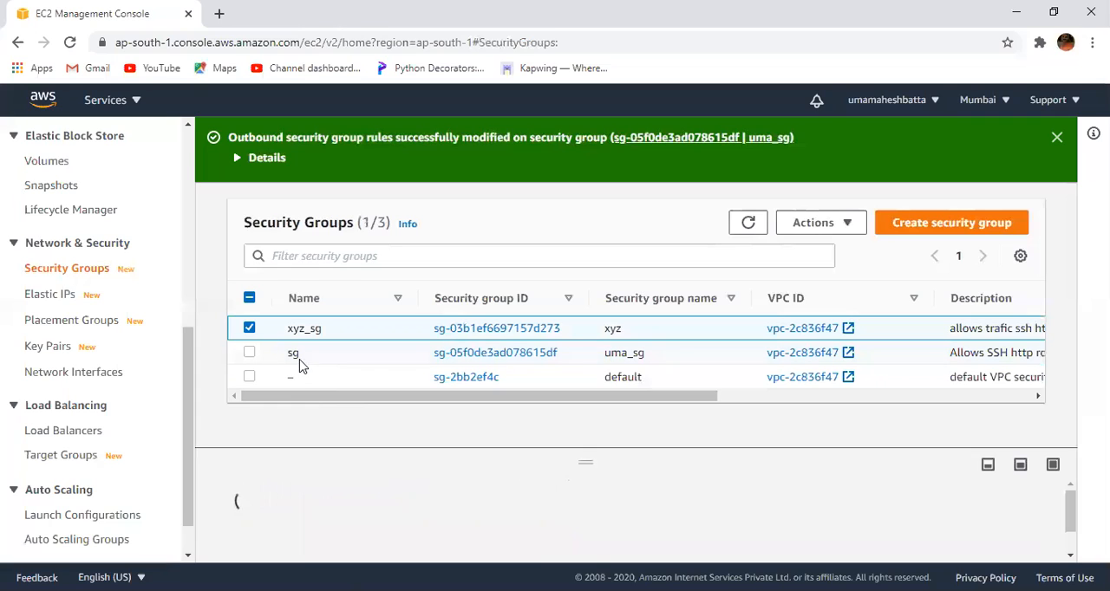
left_click(249, 353)
left_click(250, 329)
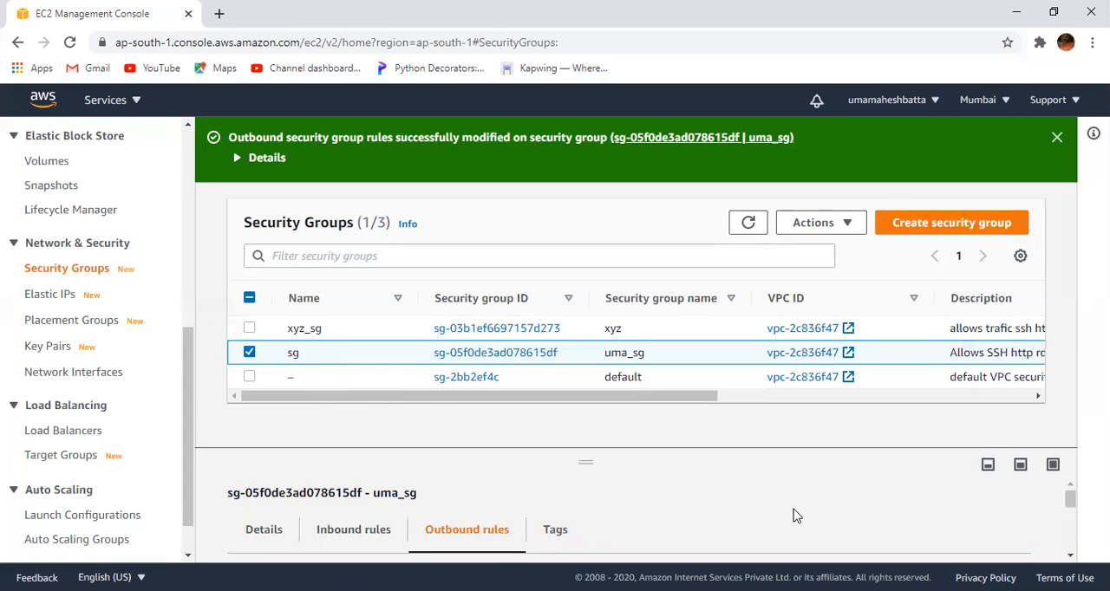
- Delete the security group uma_sg and confirm the deletion
left_click(851, 224)
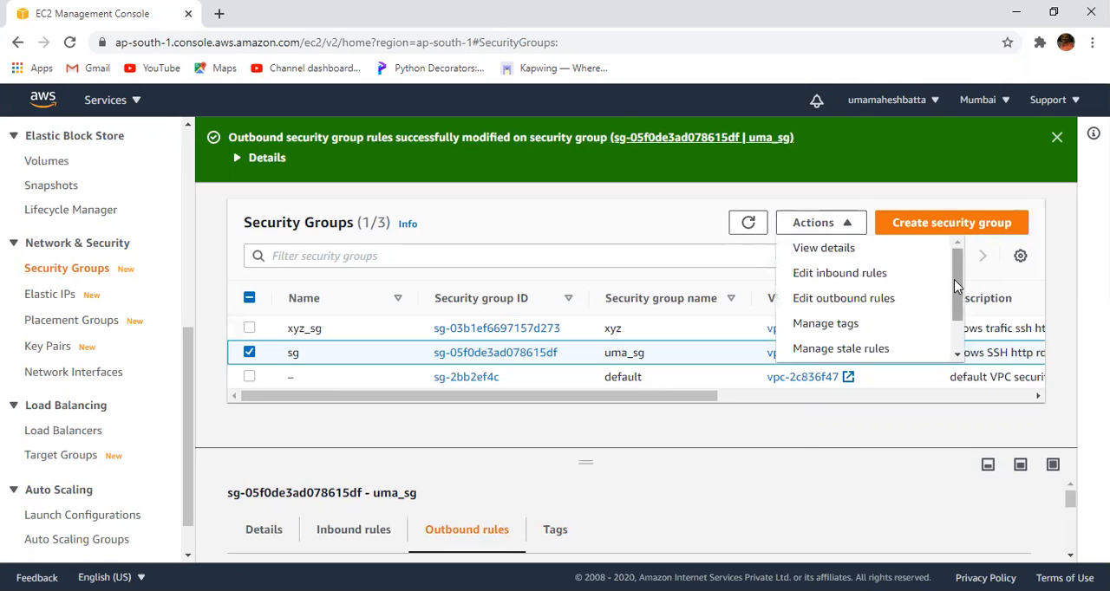
left_click_drag(954, 279, 956, 347)
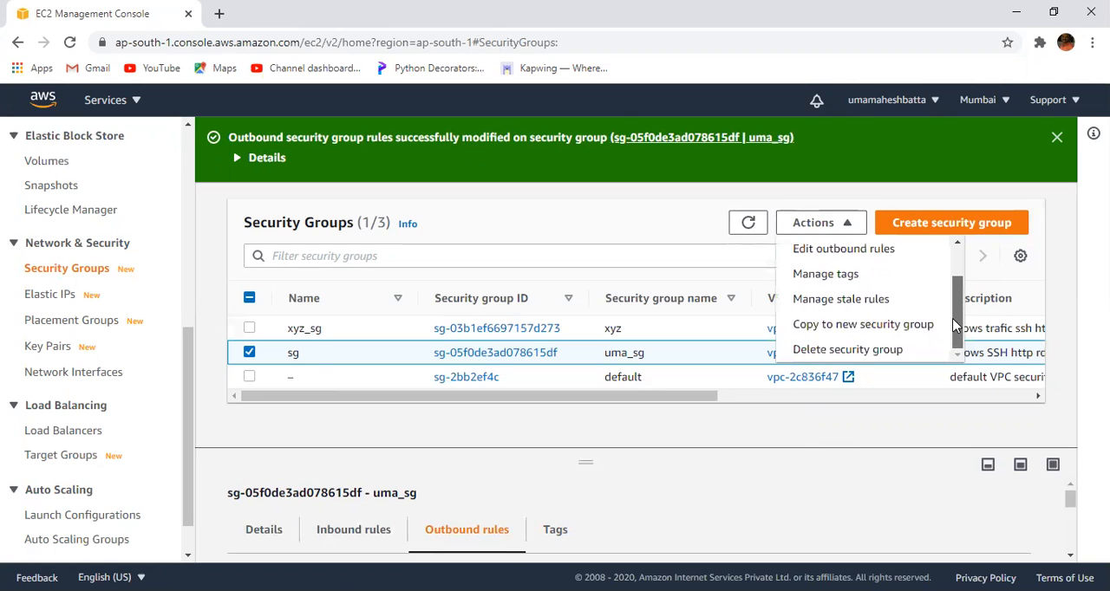
left_click(868, 350)
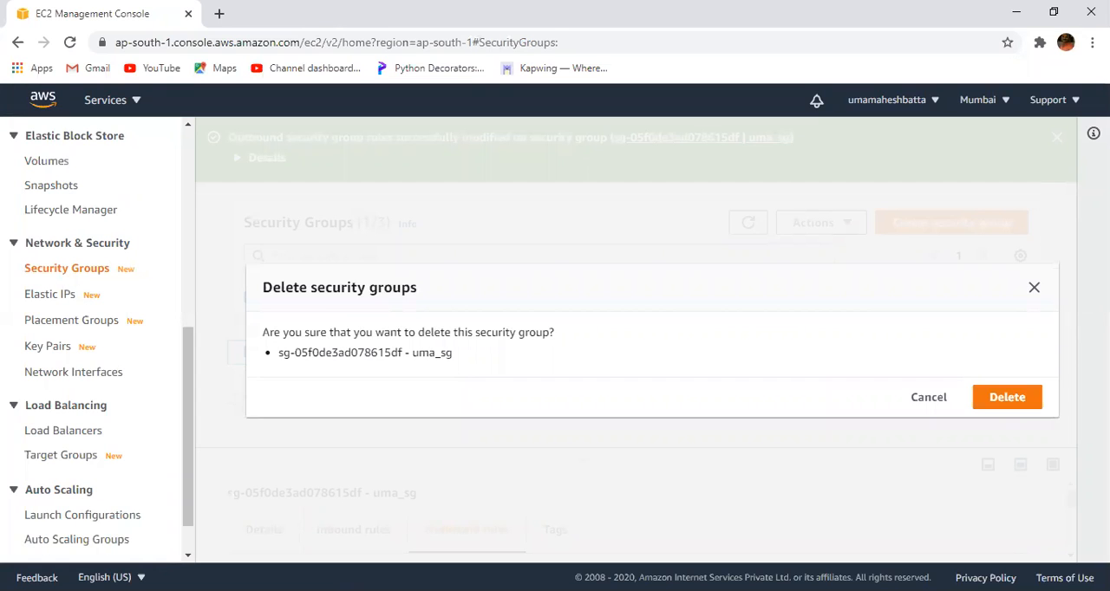
left_click(1002, 400)
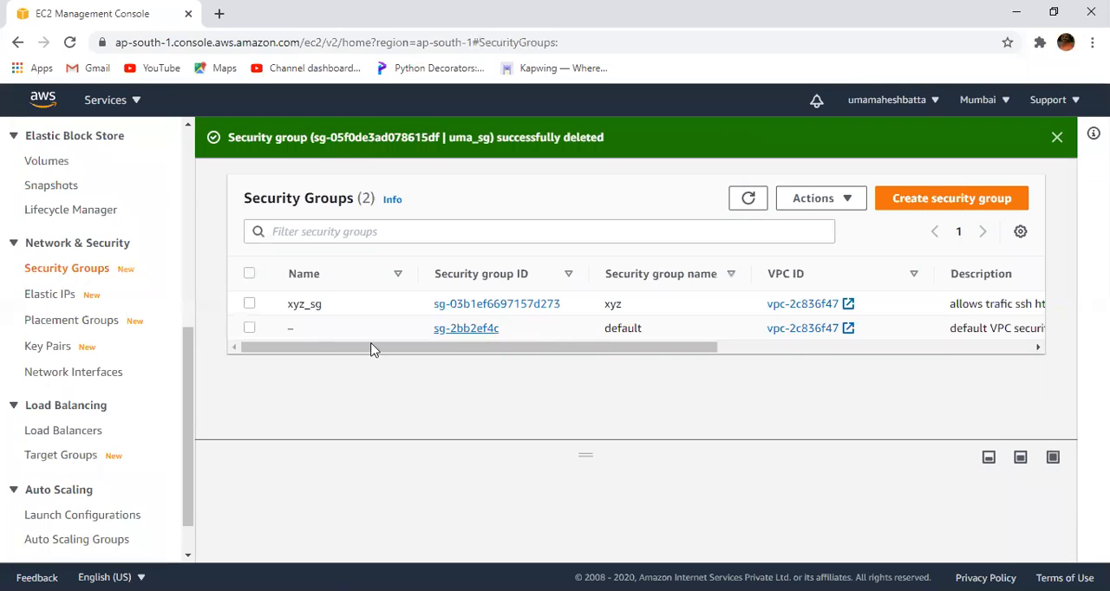
- Select the xyz security group, named xyz_sg, and delete it, confirming the deletion
left_click(251, 304)
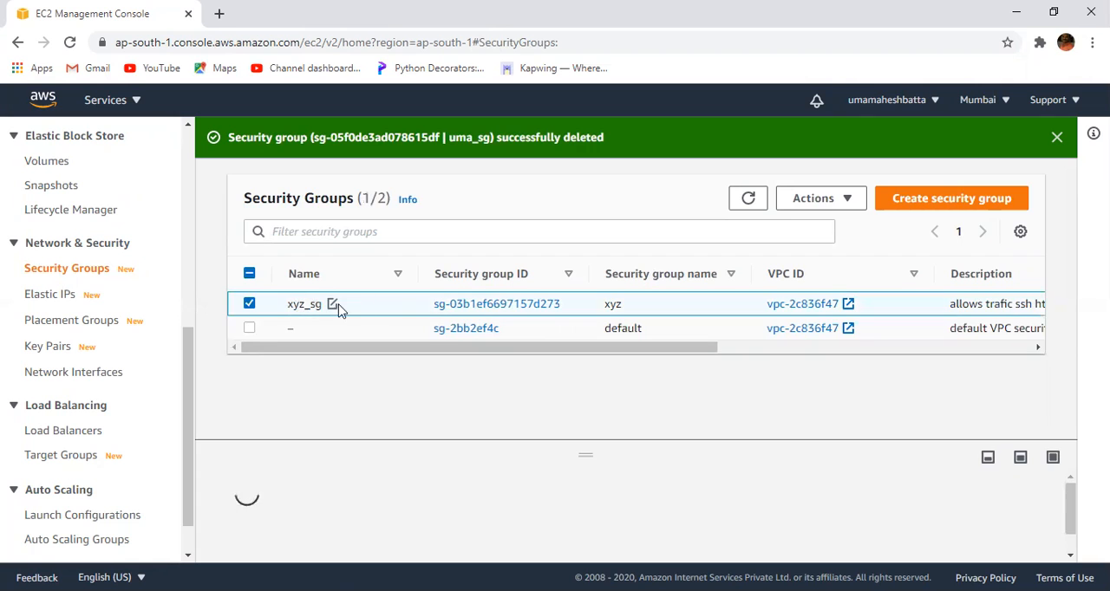
left_click(848, 201)
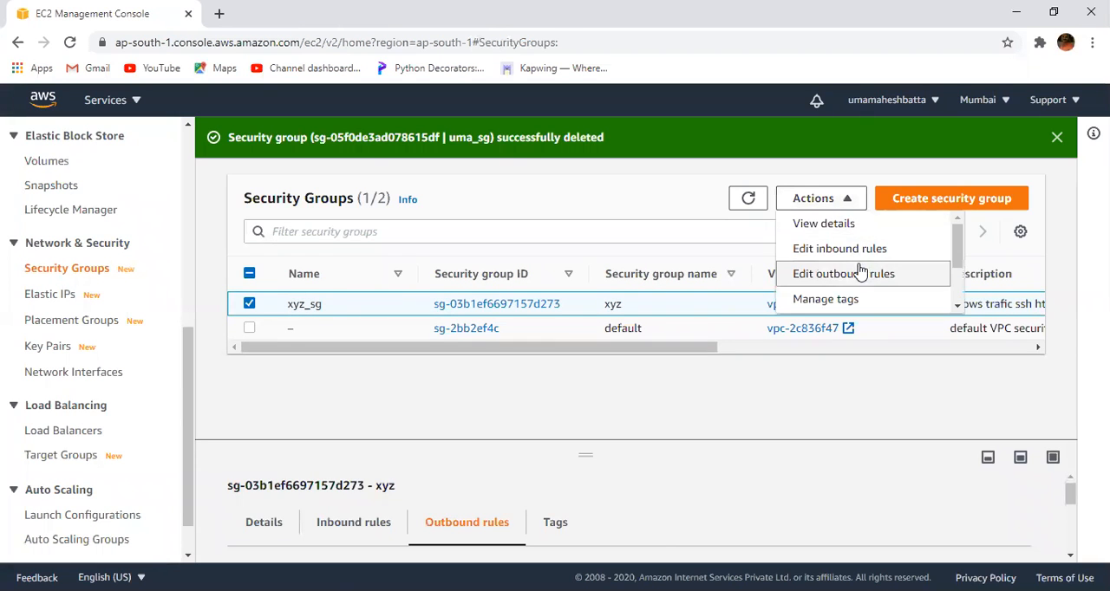
left_click_drag(958, 263, 957, 300)
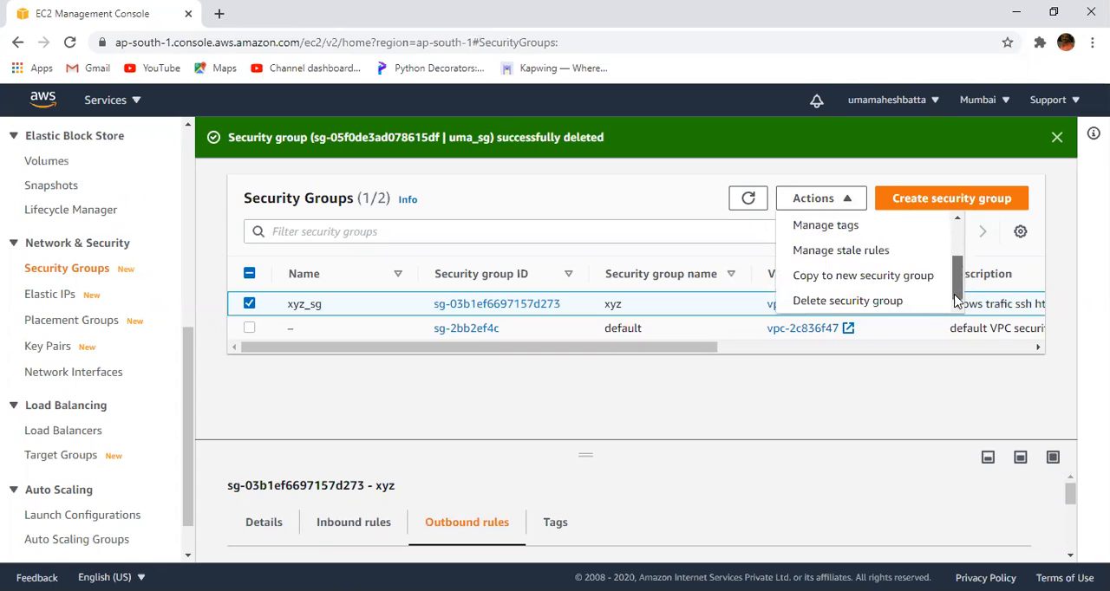
left_click(909, 302)
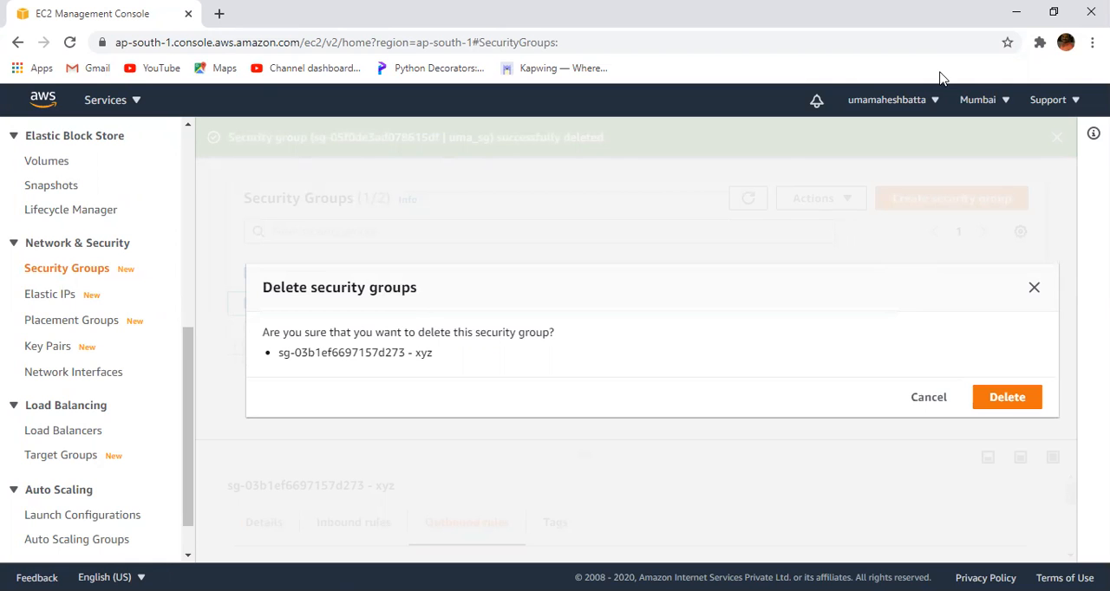
left_click(1006, 398)
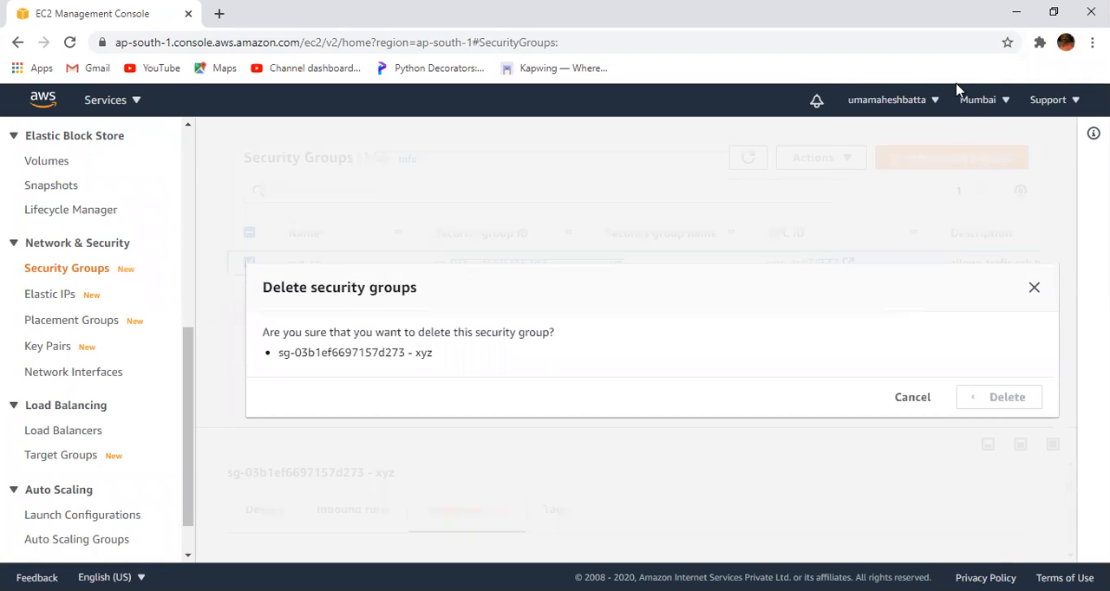
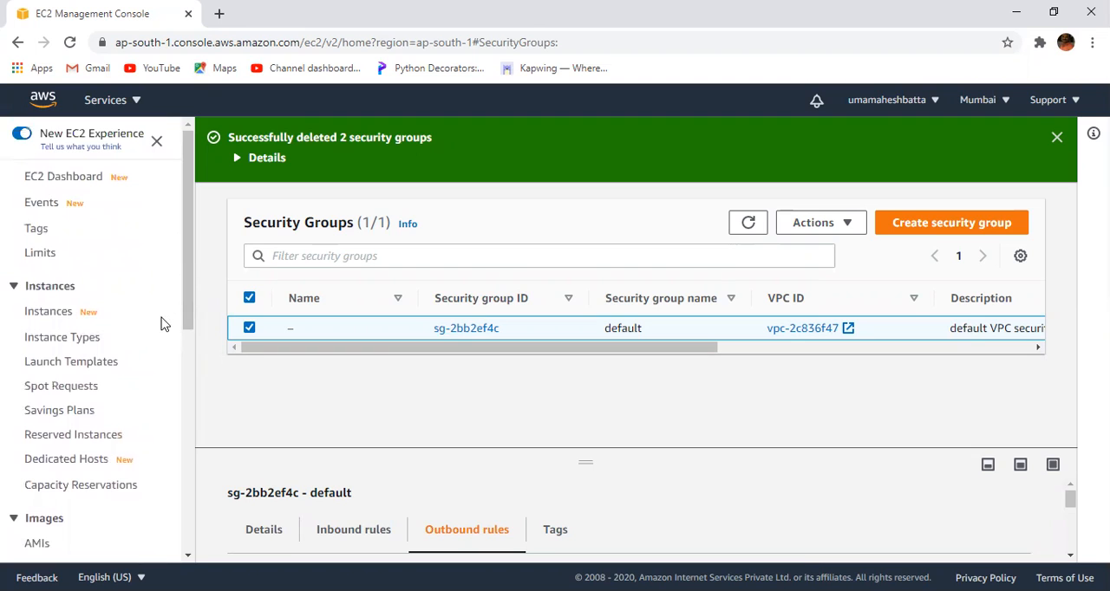
- Start launching a new EC2 instance from the Instances page using the Microsoft Windows Server 2019 Base with Containers AMI
left_click(75, 184)
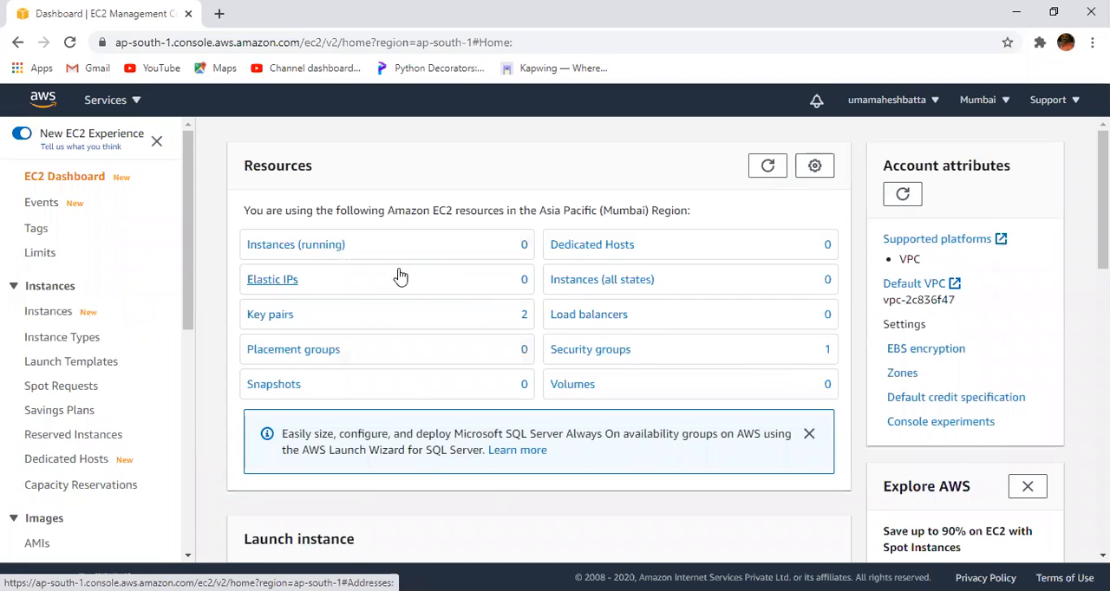
left_click(289, 246)
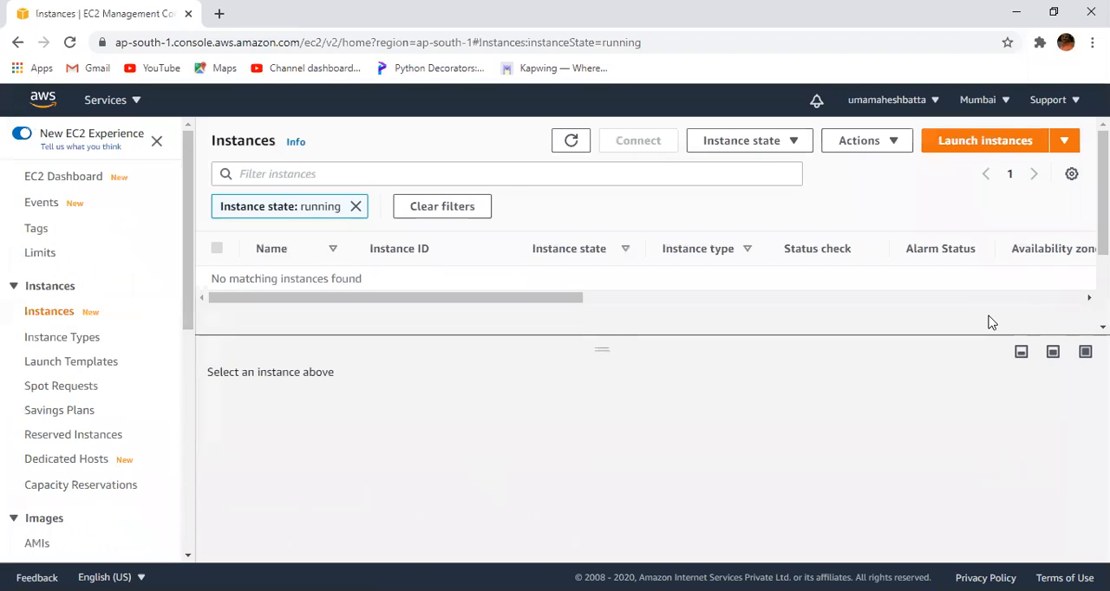
left_click(963, 146)
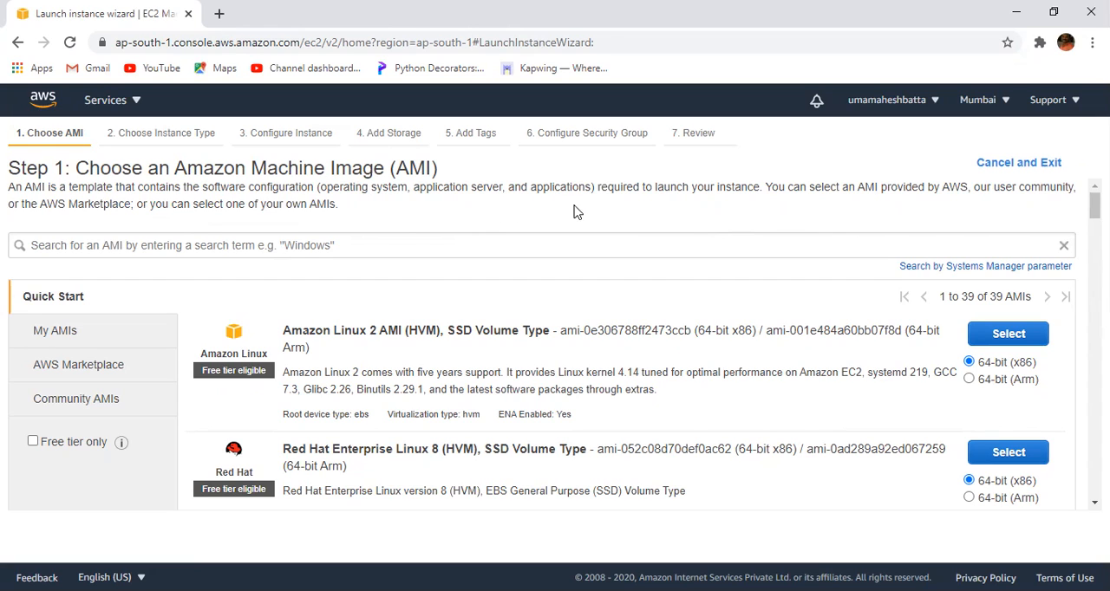
left_click_drag(1094, 205, 1095, 263)
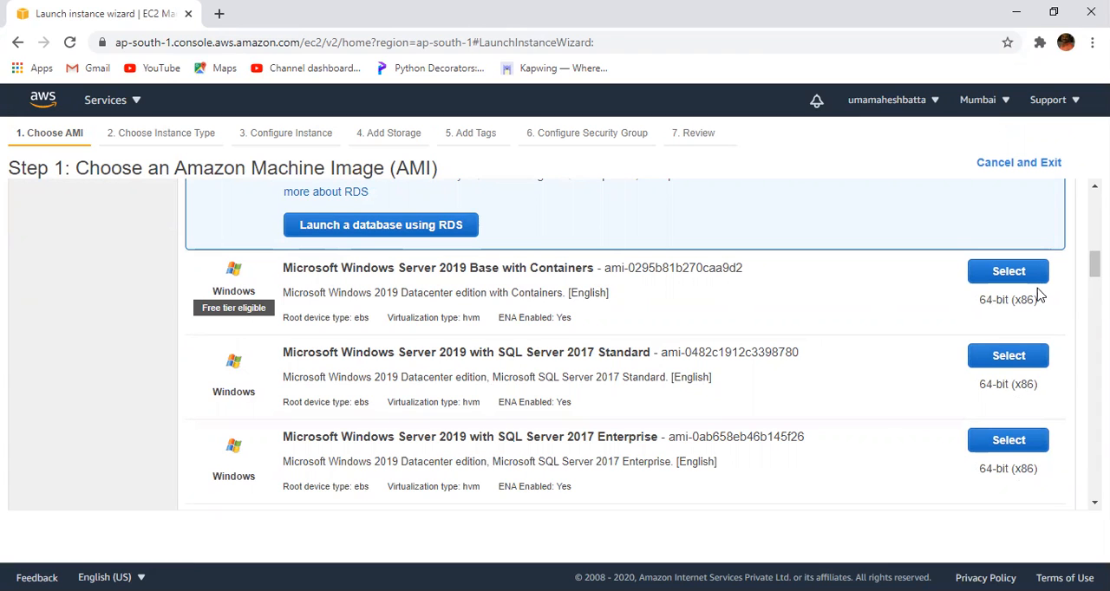
left_click(1014, 275)
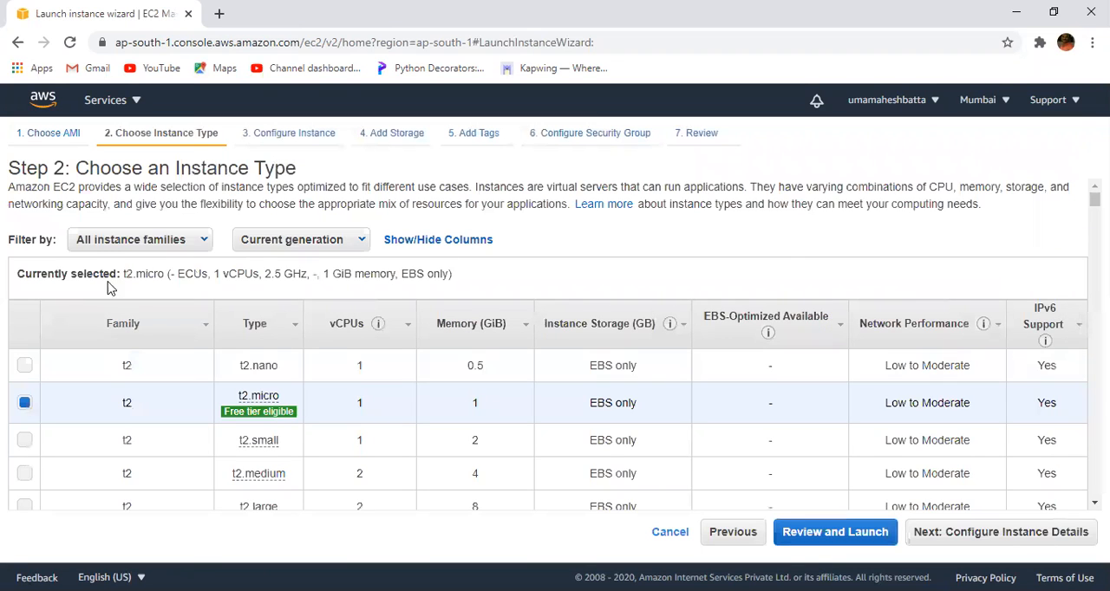
- Check the available instance families, keep the t2.micro instance type and continue to the instance details
mouse_move(230, 414)
left_click(201, 246)
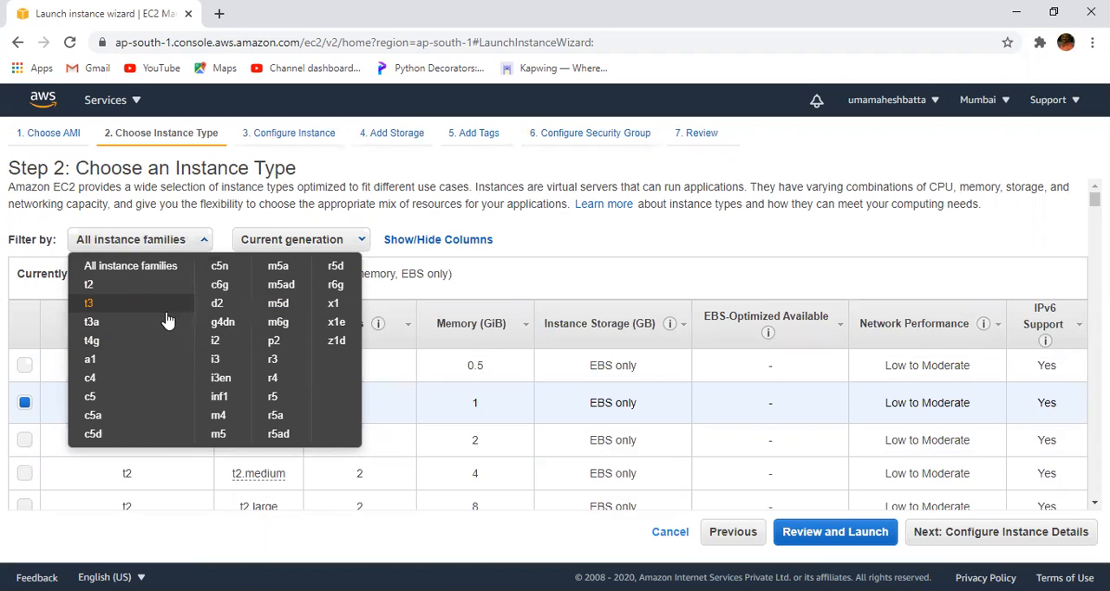
left_click(498, 278)
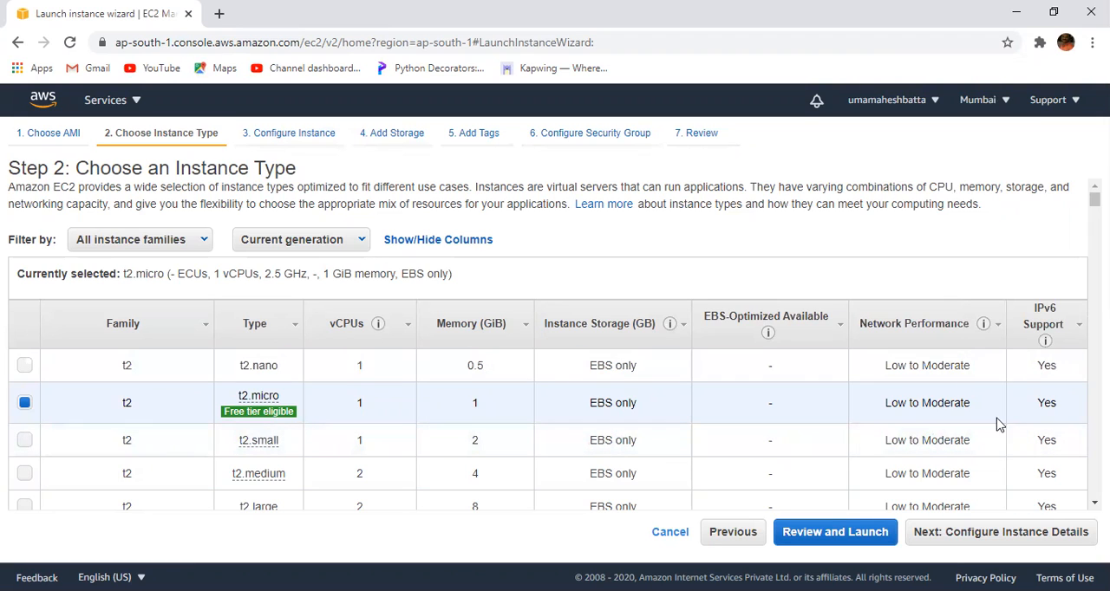
left_click(989, 547)
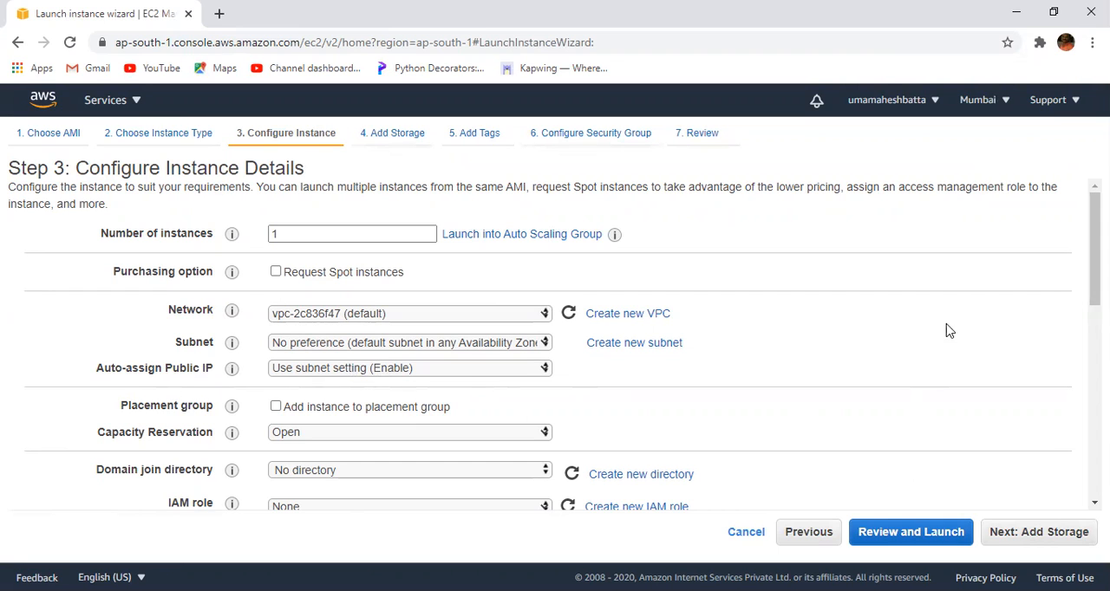
- Review the instance details through the advanced section, accept the defaults and continue to the storage settings
scroll(1094, 260, "down", 1)
scroll(1094, 260, "down", 5)
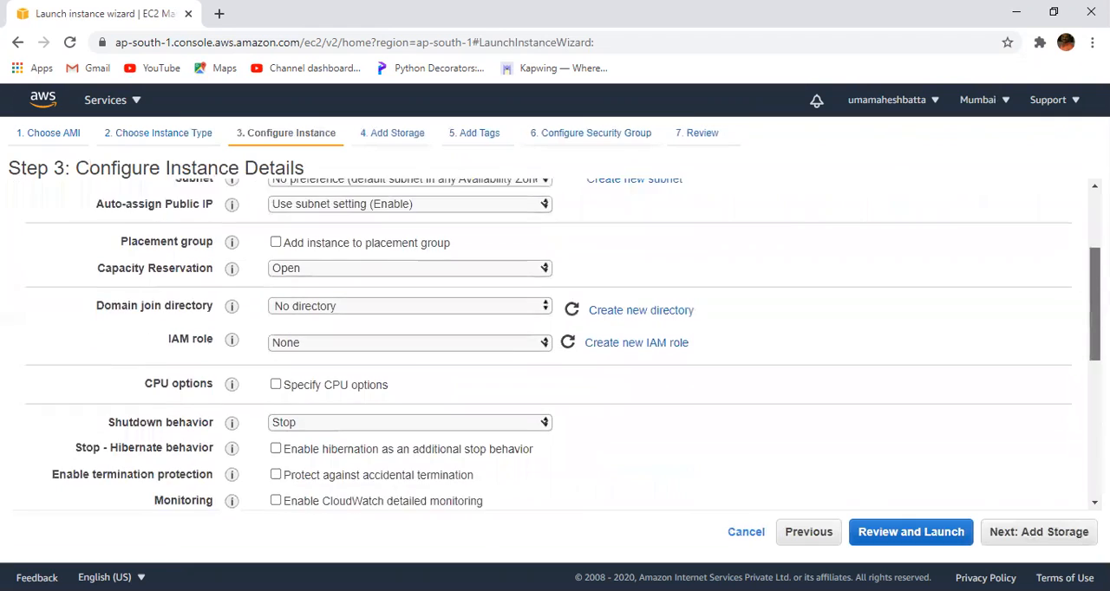
scroll(1095, 260, "down", 1)
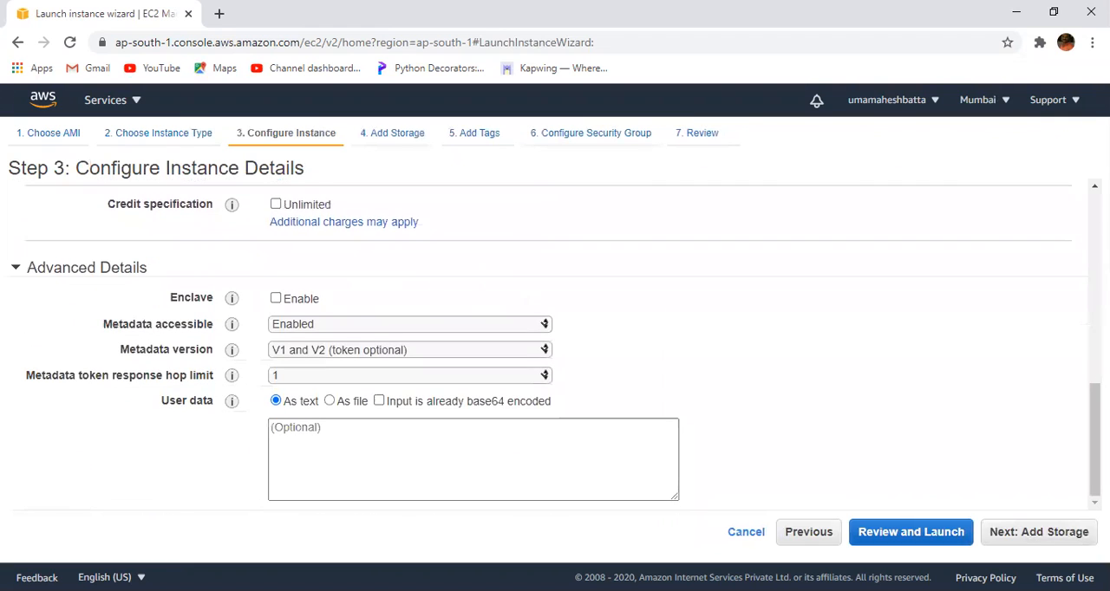
left_click(1030, 537)
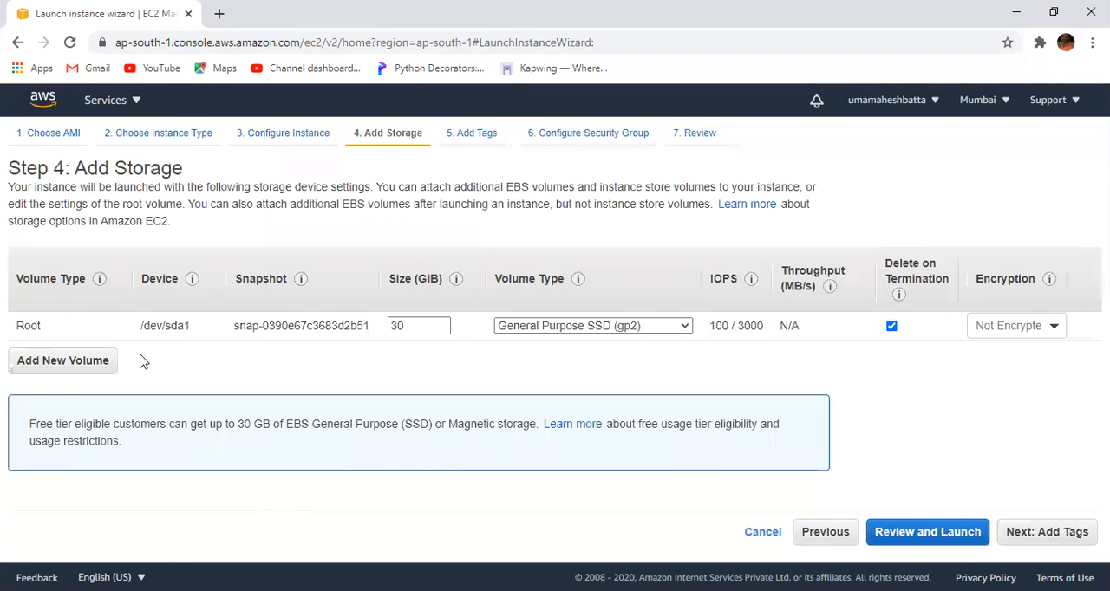
- Add an extra EBS volume, remove it again and continue to the tags with only the root volume
left_click(54, 364)
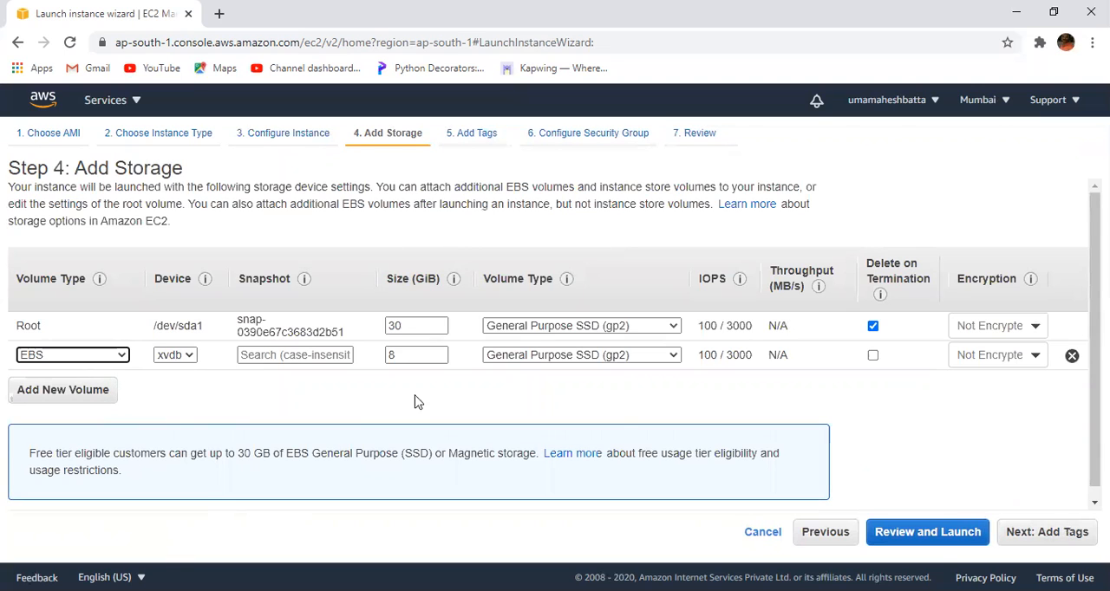
left_click(1072, 356)
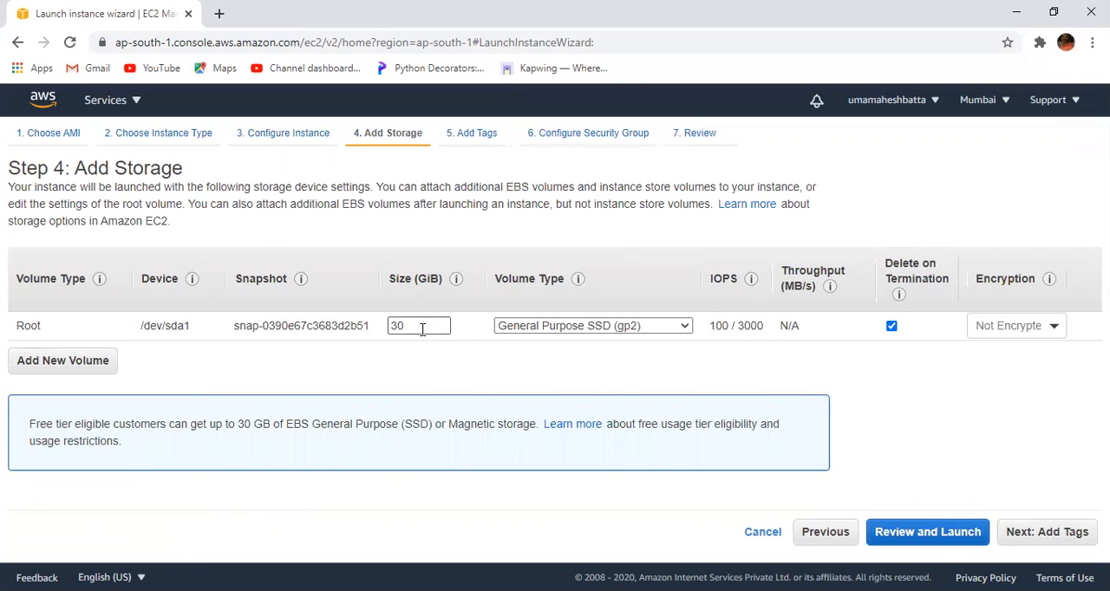
left_click(1060, 535)
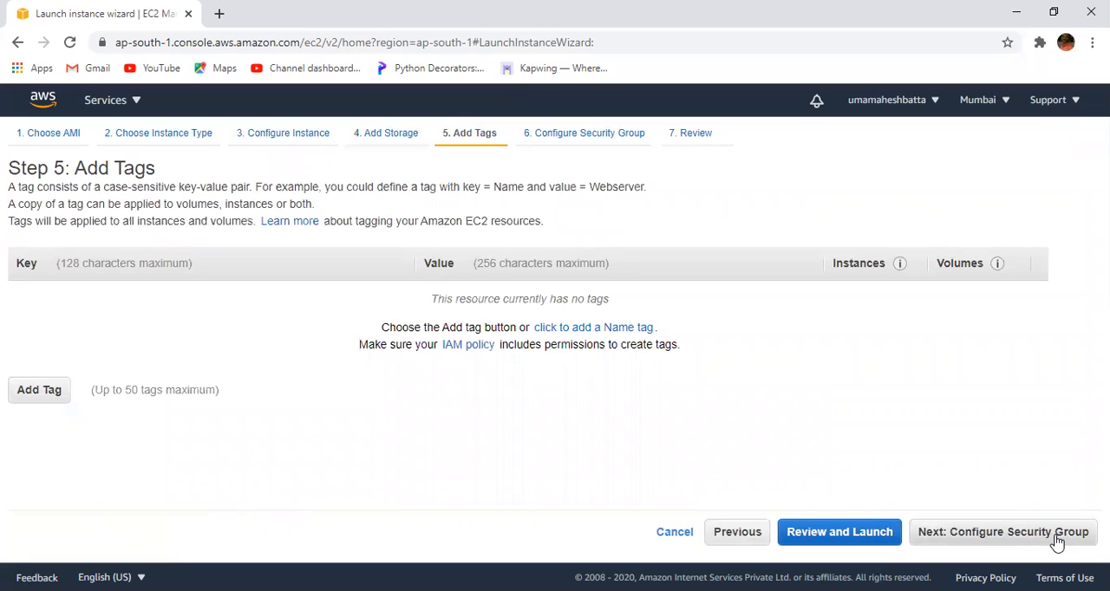
- Add a tag with key name and value ec2_instace, and continue to the security group configuration
left_click(47, 391)
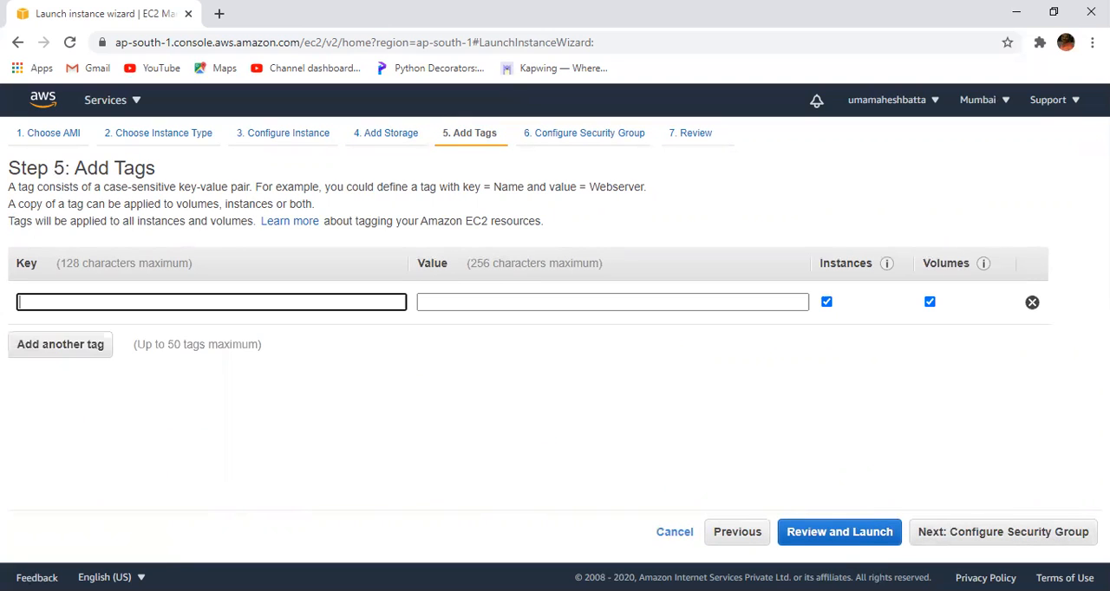
type("name")
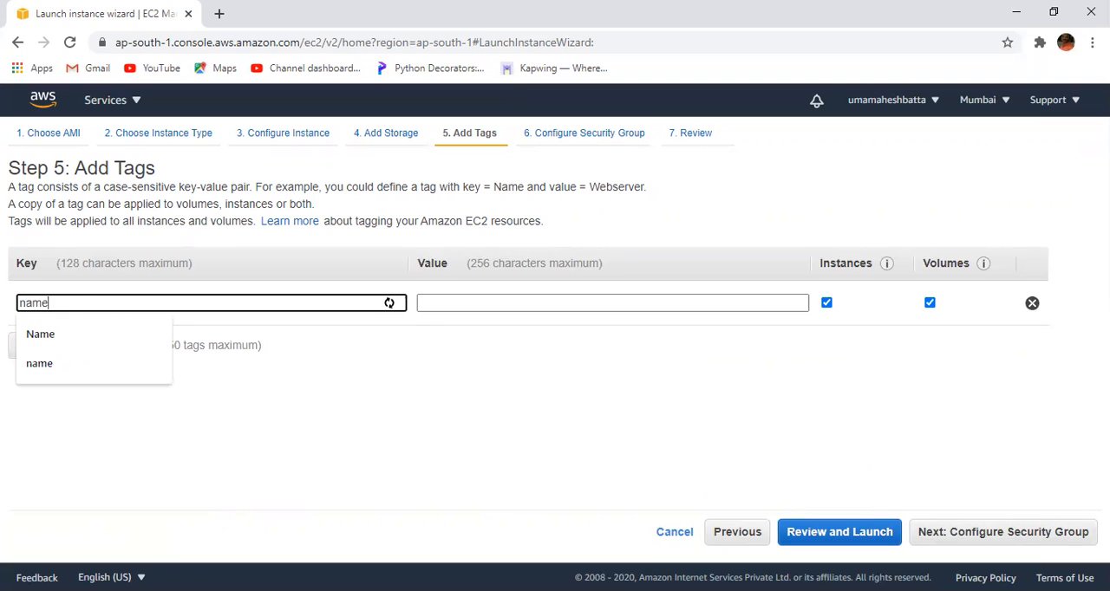
left_click(499, 304)
type("ec")
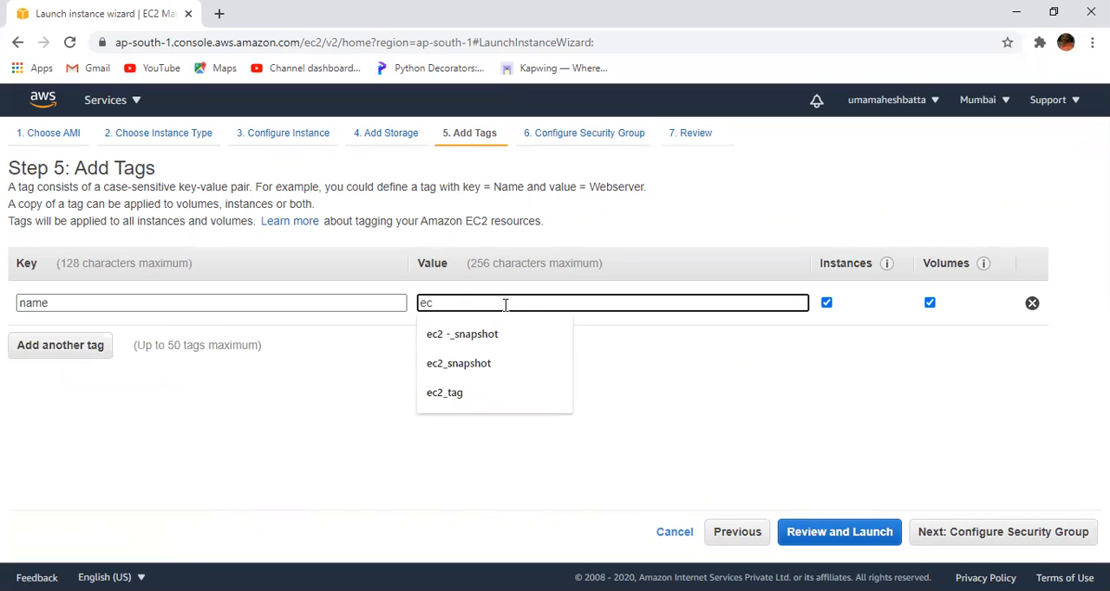
type("2_in")
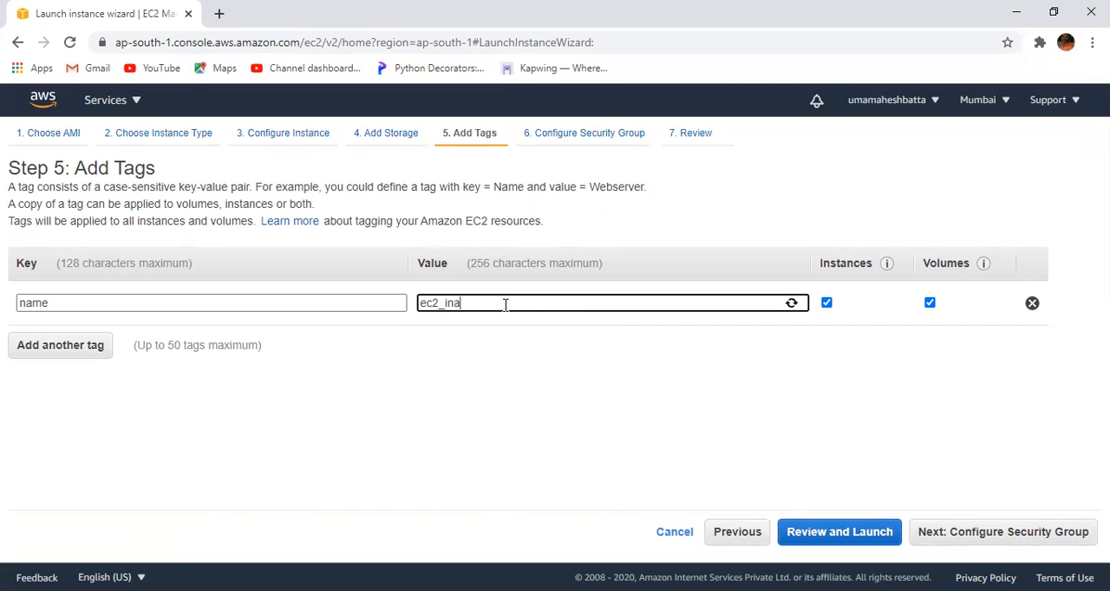
type("stacewindo")
left_click(931, 538)
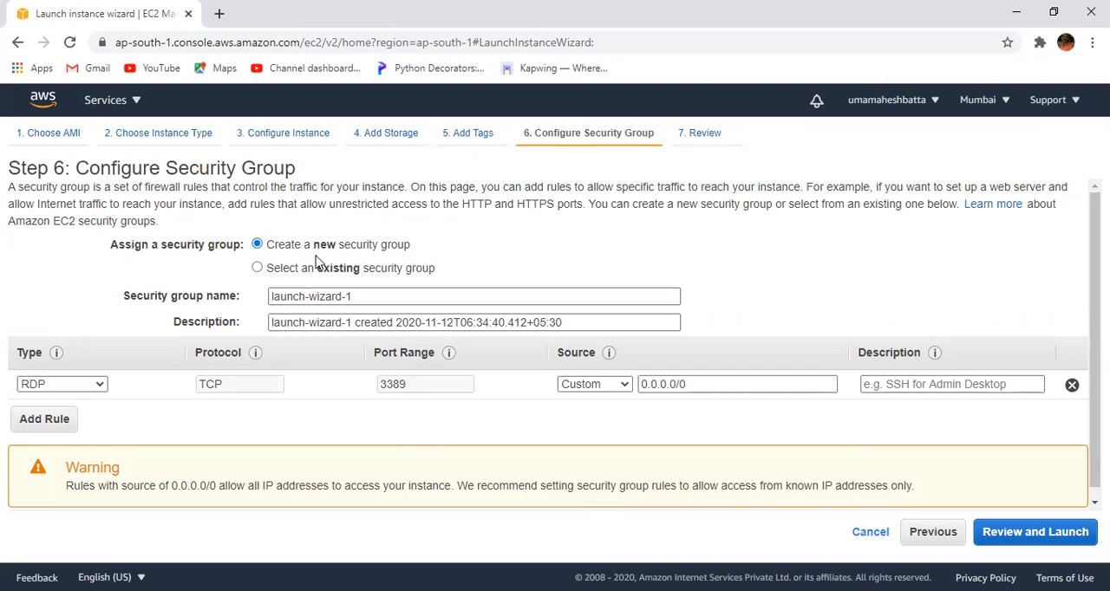
left_click(259, 269)
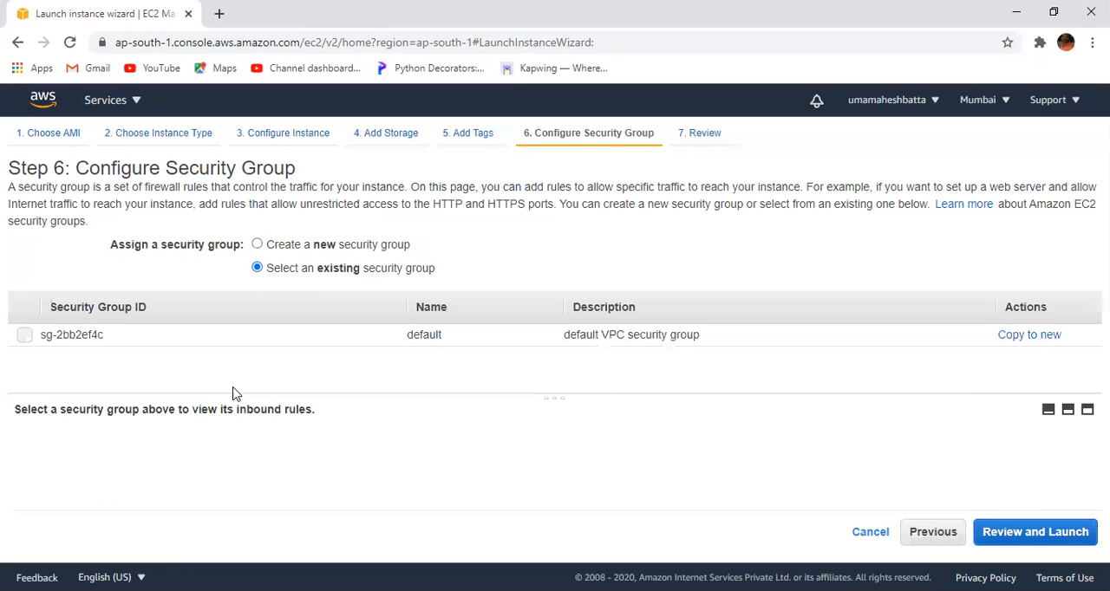
left_click(25, 336)
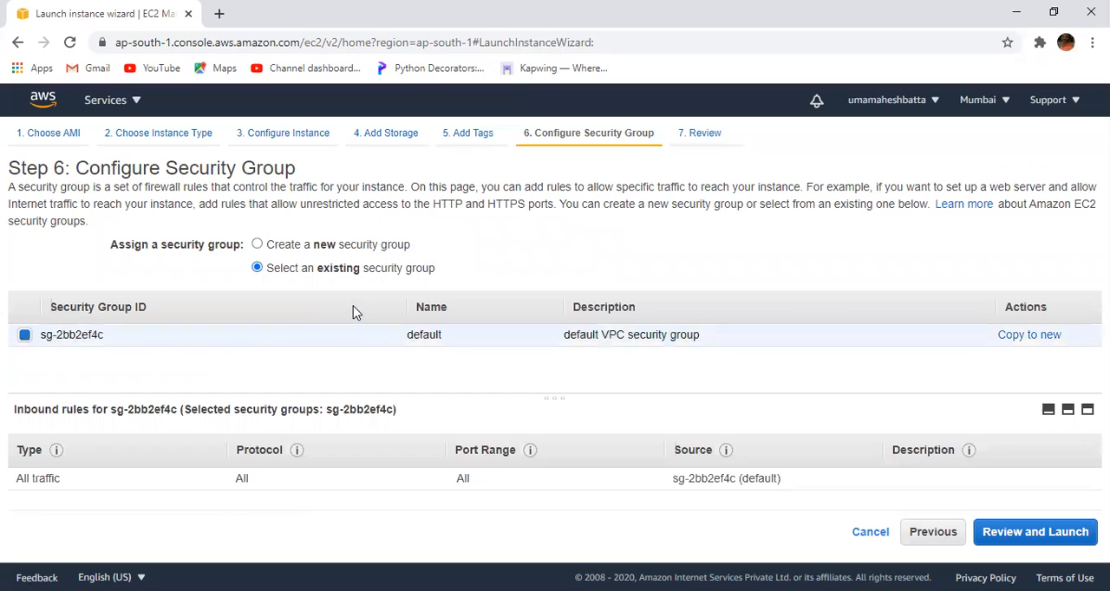
left_click(256, 244)
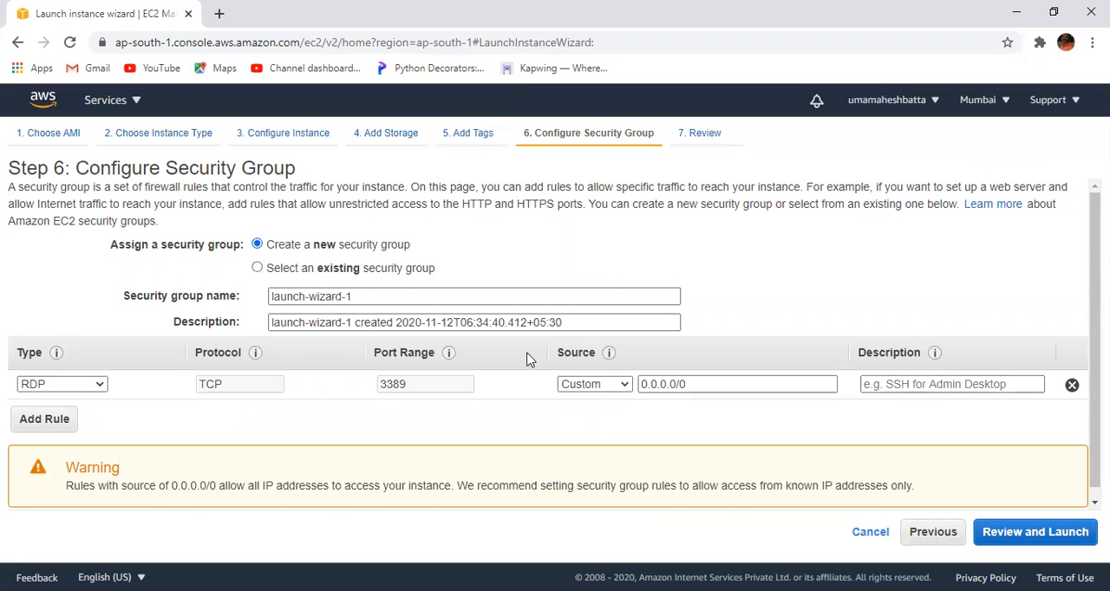
- Name the new security group for the instance uma_sg
left_click(347, 298)
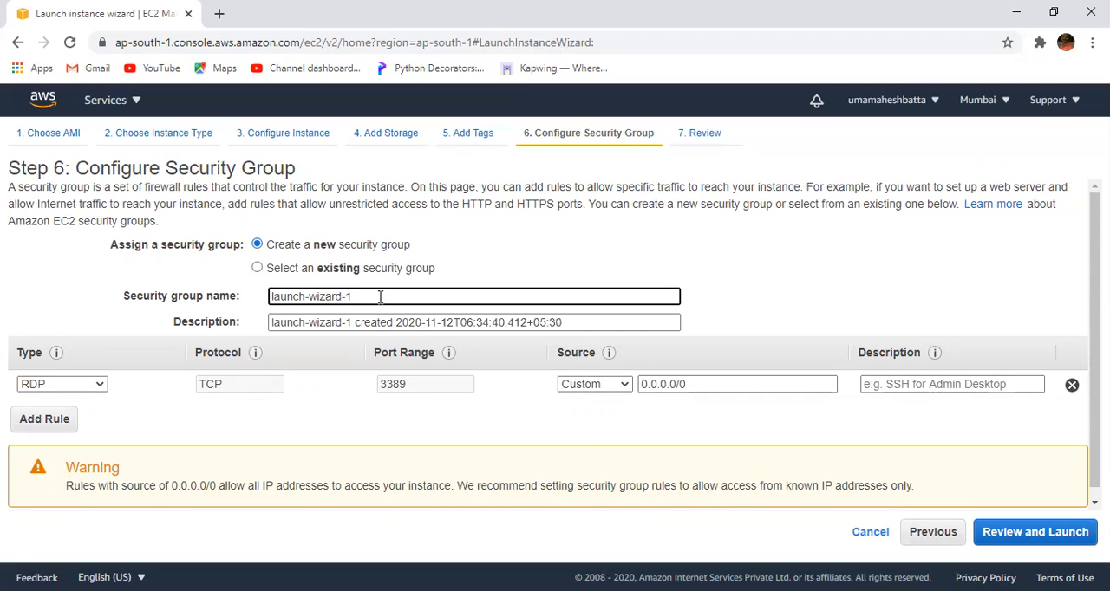
left_click_drag(380, 297, 99, 300)
key("BackSpace")
type("uma")
left_click(801, 277)
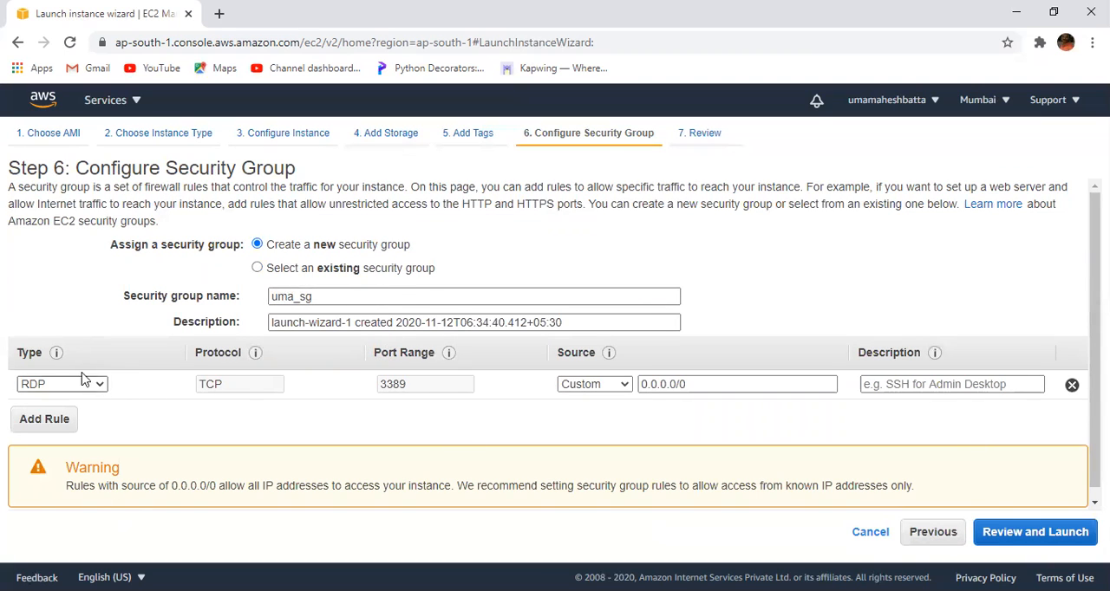
- Add an SSH rule to the new security group with its source set to Anywhere
left_click(44, 419)
left_click(98, 415)
scroll(94, 347, "down", 1)
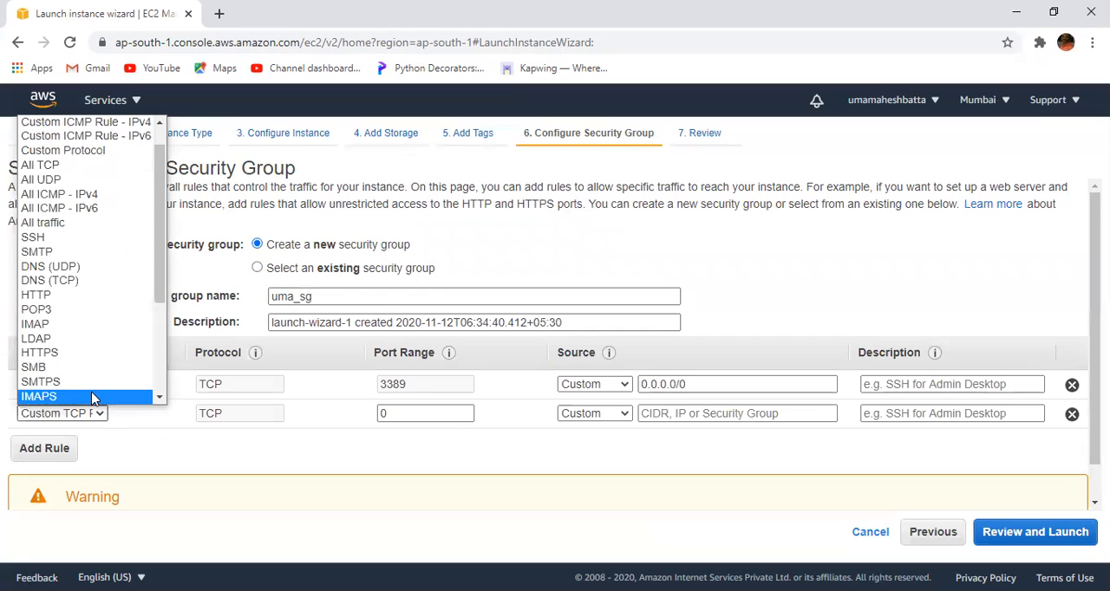
left_click(73, 237)
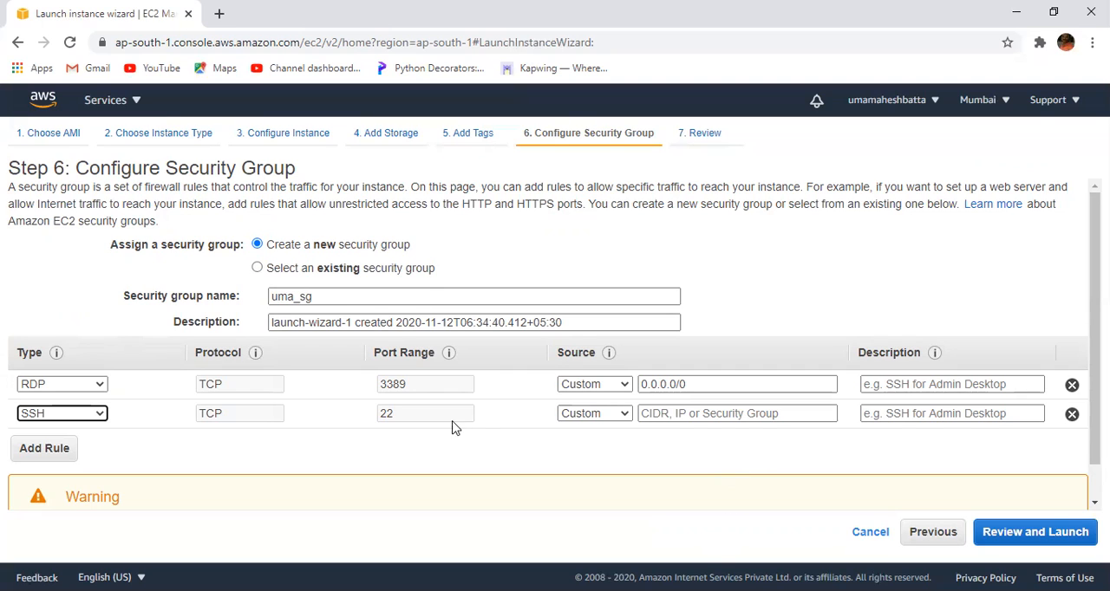
left_click(653, 416)
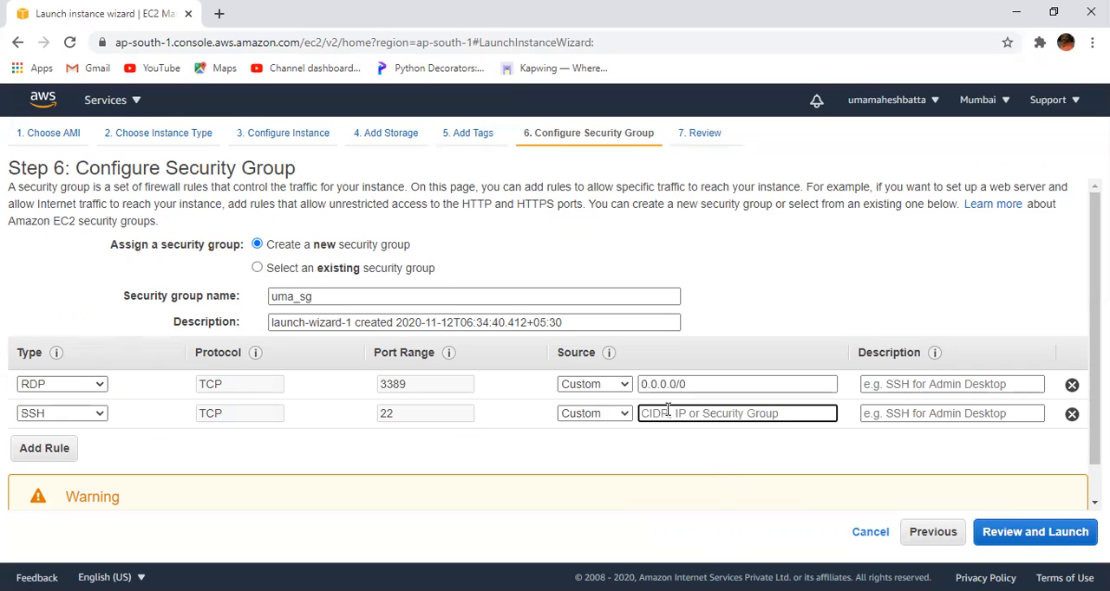
left_click(652, 444)
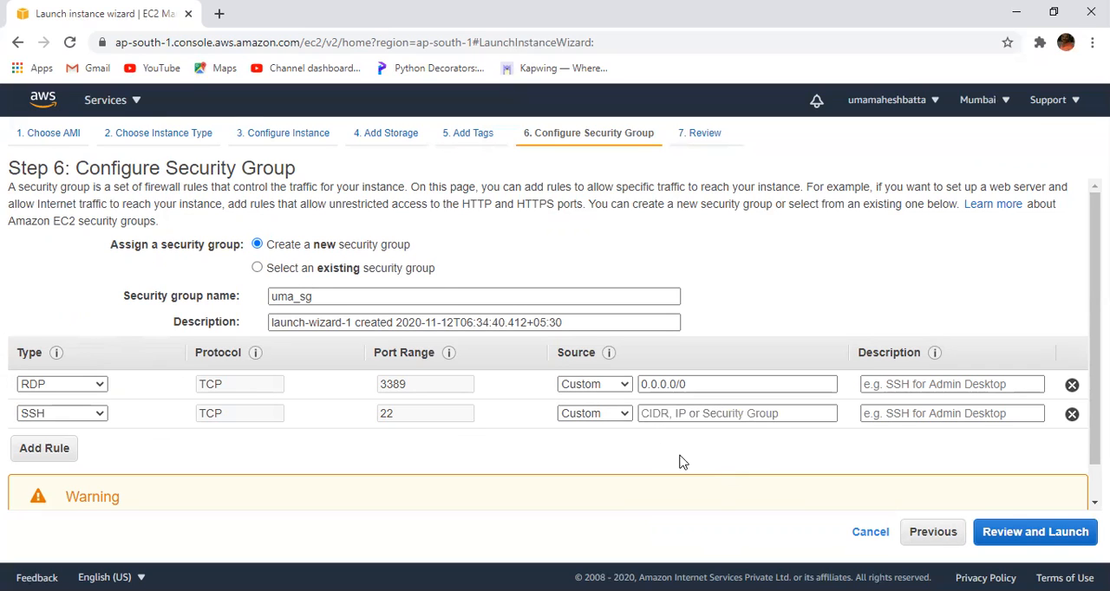
left_click(624, 415)
left_click(705, 461)
left_click(619, 415)
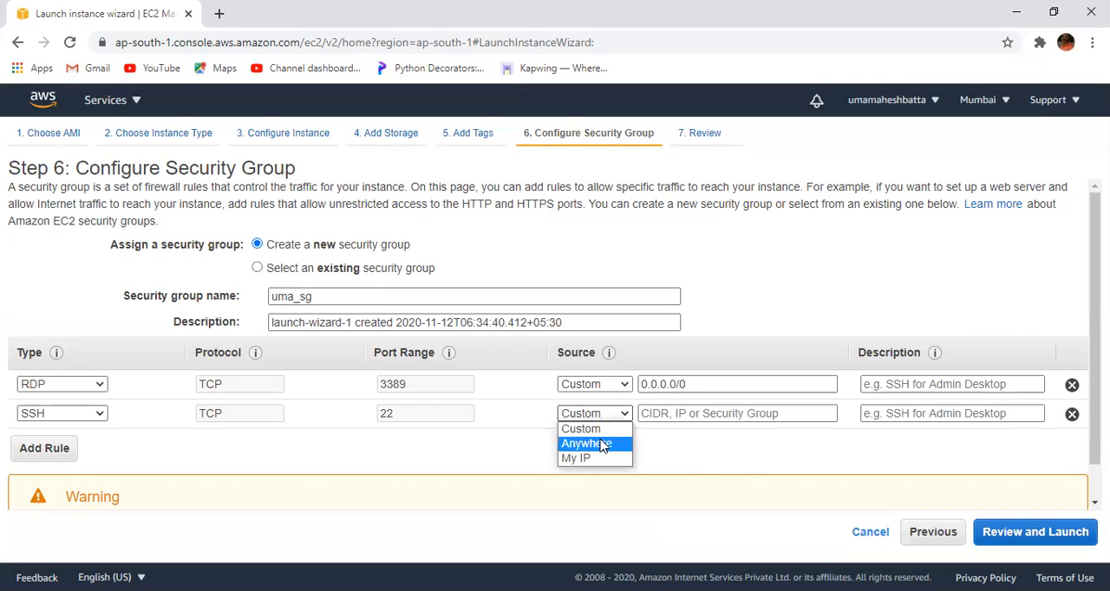
left_click(603, 445)
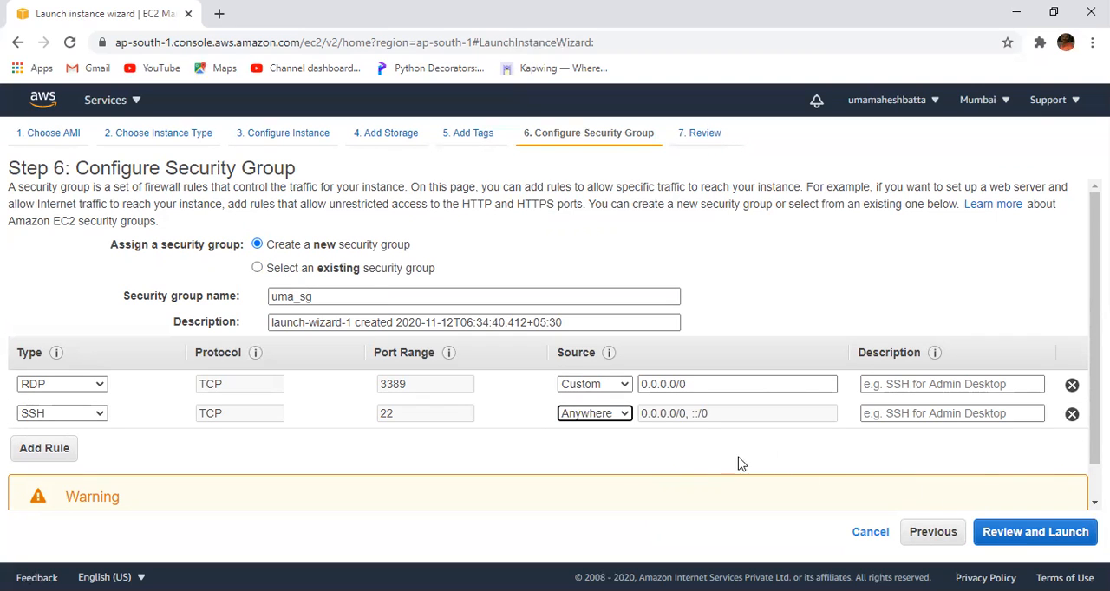
- Add an HTTP rule to the new security group with its source set to Anywhere
left_click(66, 458)
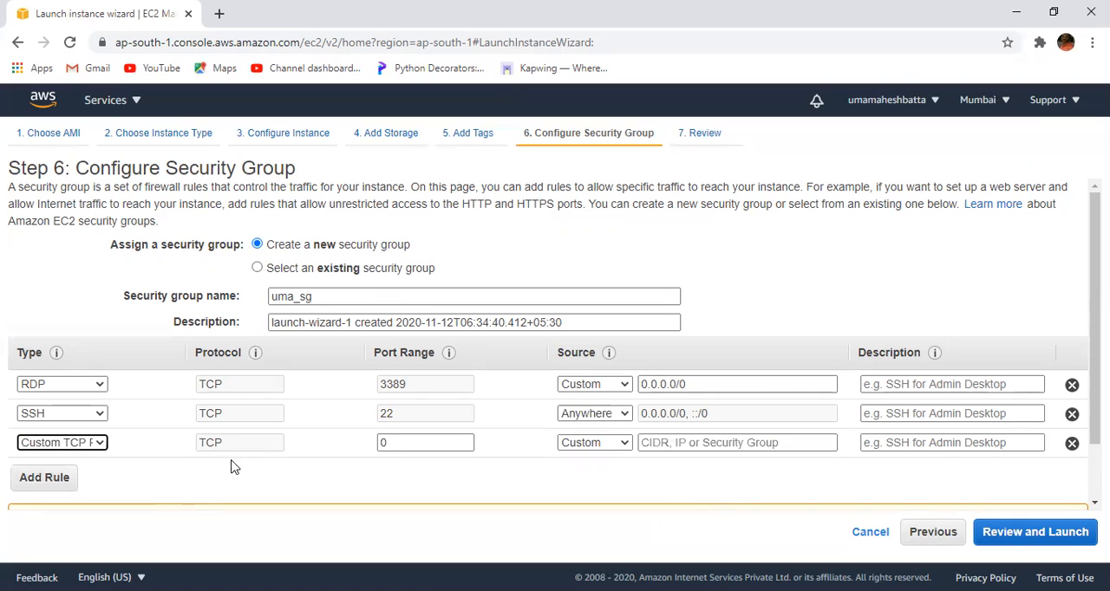
left_click(90, 446)
scroll(83, 382, "down", 1)
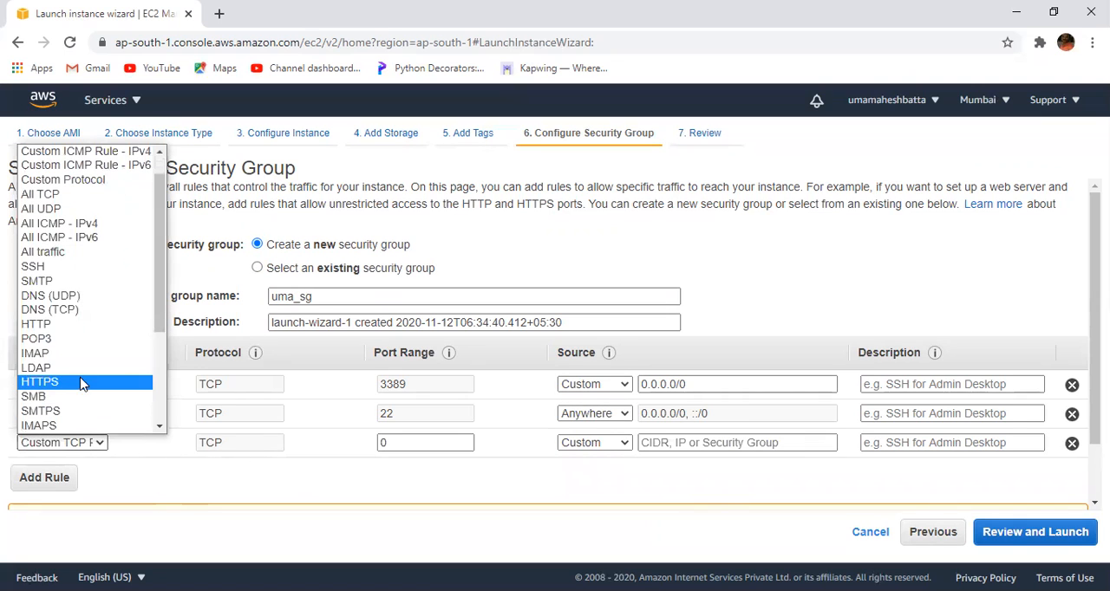
left_click(80, 330)
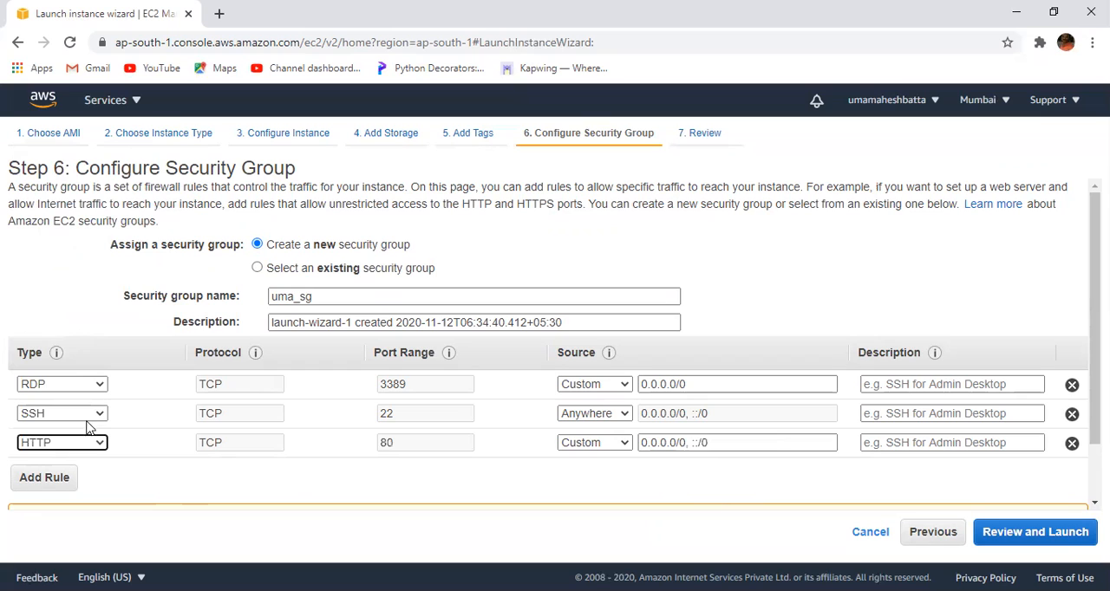
left_click(603, 446)
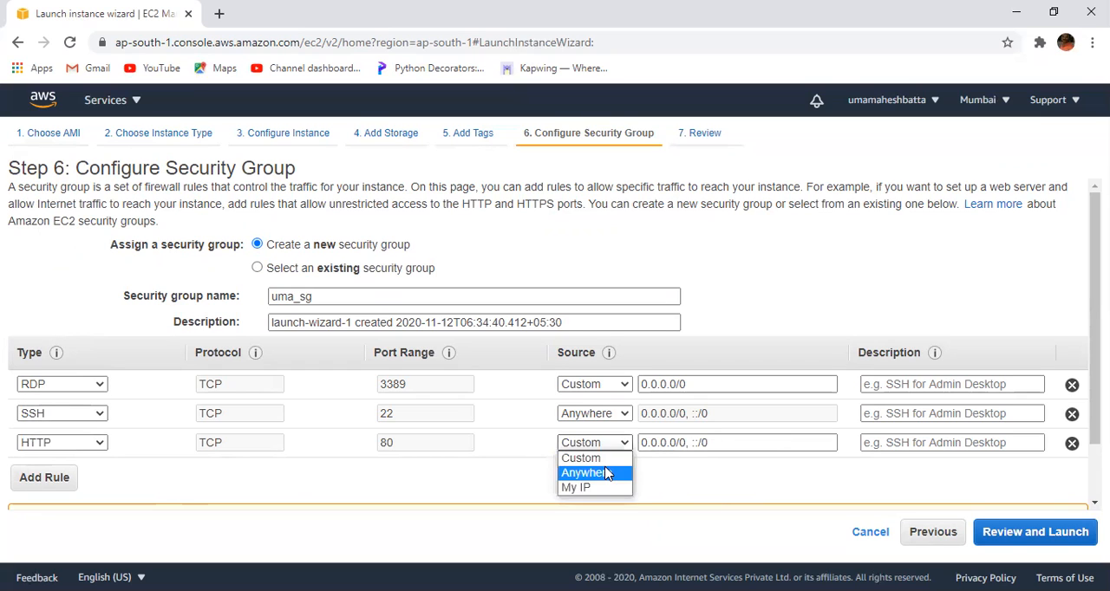
left_click(590, 473)
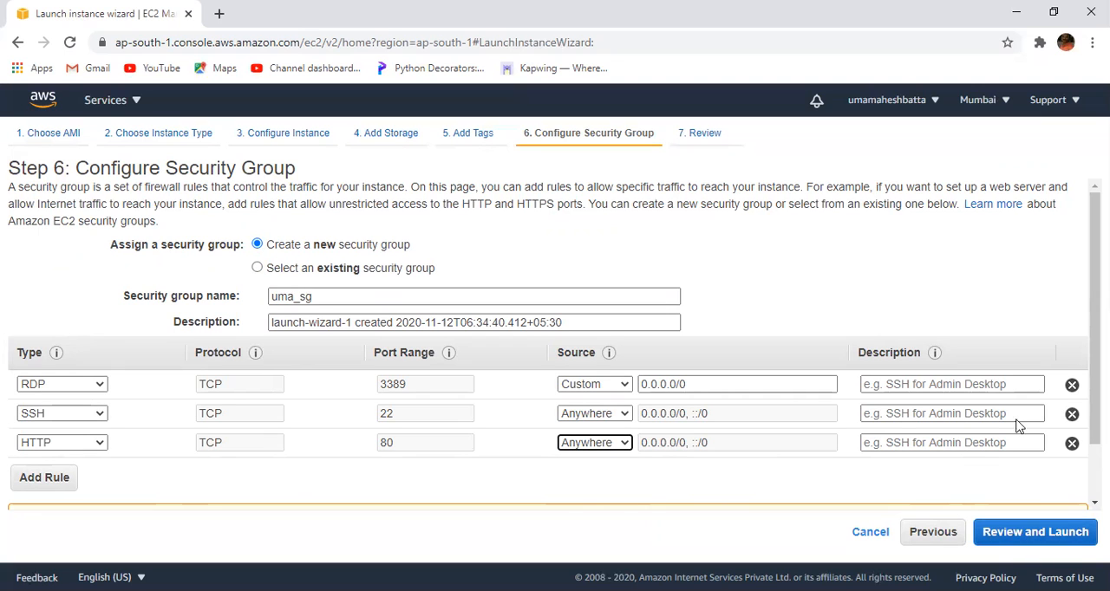
- Review the instance launch details, including the uma_sg rules, and proceed to the key pair selection
scroll(555, 347, "down", 2)
scroll(555, 347, "up", 2)
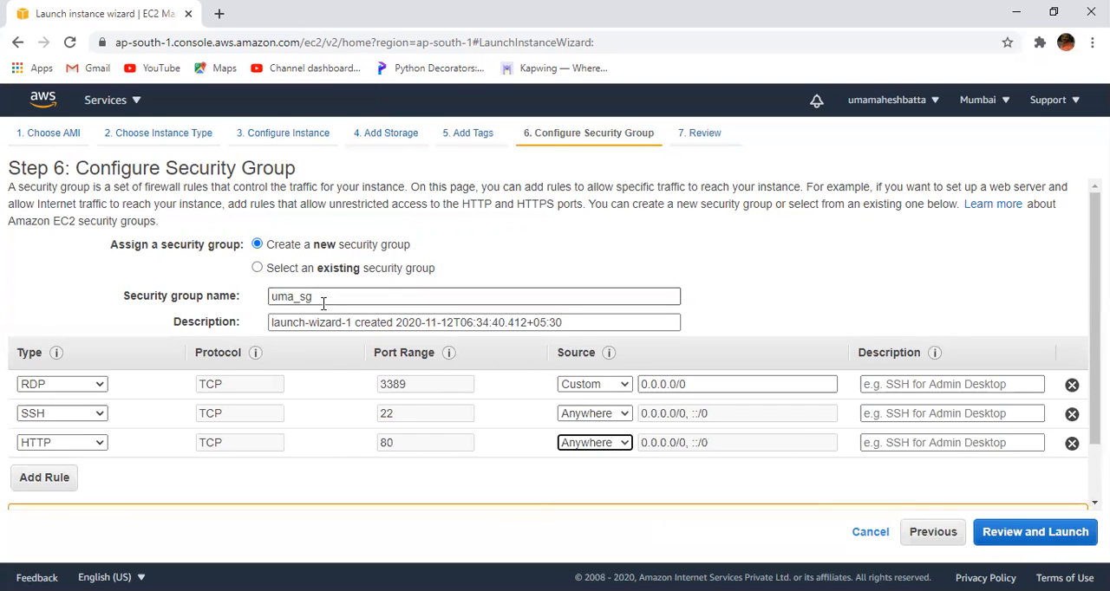
left_click(986, 531)
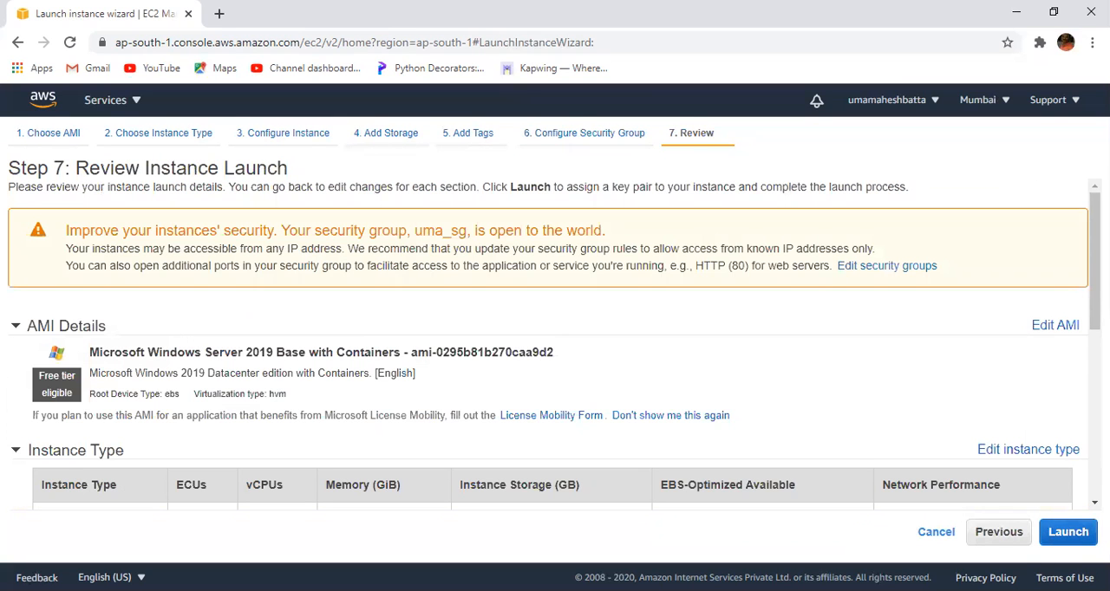
scroll(554, 343, "down", 5)
scroll(555, 343, "up", 1)
scroll(554, 343, "down", 1)
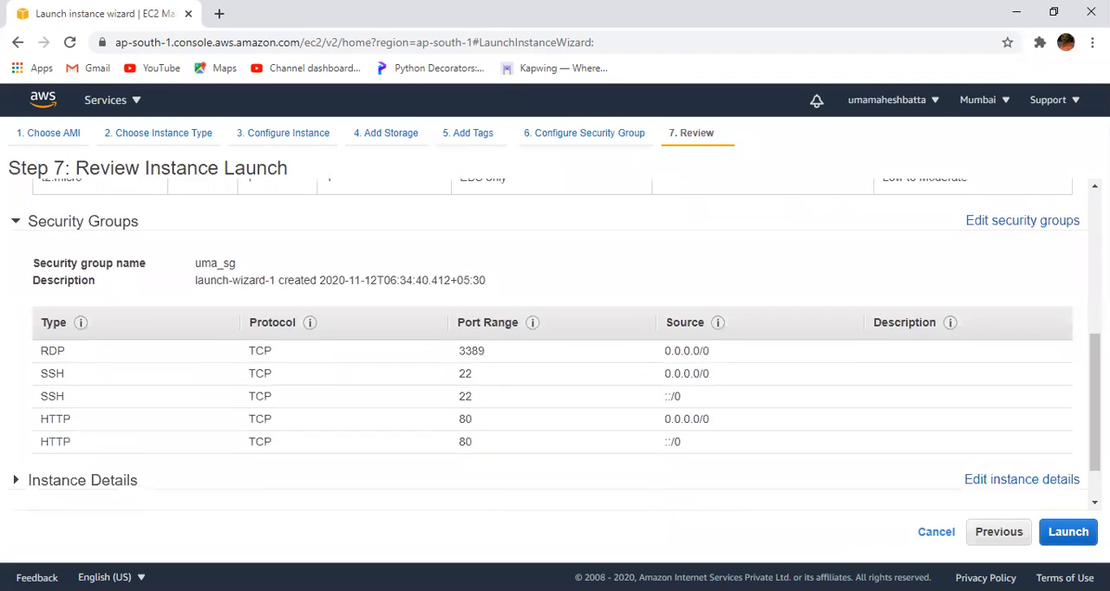
left_click(1068, 532)
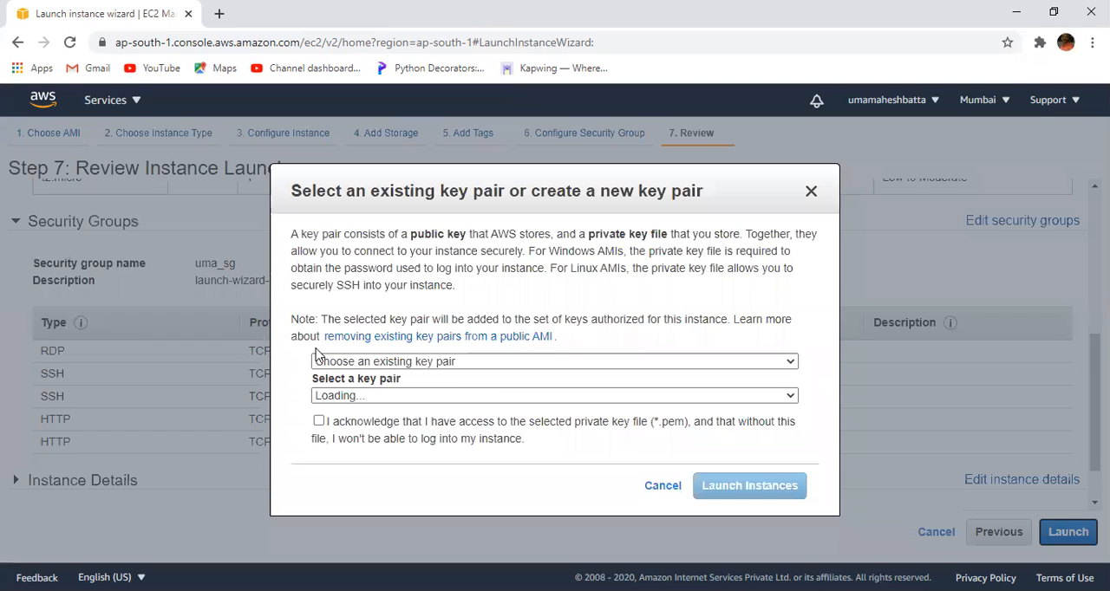
- Create and download a new key pair named uma_keypai, and launch the instance with it
left_click(435, 363)
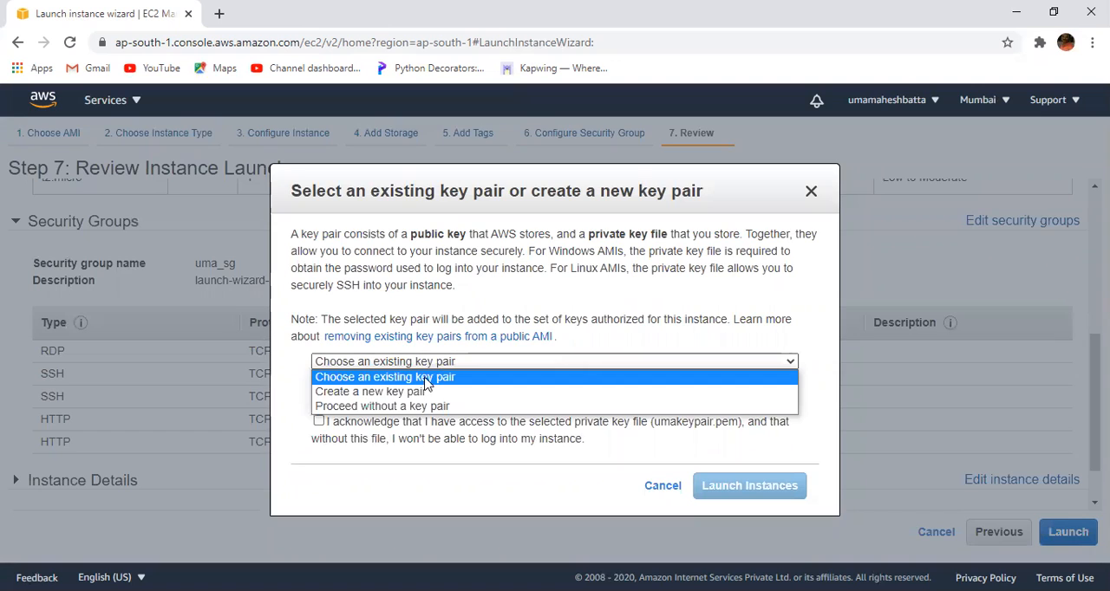
left_click(424, 391)
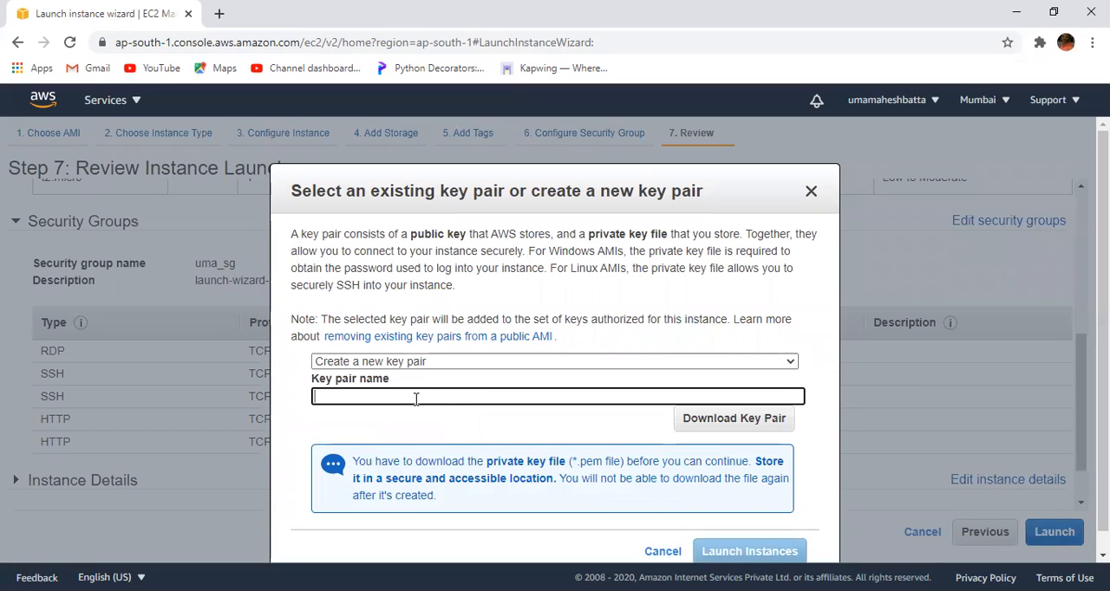
type("uma_")
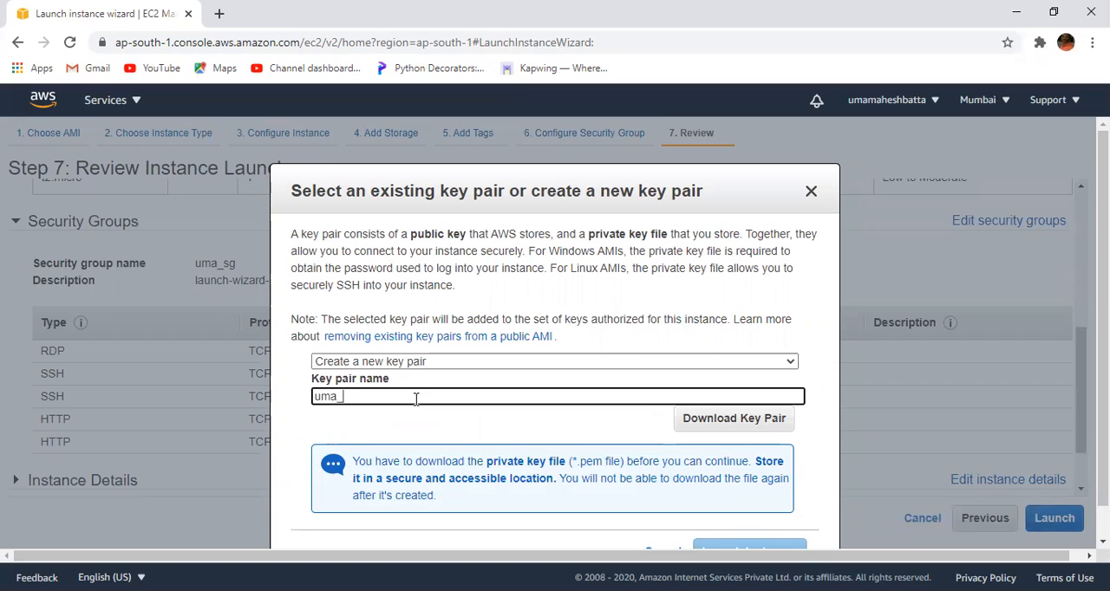
type("keypai")
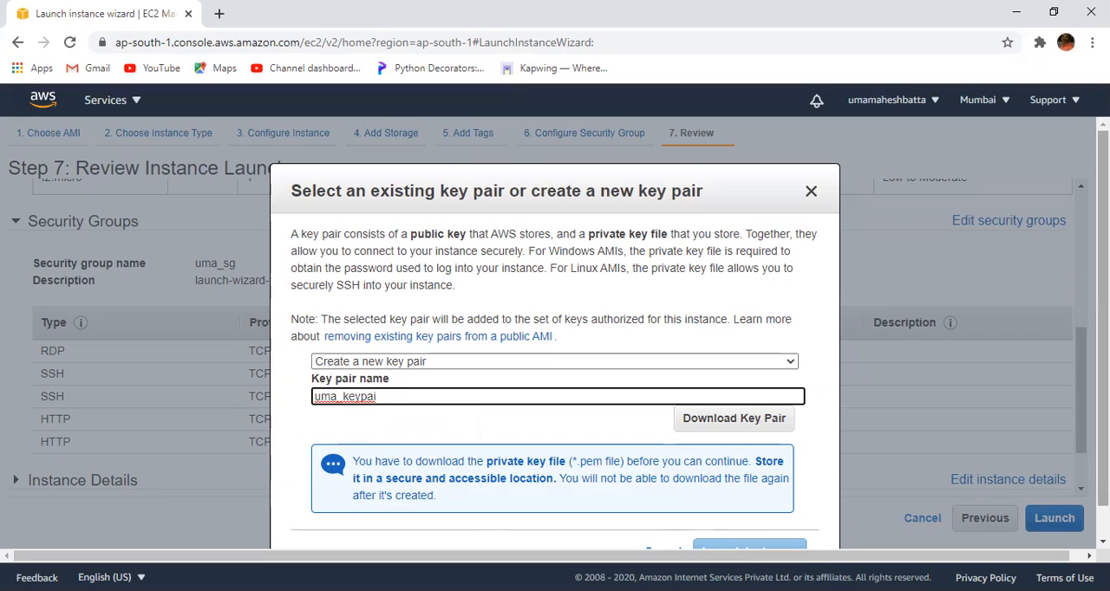
scroll(780, 520, "down", 1)
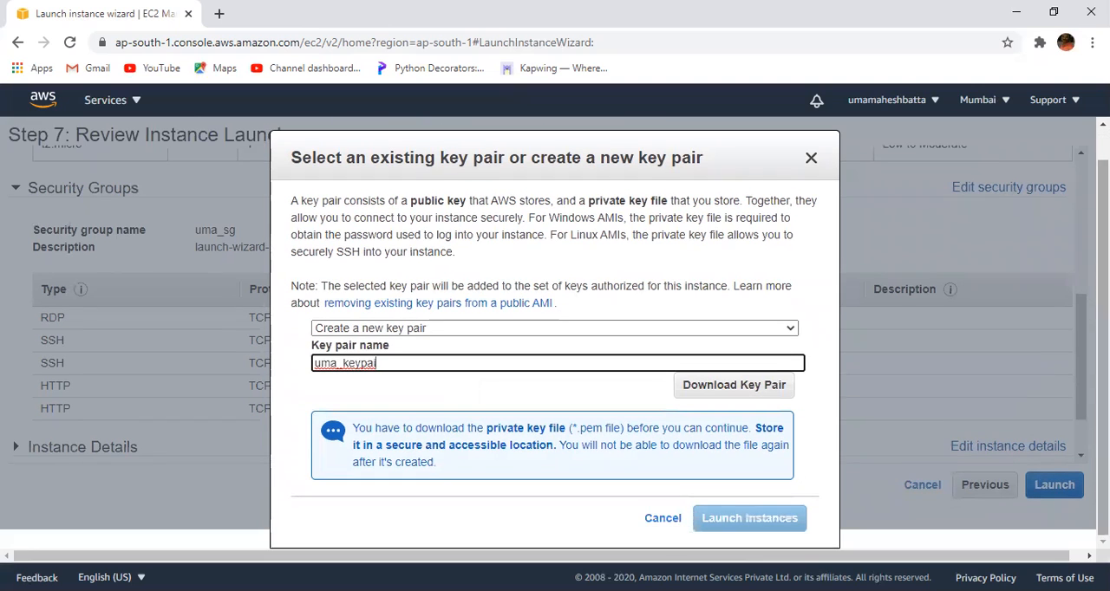
left_click(711, 387)
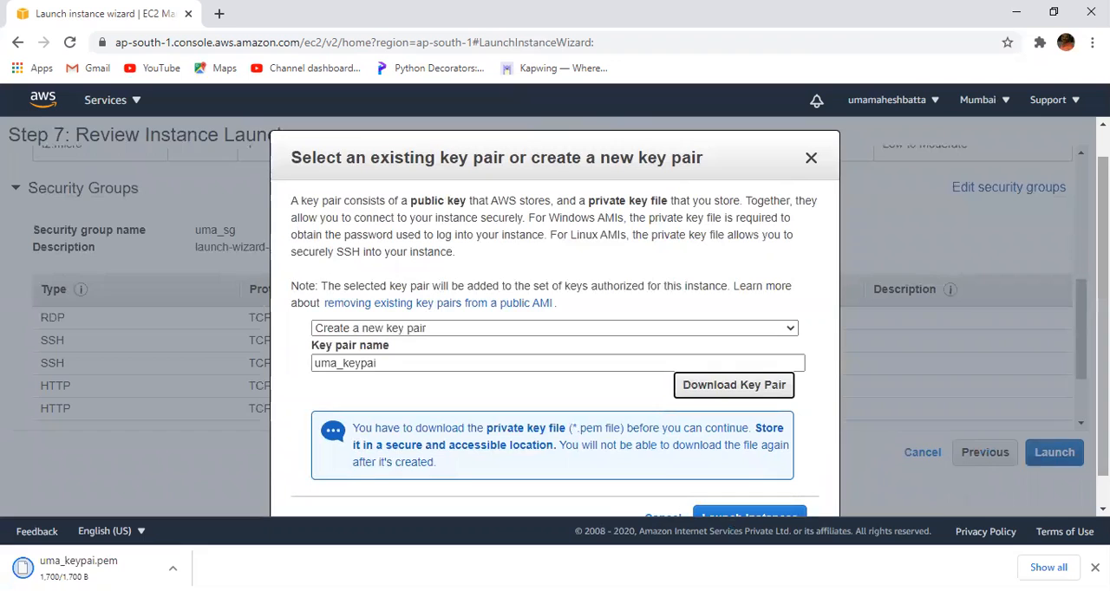
scroll(555, 390, "down", 1)
left_click(748, 487)
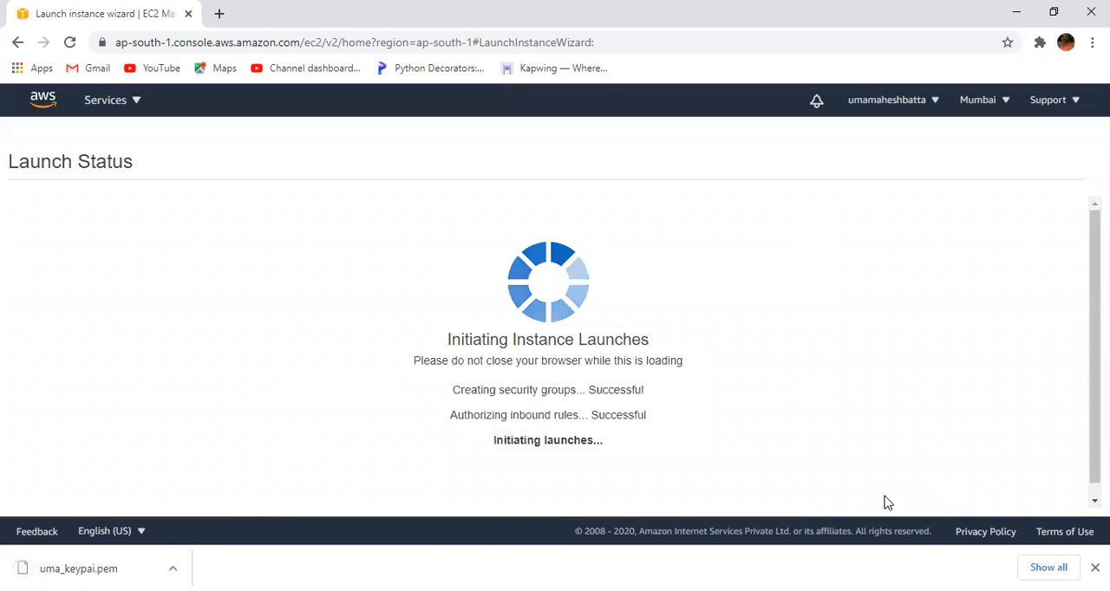
- Open the instances list and check the security group name assigned to the new instance
left_click_drag(1086, 262, 1095, 408)
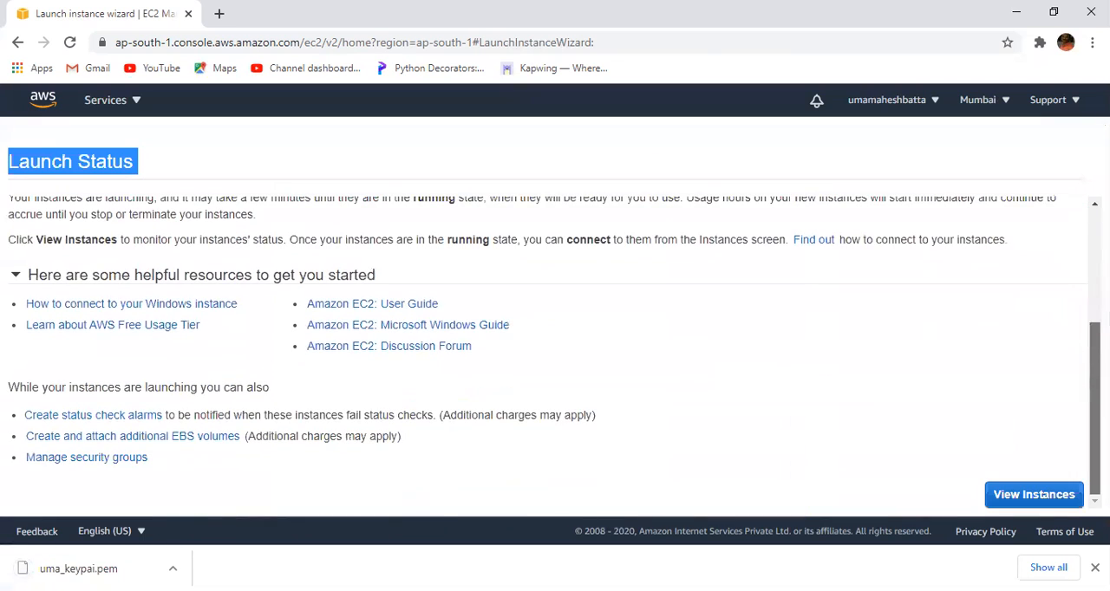
left_click(1052, 495)
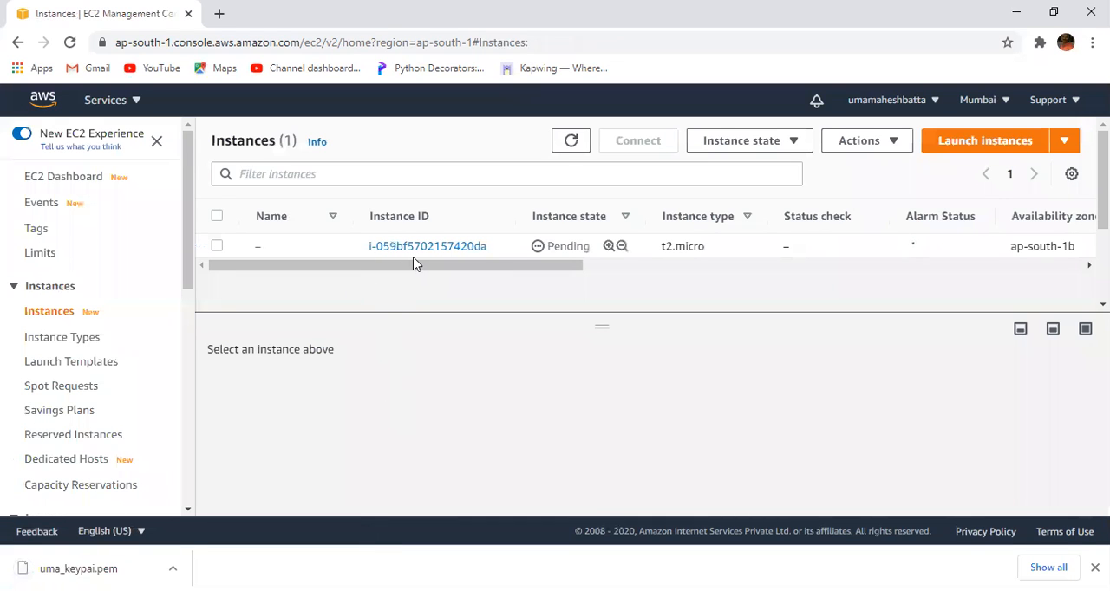
left_click_drag(419, 261, 841, 264)
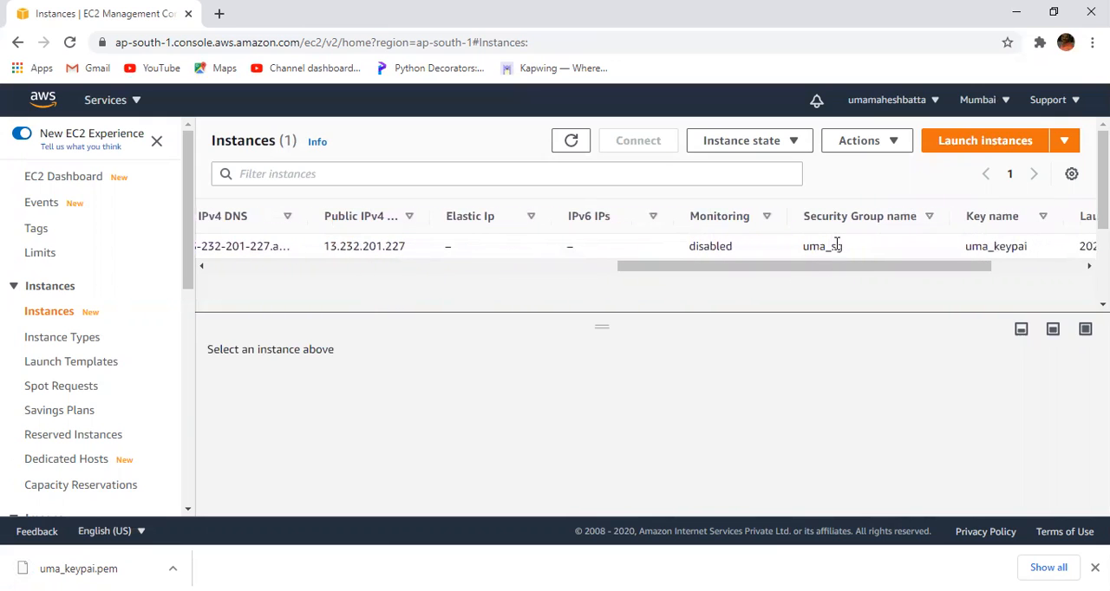
left_click_drag(792, 247, 842, 249)
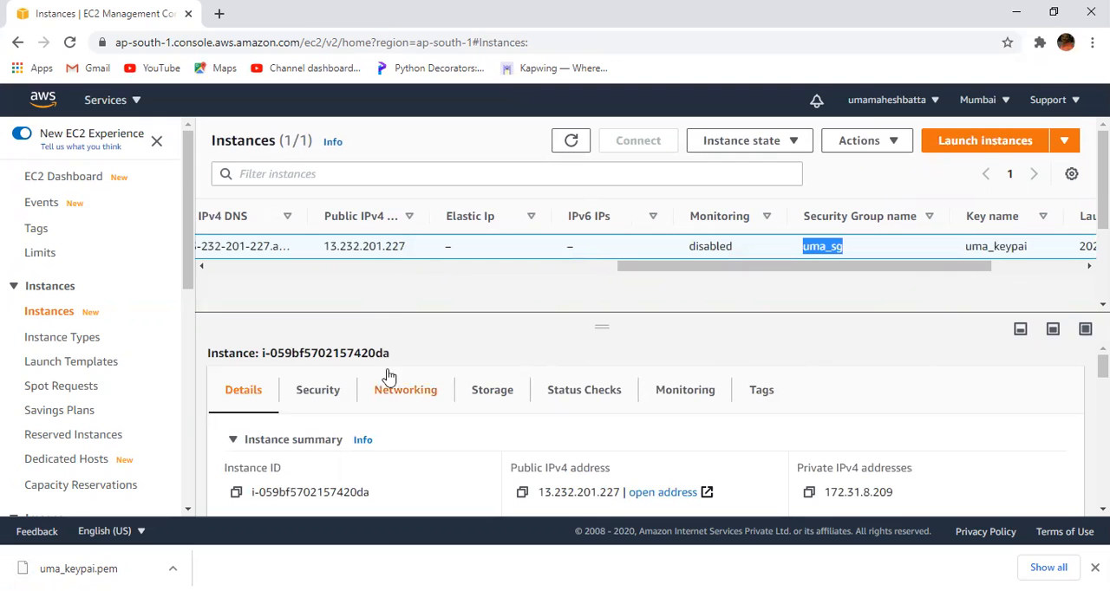
- Open the security groups list and look through the details of the default group
left_click_drag(191, 266, 191, 391)
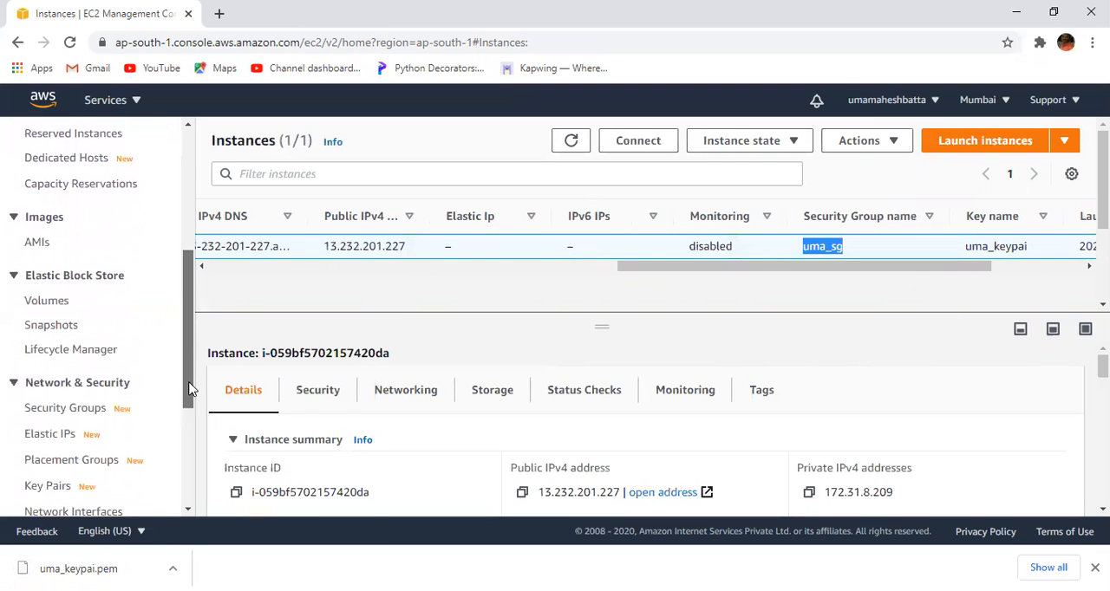
left_click(90, 409)
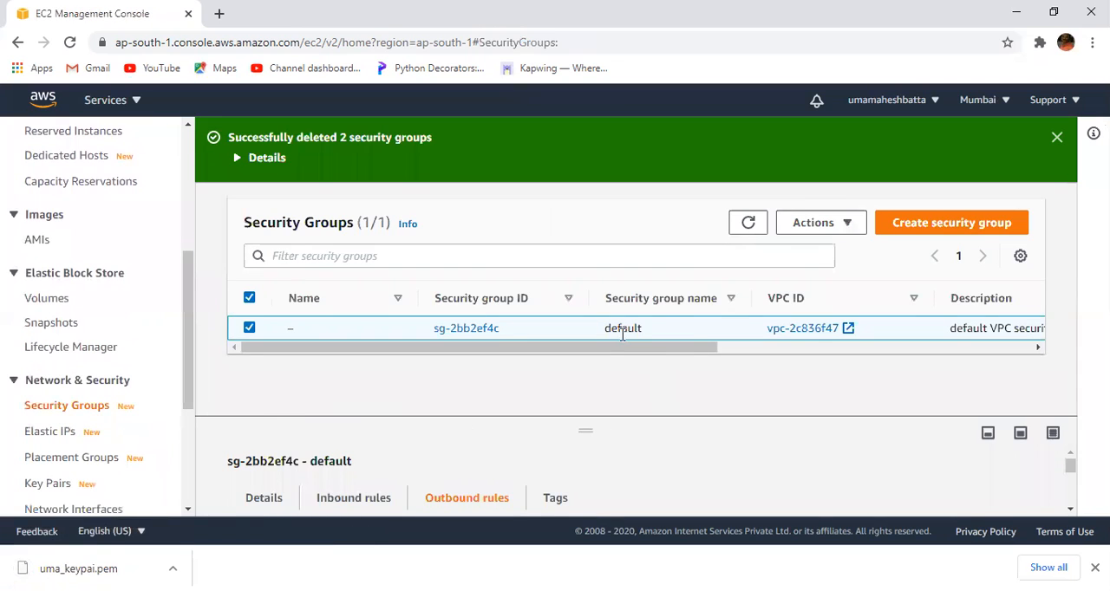
left_click_drag(621, 345, 666, 347)
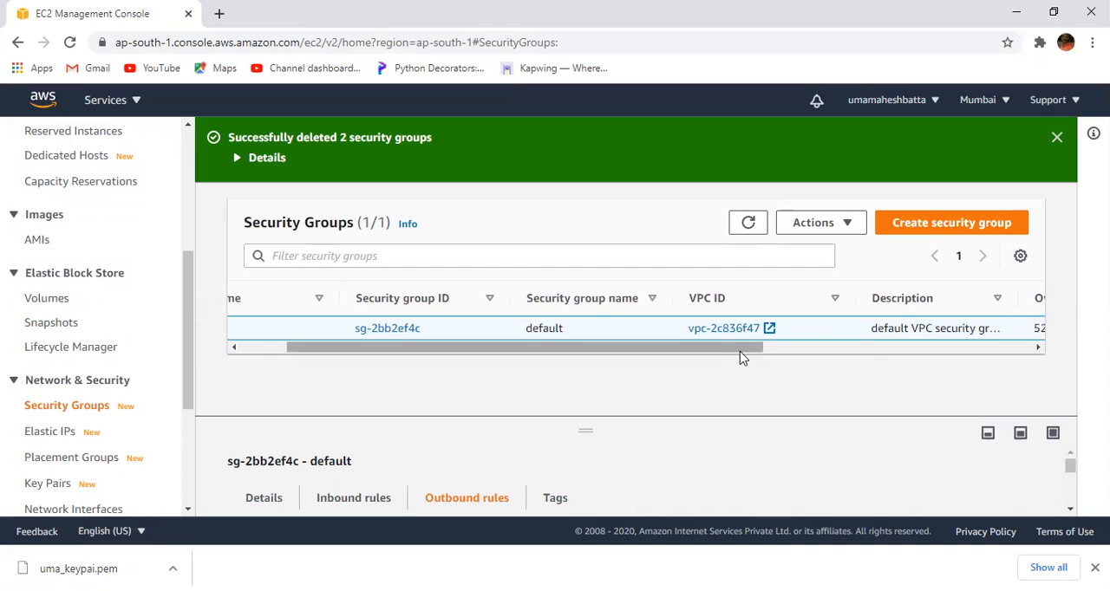
left_click_drag(743, 357, 1026, 397)
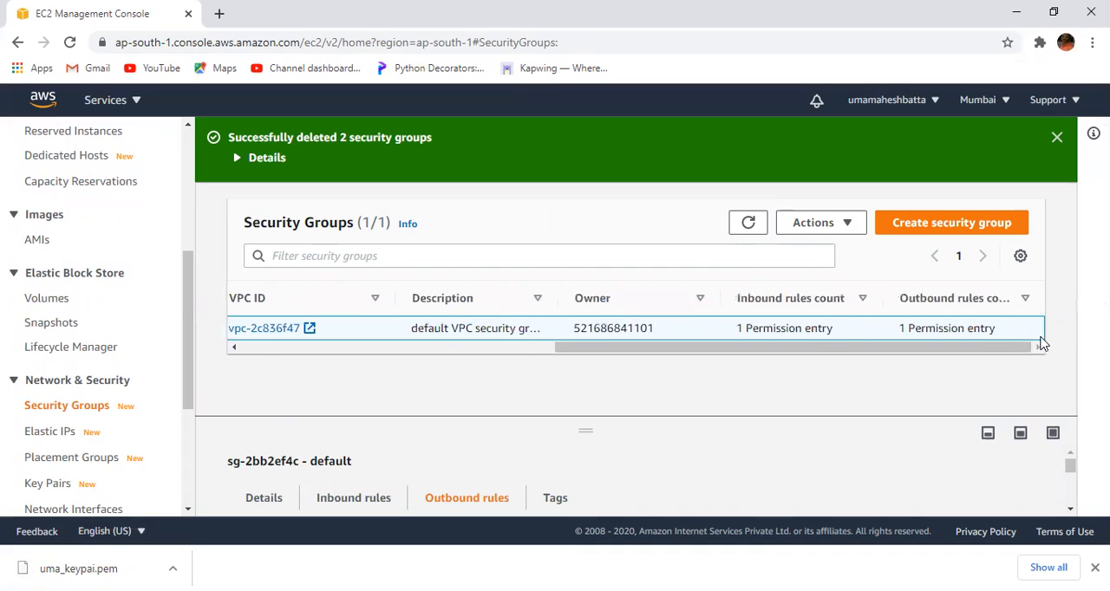
left_click_drag(624, 431, 625, 469)
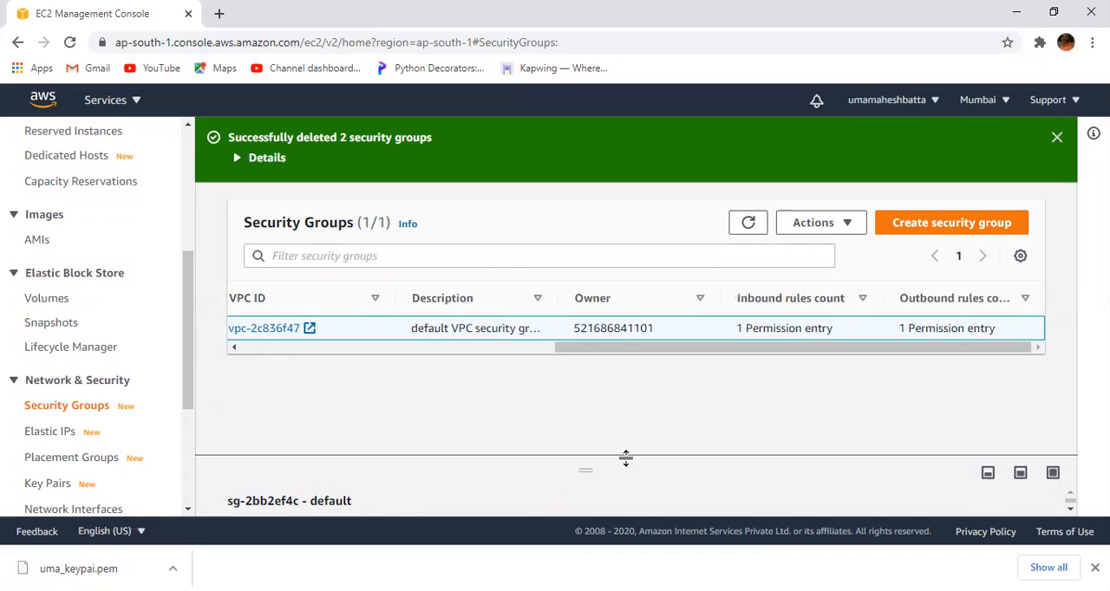
left_click_drag(607, 351, 238, 347)
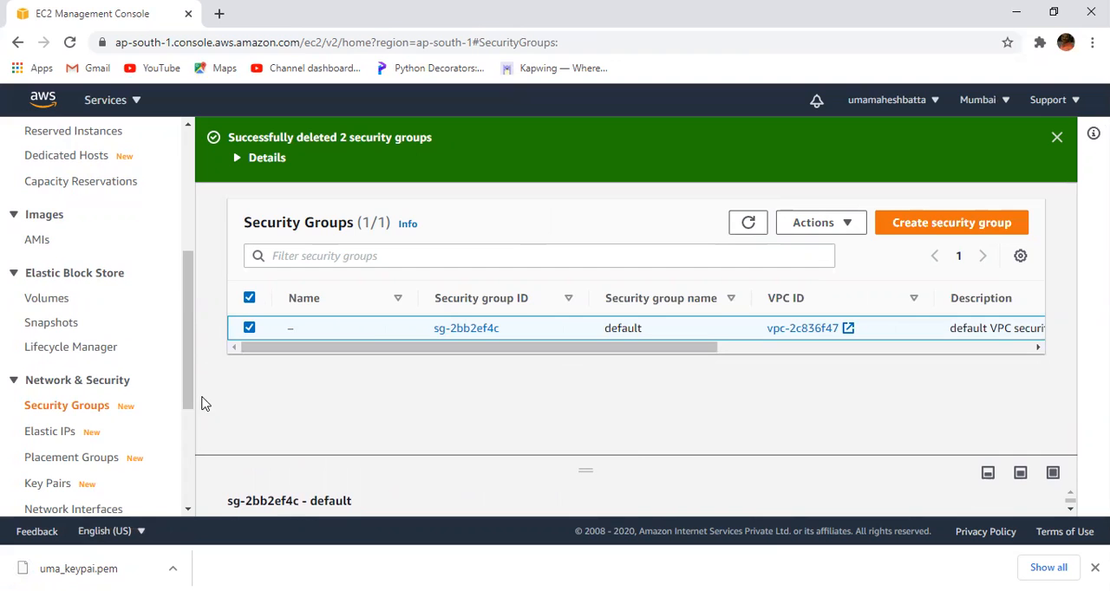
scroll(189, 354, "down", 1)
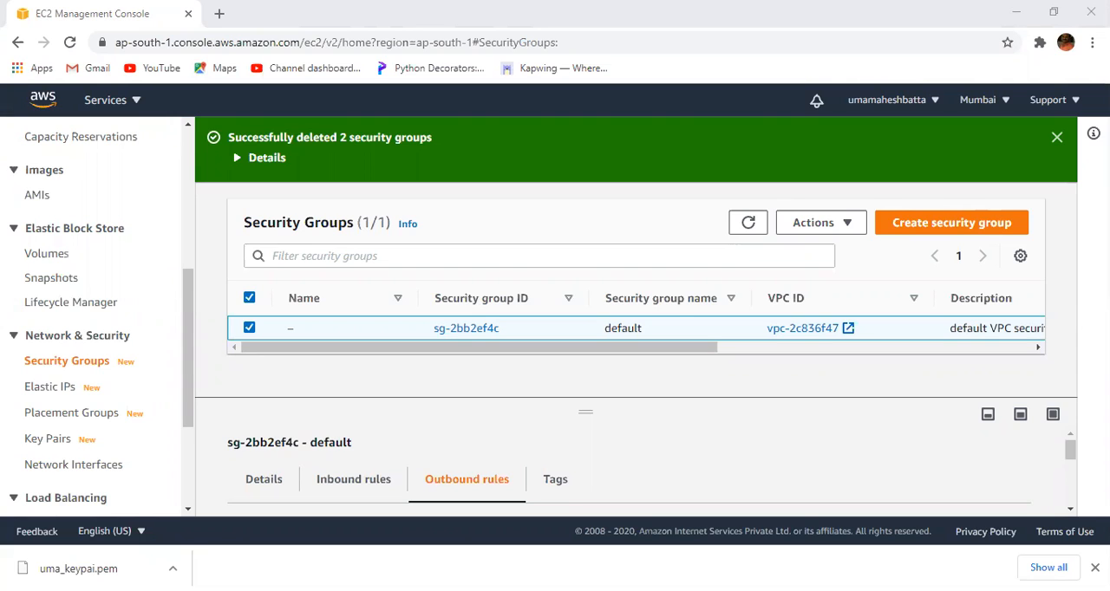
- Return to the instances list and open the Change security groups page for the launched instance
left_click(857, 225)
left_click_drag(191, 292, 189, 288)
scroll(189, 288, "up", 4)
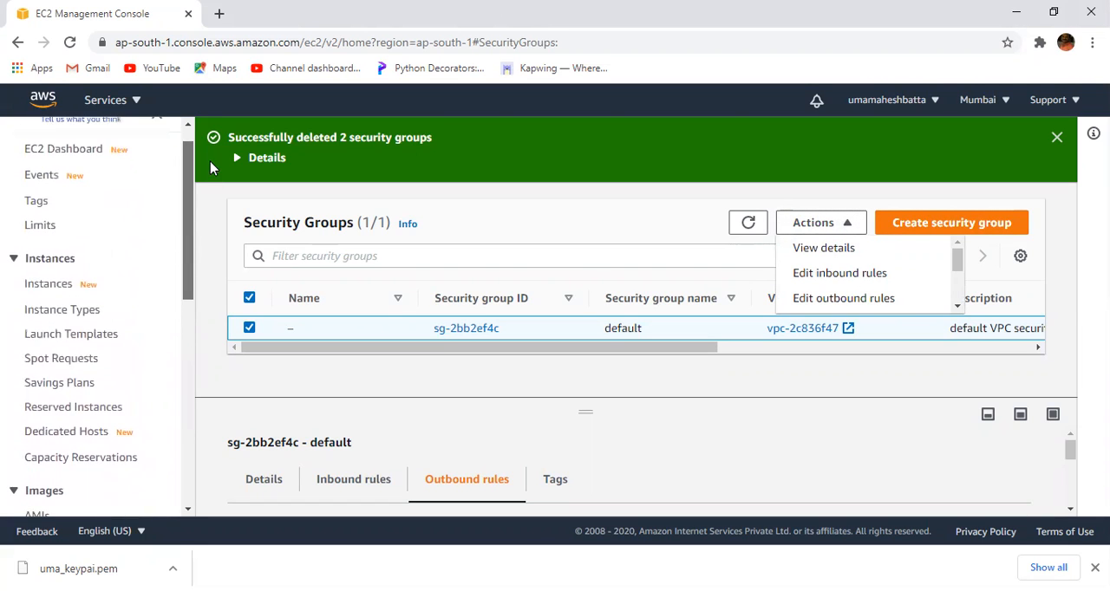
left_click(53, 286)
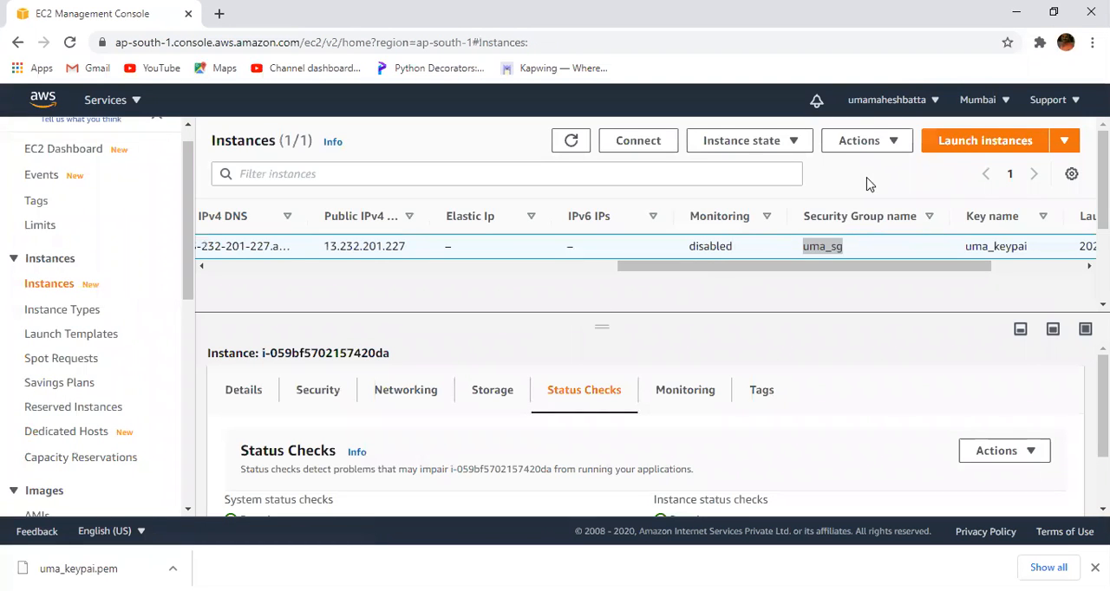
left_click(897, 141)
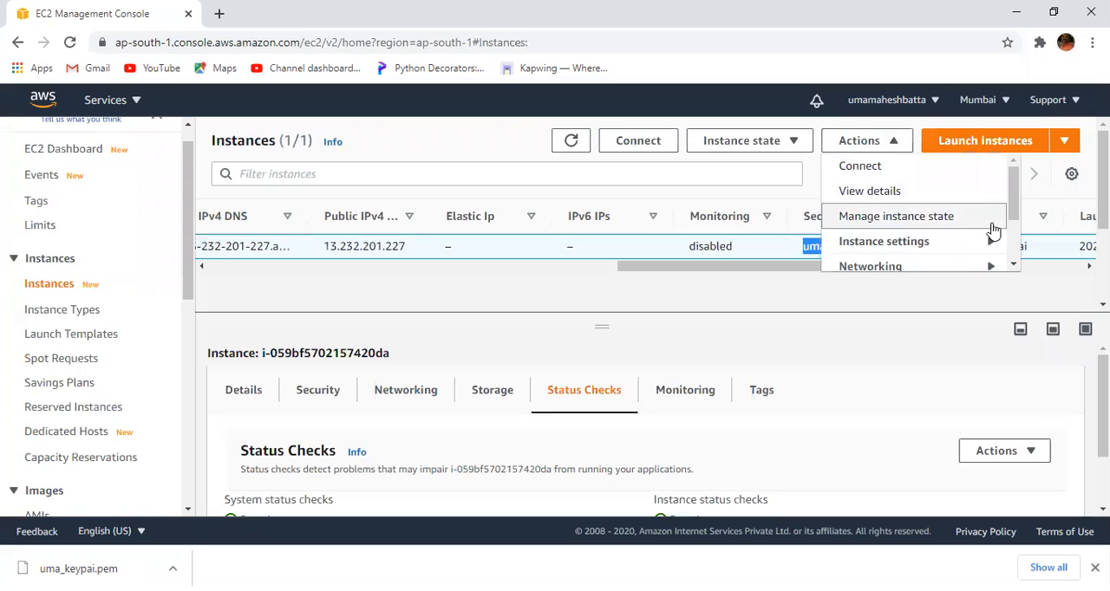
left_click_drag(1011, 193, 1011, 234)
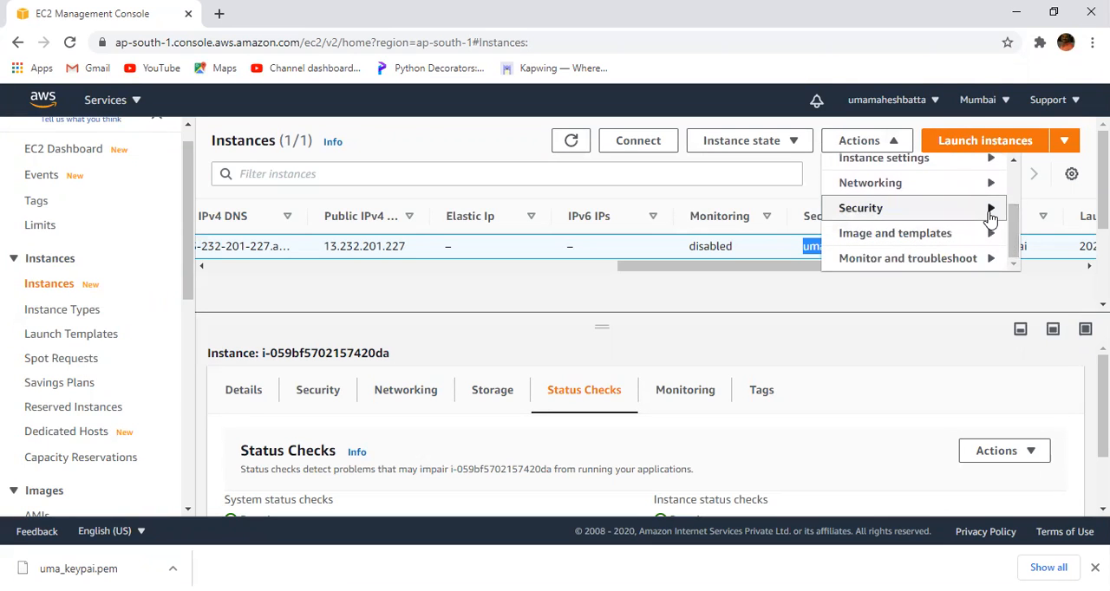
mouse_move(991, 218)
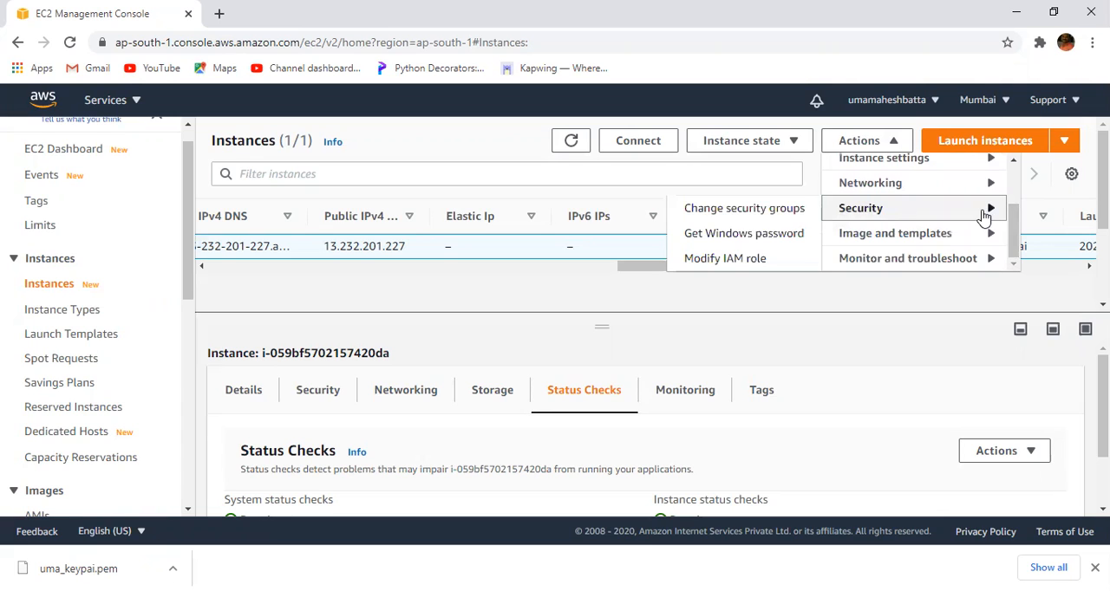
left_click(743, 215)
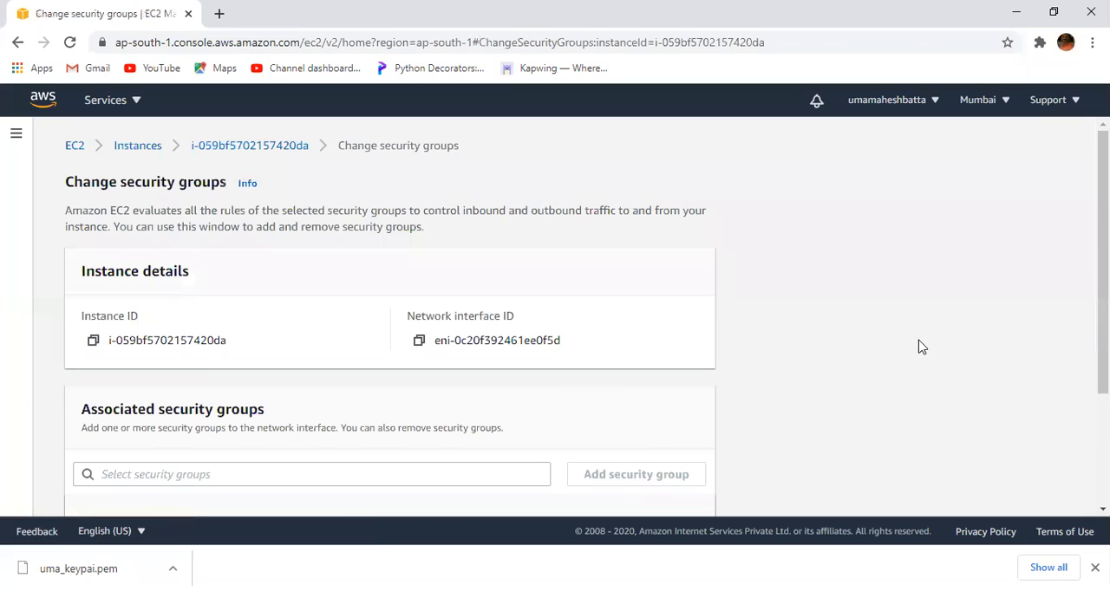
- Choose the default security group (sg-2bb2ef4c) in the instance's associated security groups and save the page
scroll(1101, 260, "down", 3)
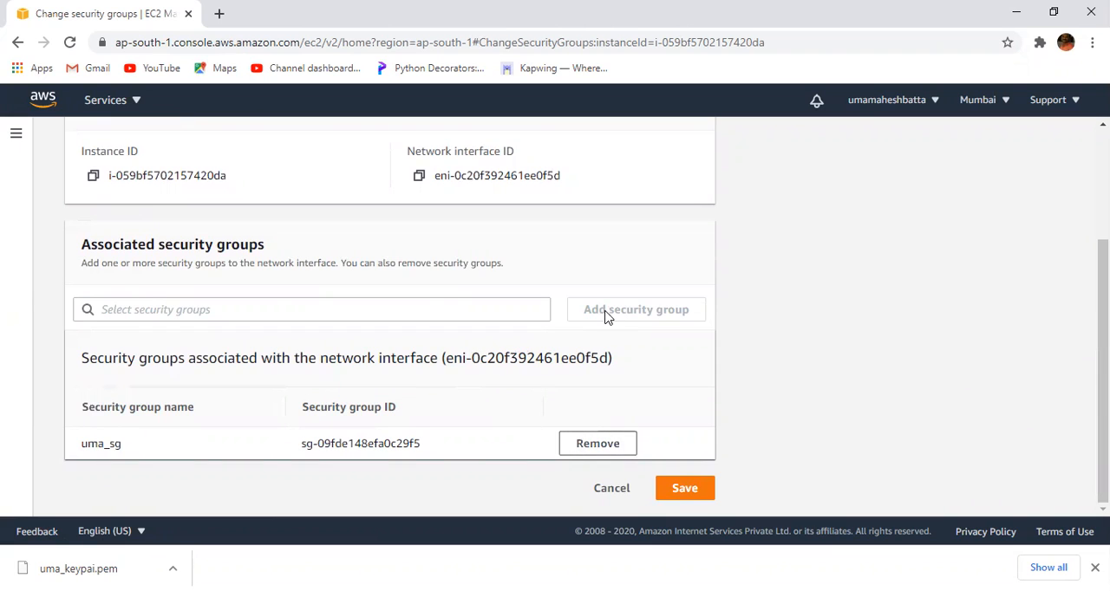
left_click(276, 310)
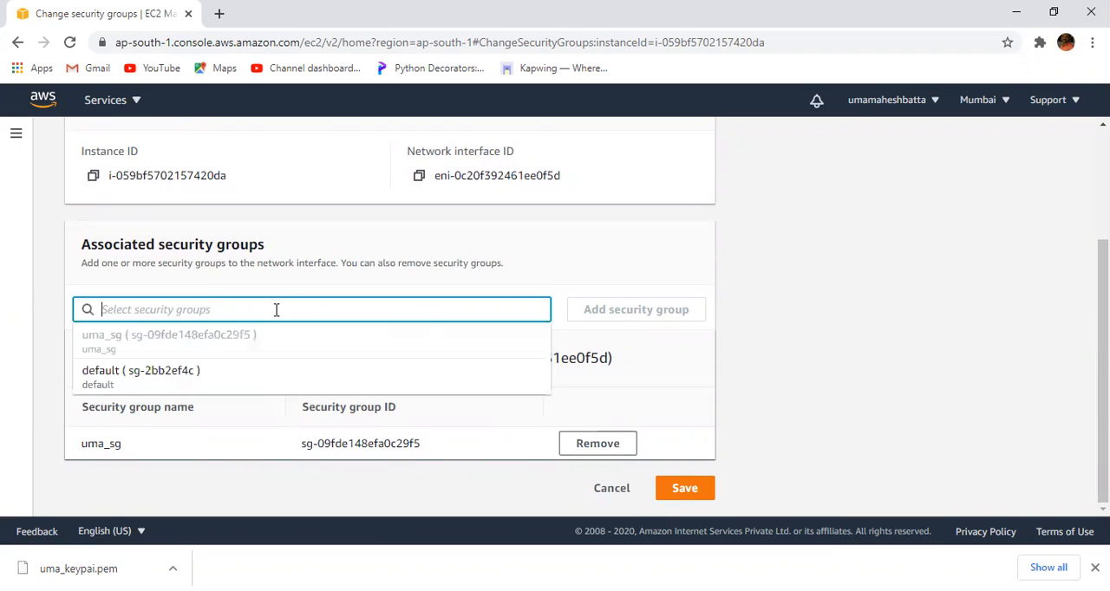
left_click(203, 375)
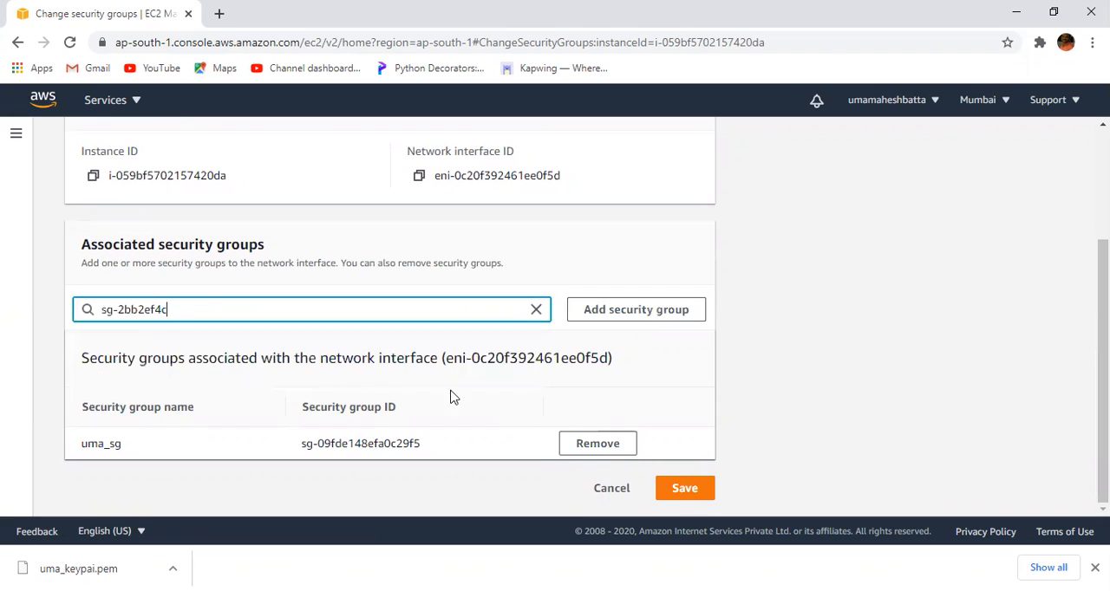
left_click(685, 492)
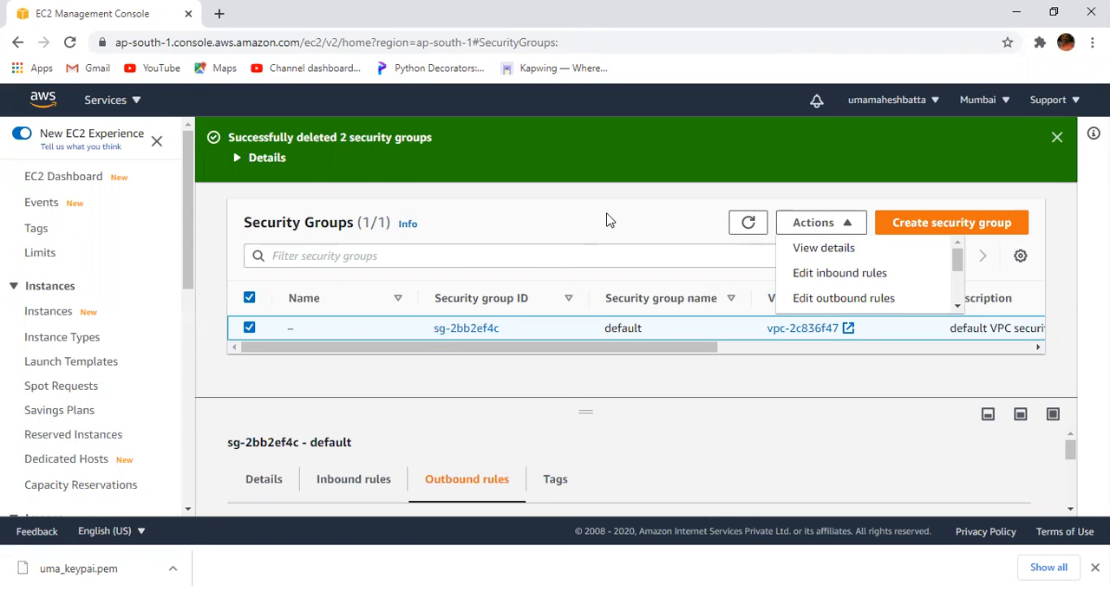
- Switch to the PowerPoint presentation and show slide 28 on security group limits
left_click(565, 222)
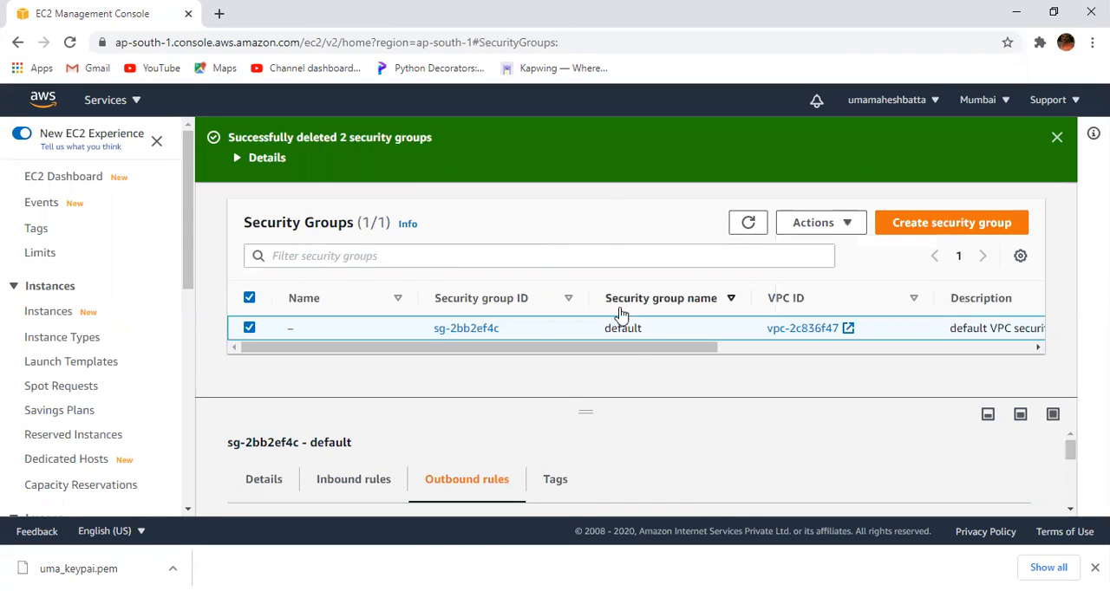
left_click_drag(634, 348, 359, 384)
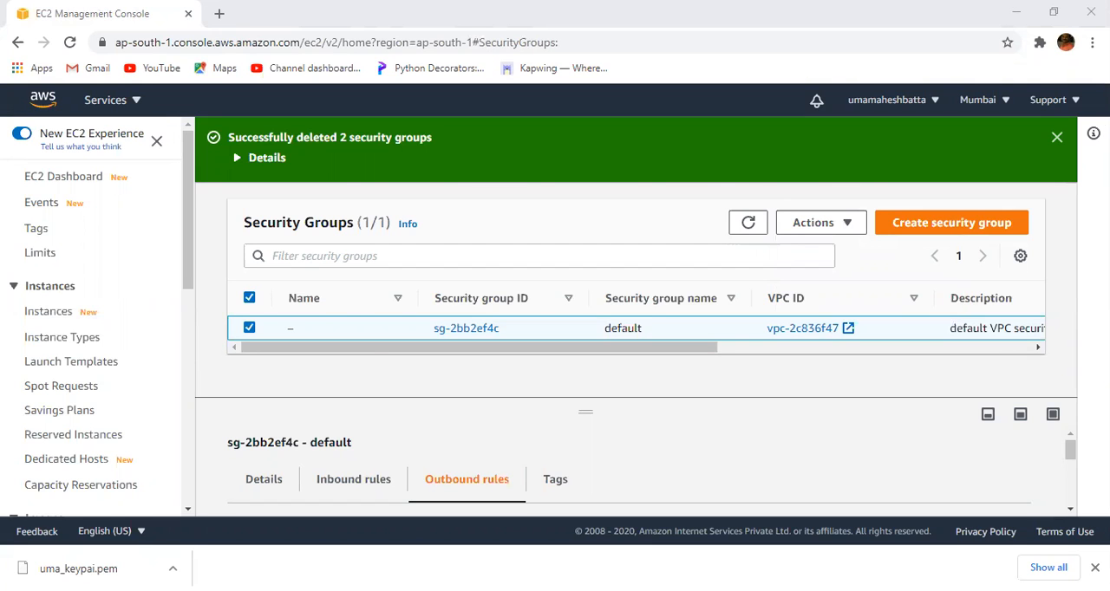
key("alt+Tab")
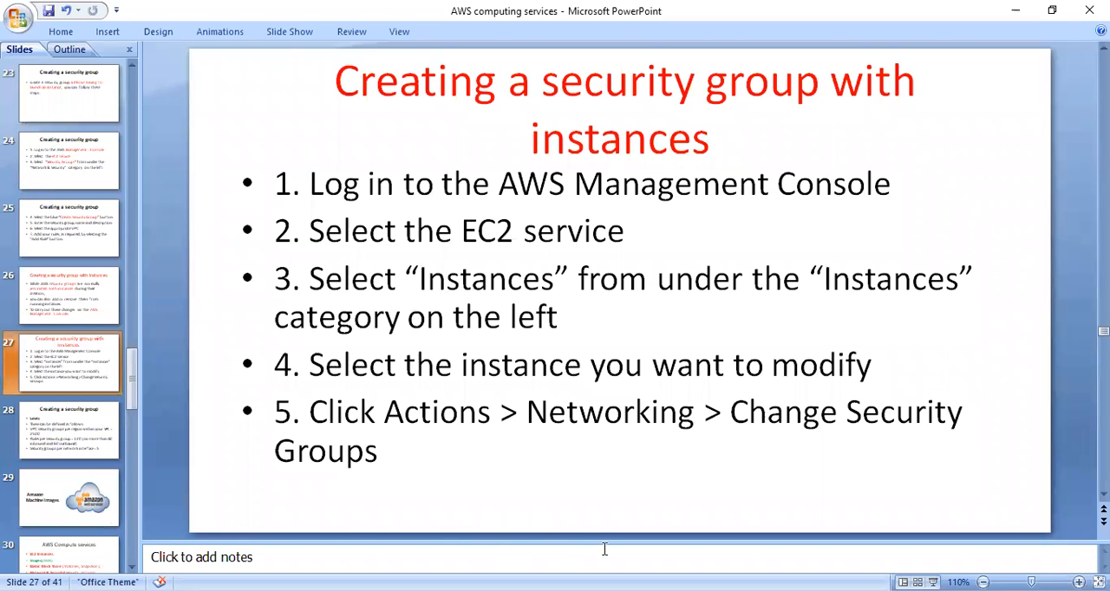
left_click(7, 418)
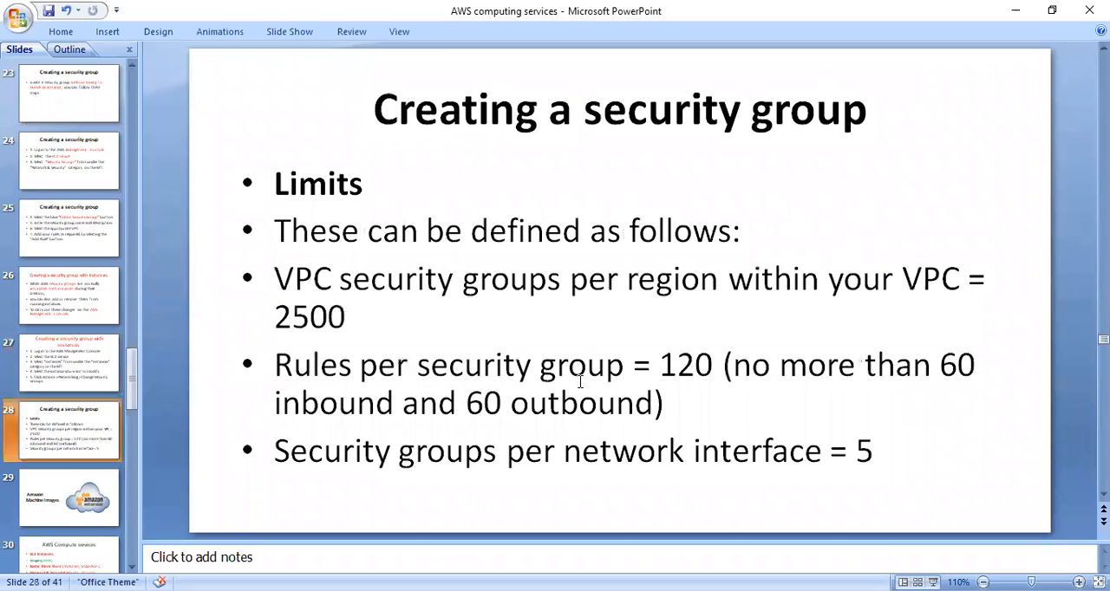